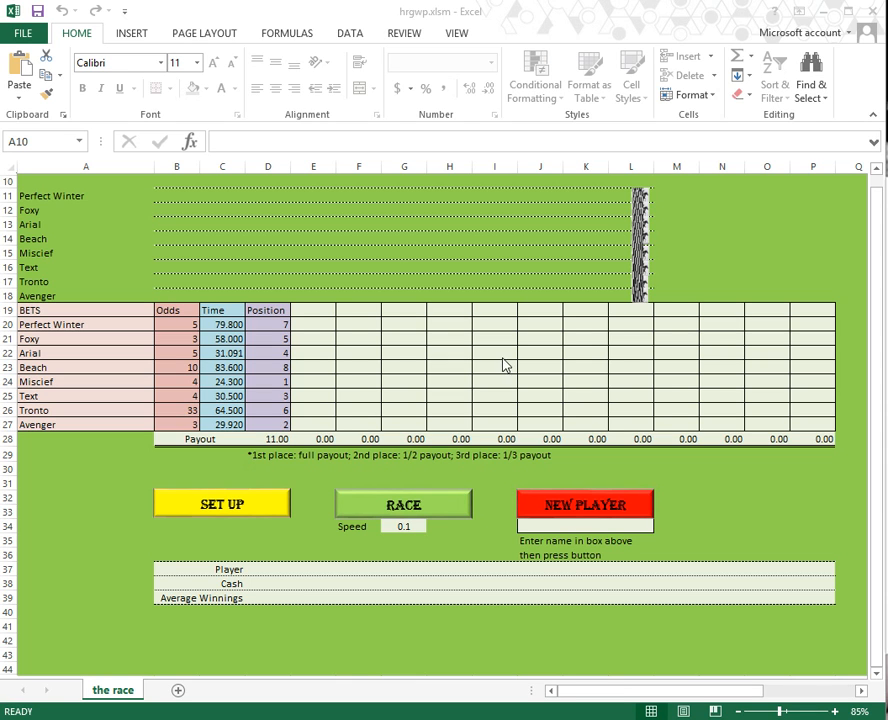
# Step: Enter Gunblade as the new player's name in the box under NEW PLAYER
pyautogui.click(383, 354)
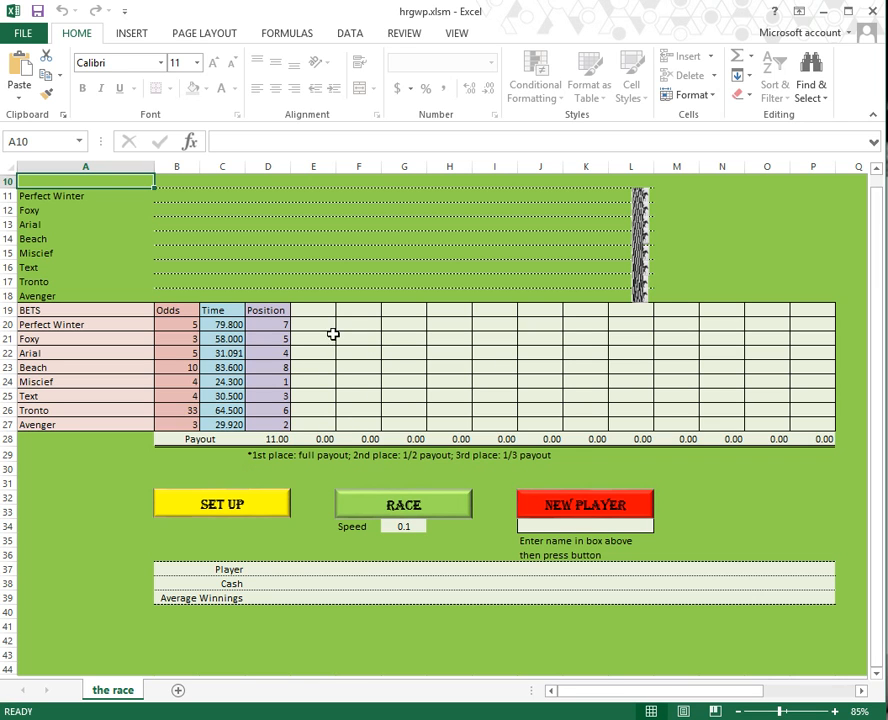
pyautogui.click(593, 527)
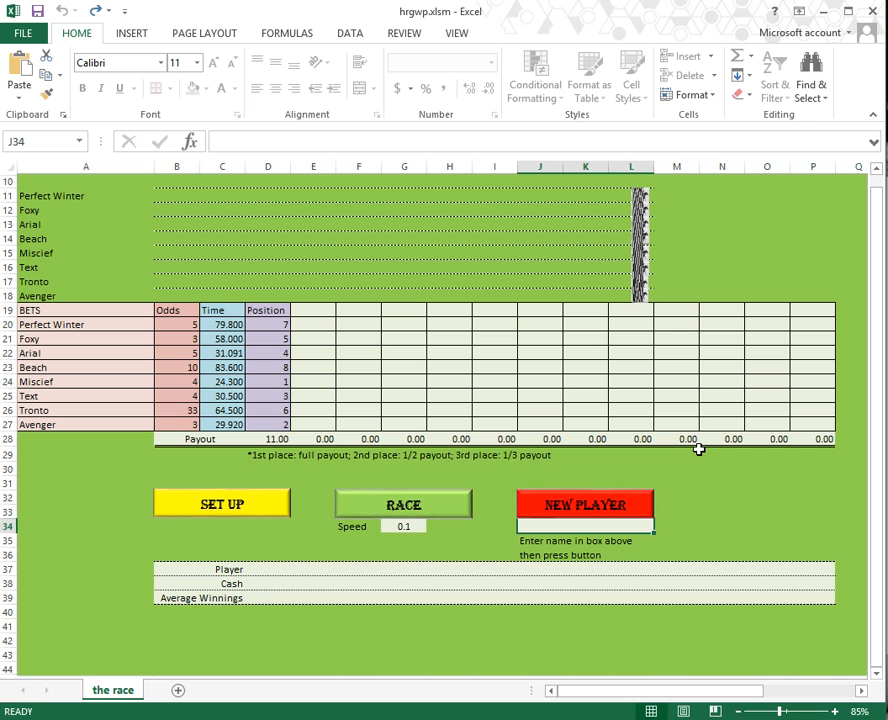
pyautogui.write('Gunblad')
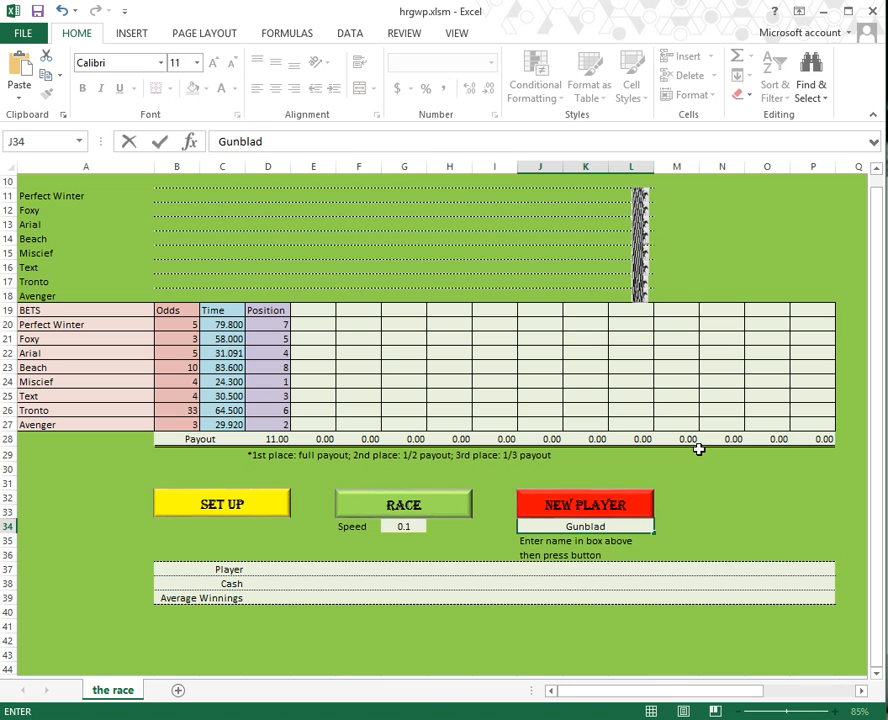
pyautogui.write('e')
pyautogui.press('Return')
# Step: Head the first betting column, cell E19, with Gunblade
pyautogui.click(540, 526)
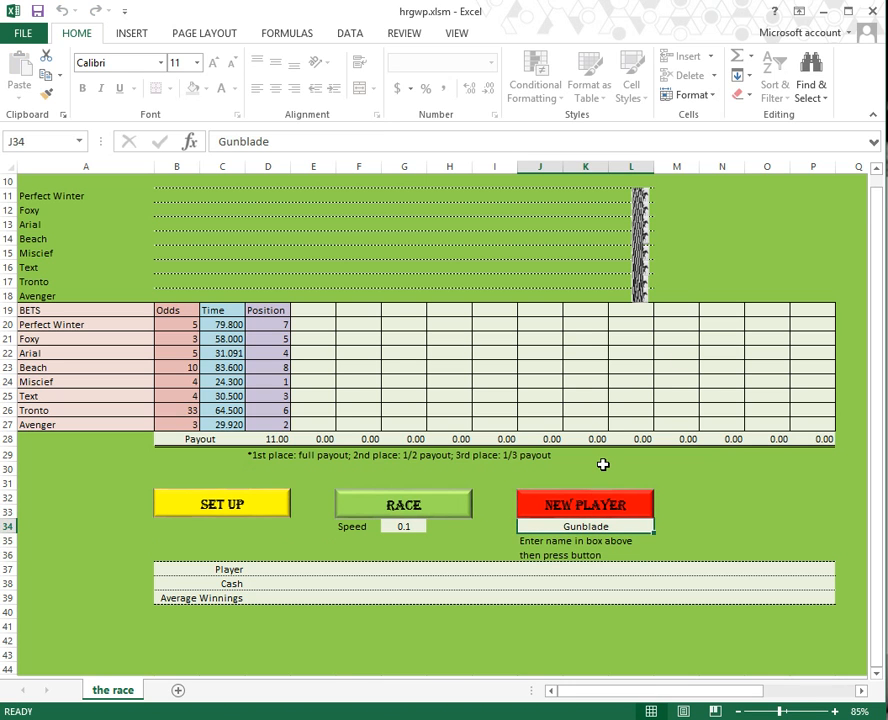
pyautogui.click(302, 310)
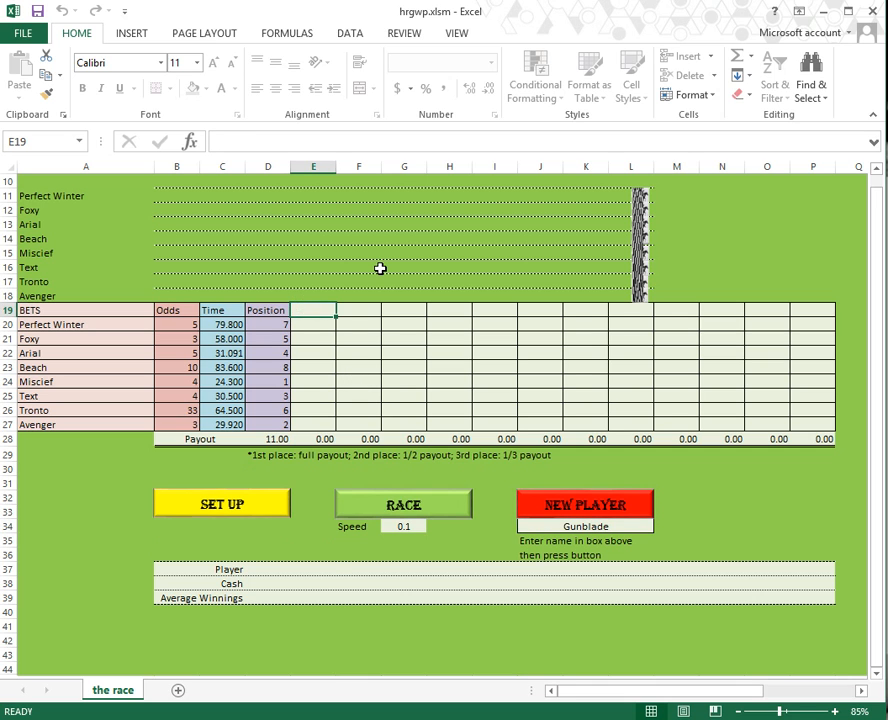
pyautogui.write('Gunblade')
pyautogui.press('Return')
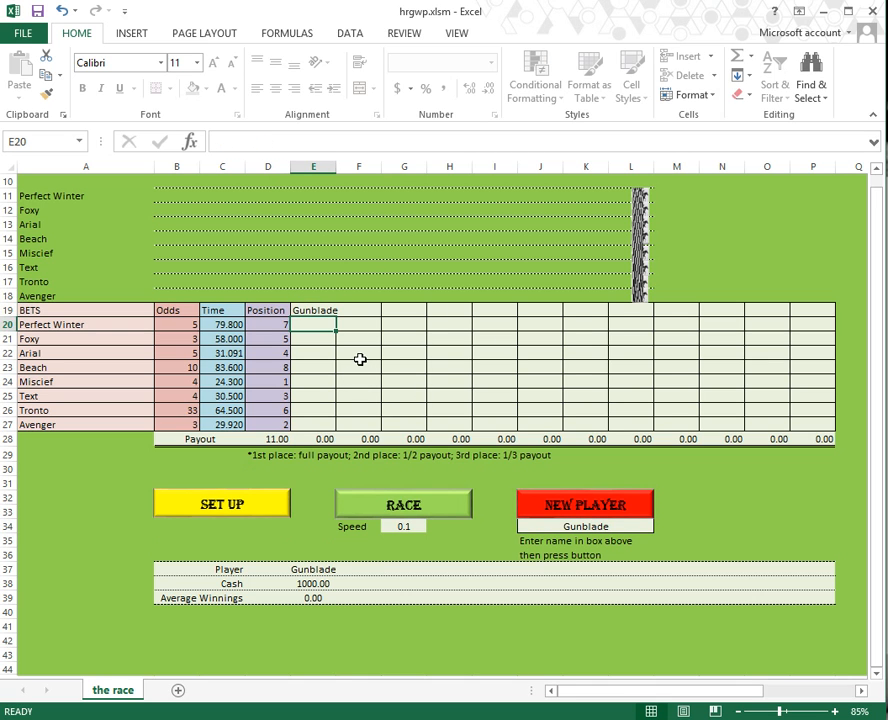
# Step: Set up a fresh race and bet 5 each on Appichi and Galactic Power for Gunblade
pyautogui.click(227, 507)
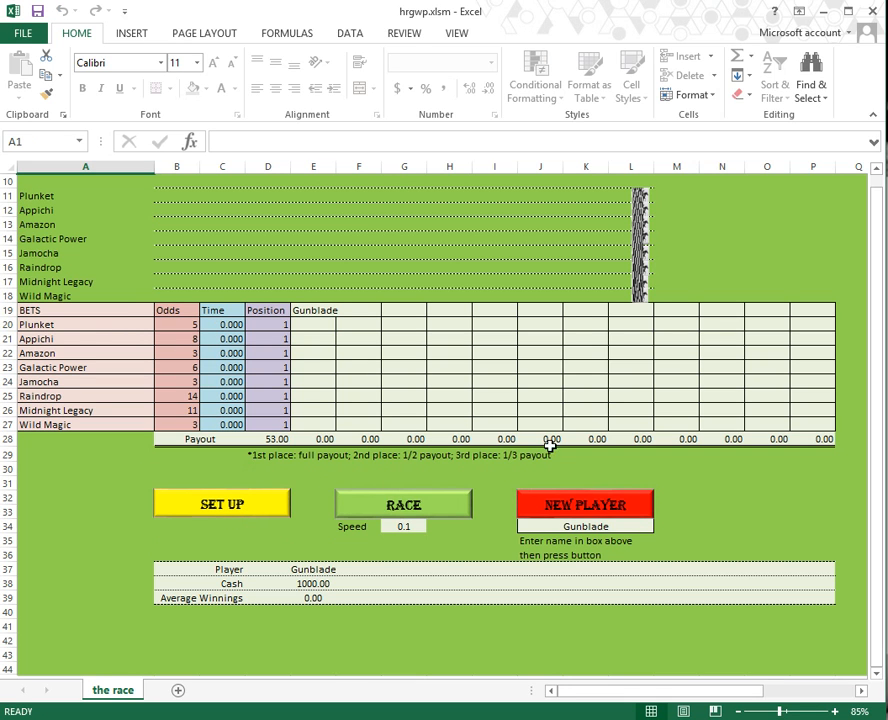
pyautogui.moveTo(78, 330); pyautogui.dragTo(226, 426)
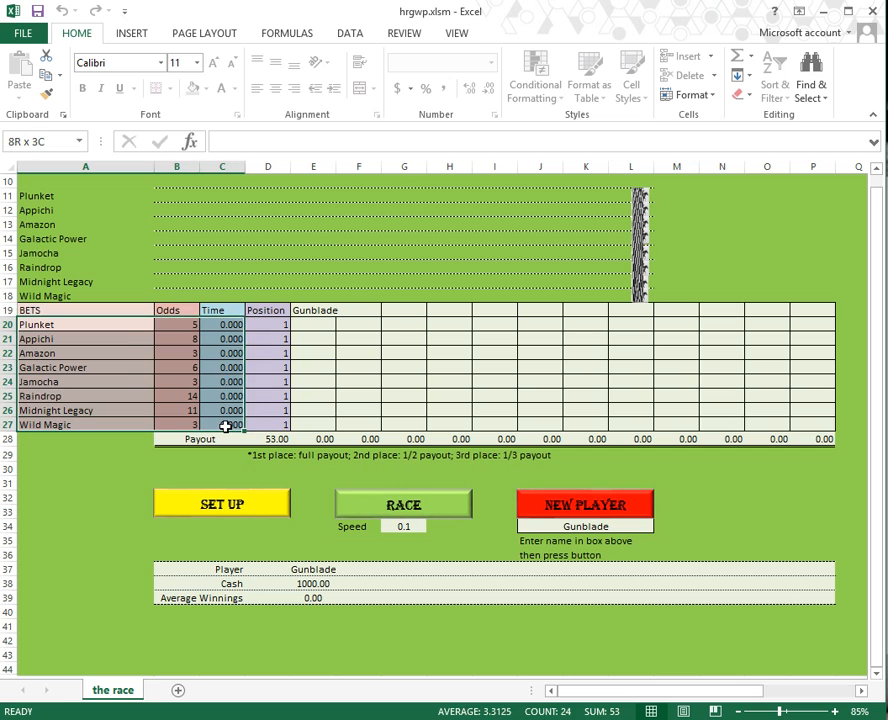
pyautogui.click(318, 323)
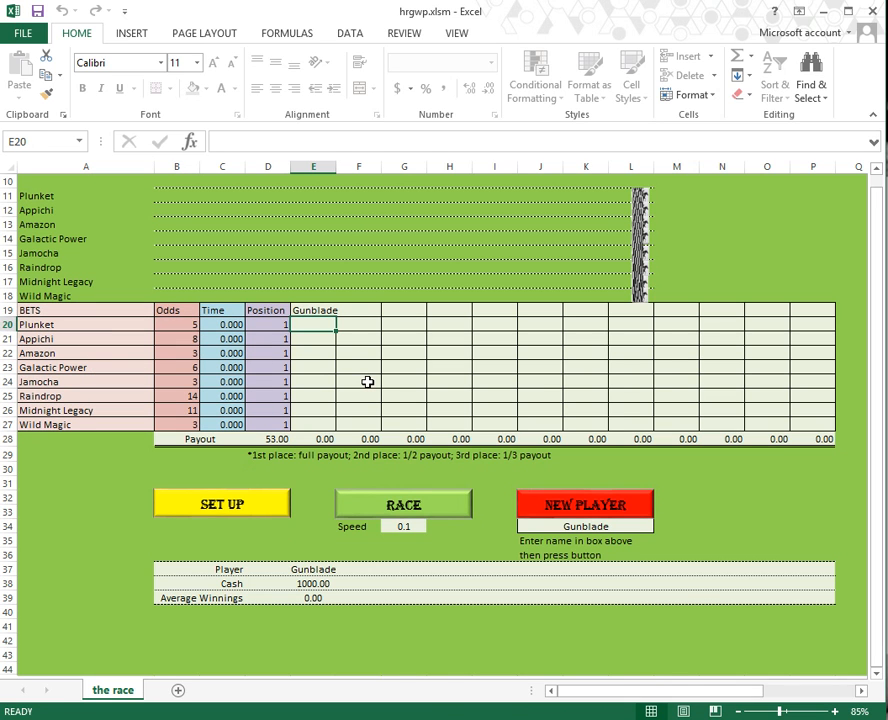
pyautogui.press('Return')
pyautogui.write('5')
pyautogui.press('Return')
pyautogui.press('Return')
pyautogui.write('5')
pyautogui.press('Return')
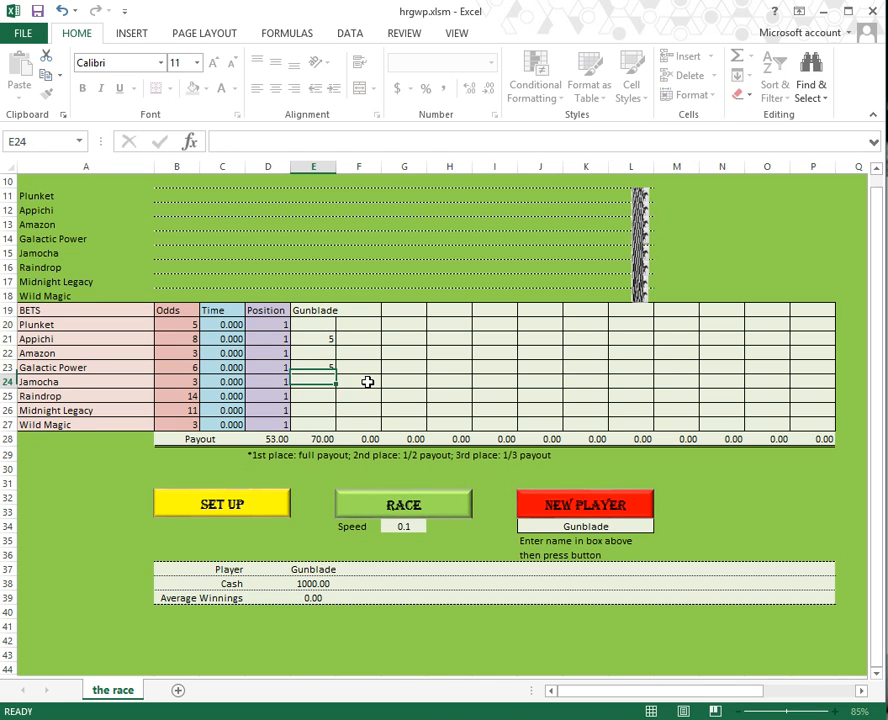
# Step: Check Gunblade's cash and the race speed value, then start the race
pyautogui.moveTo(315, 570); pyautogui.dragTo(318, 598)
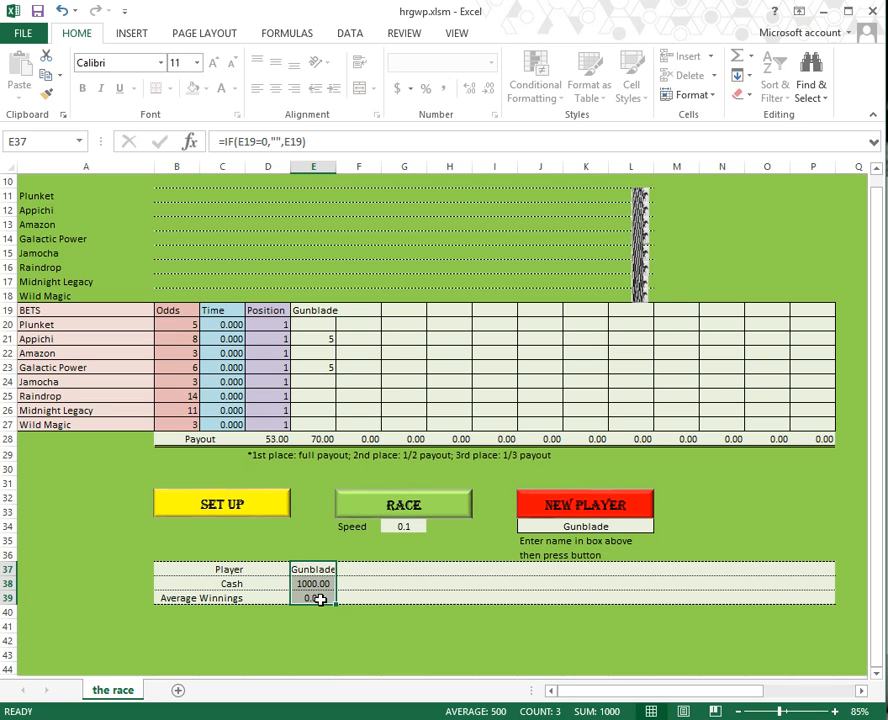
pyautogui.click(418, 526)
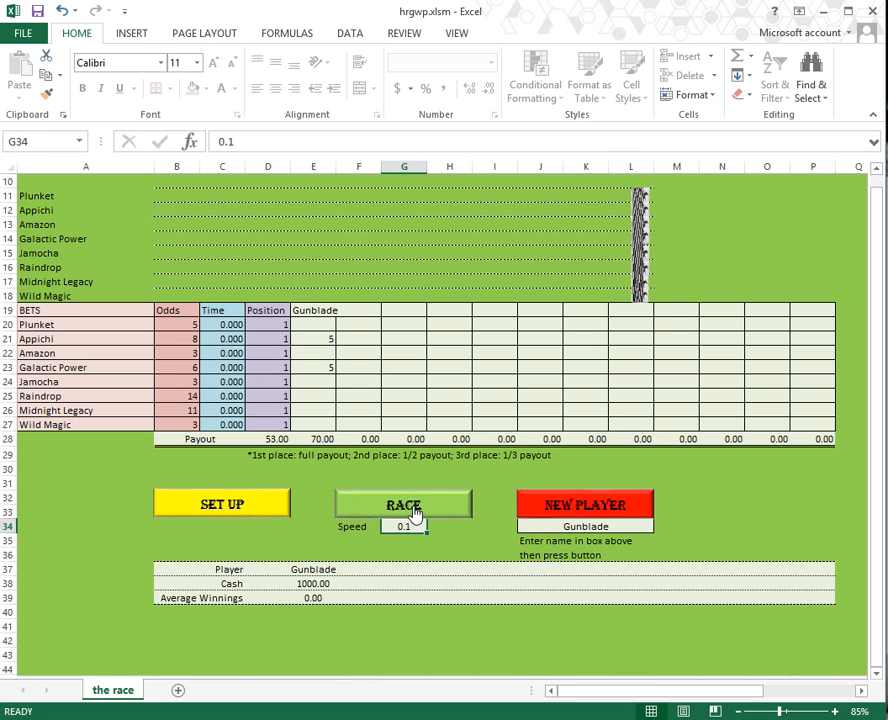
pyautogui.click(415, 513)
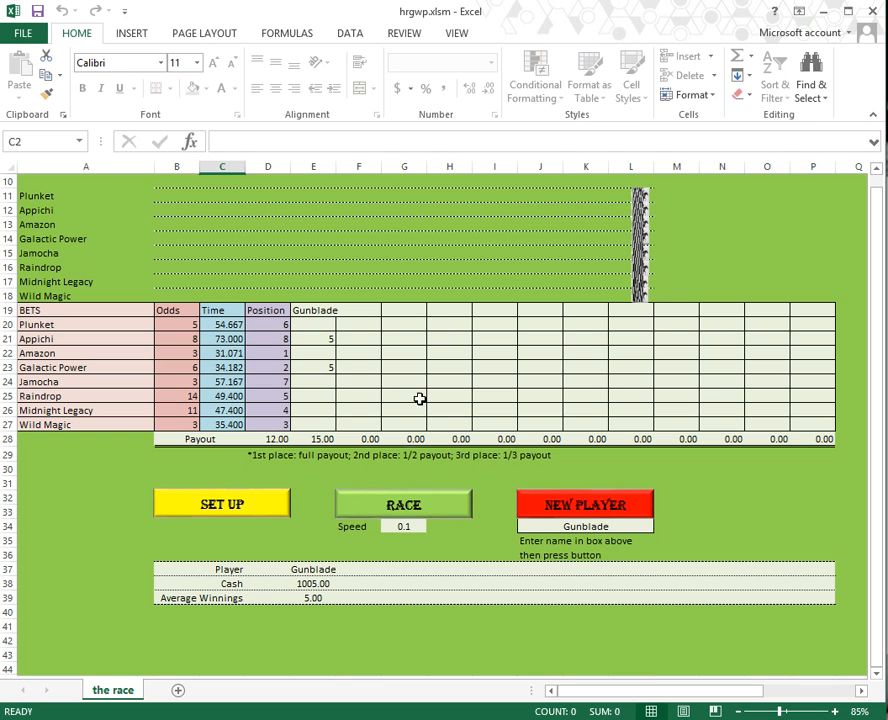
# Step: Unhide the players sheet and move down the player list to Gunblade's row
pyautogui.rightClick(108, 692)
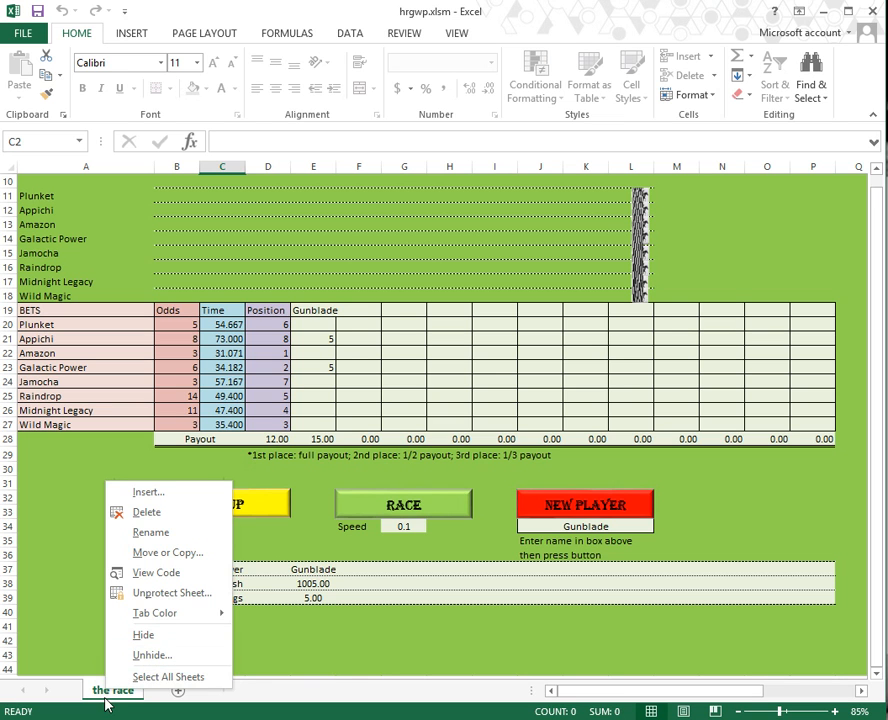
pyautogui.click(141, 662)
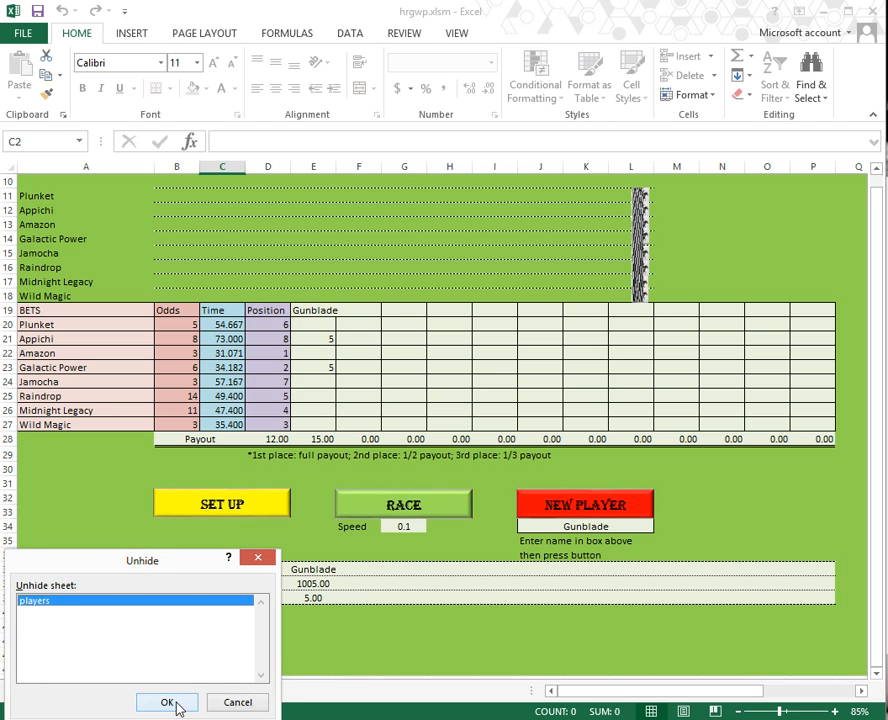
pyautogui.click(172, 701)
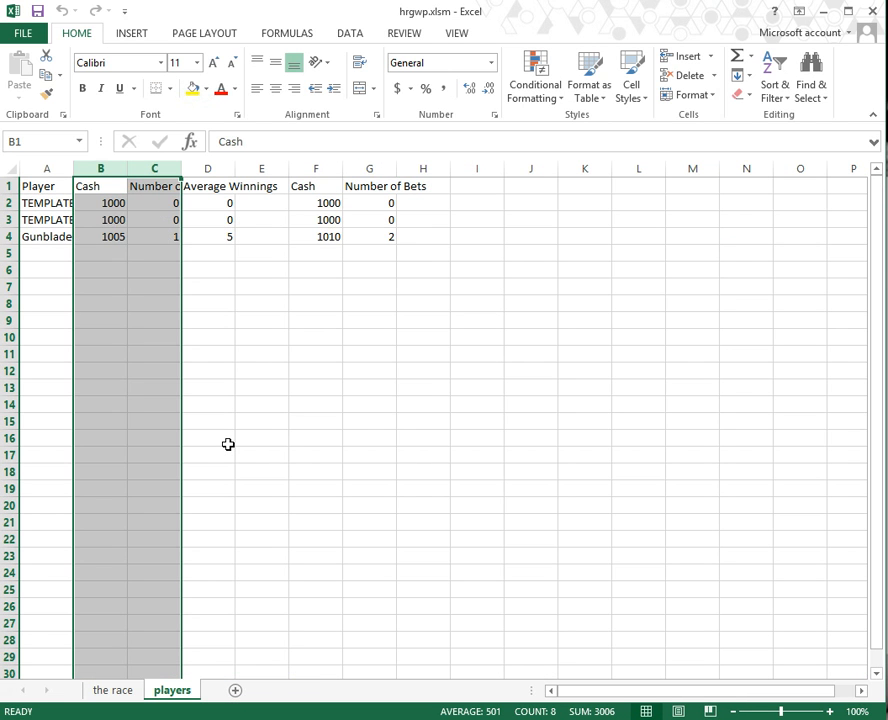
pyautogui.press('Left')
pyautogui.press('Down')
pyautogui.press('Down')
pyautogui.press('Down')
pyautogui.press('Right')
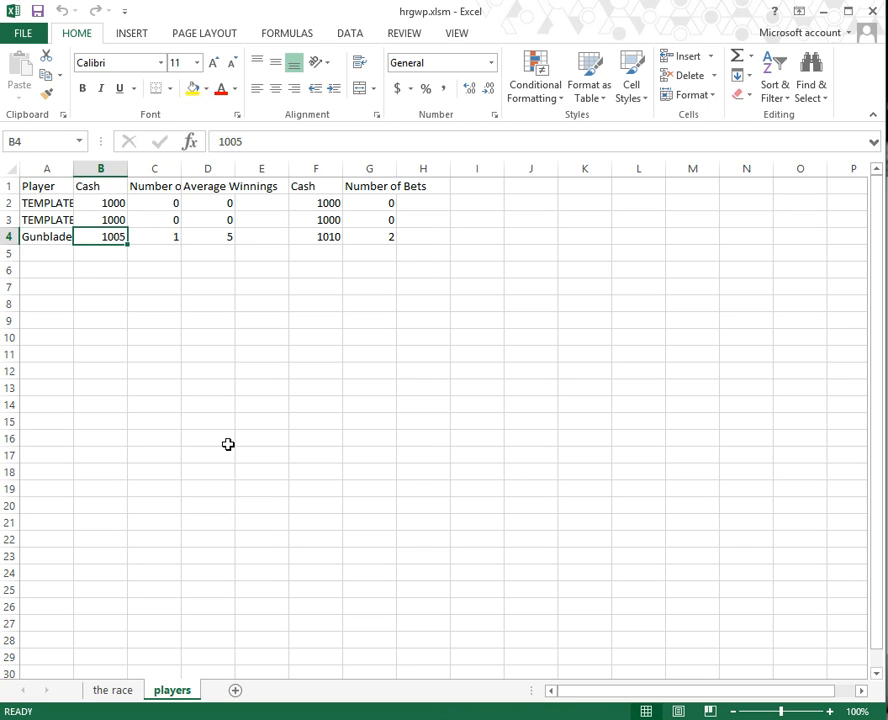
pyautogui.press('Left')
pyautogui.press('Down')
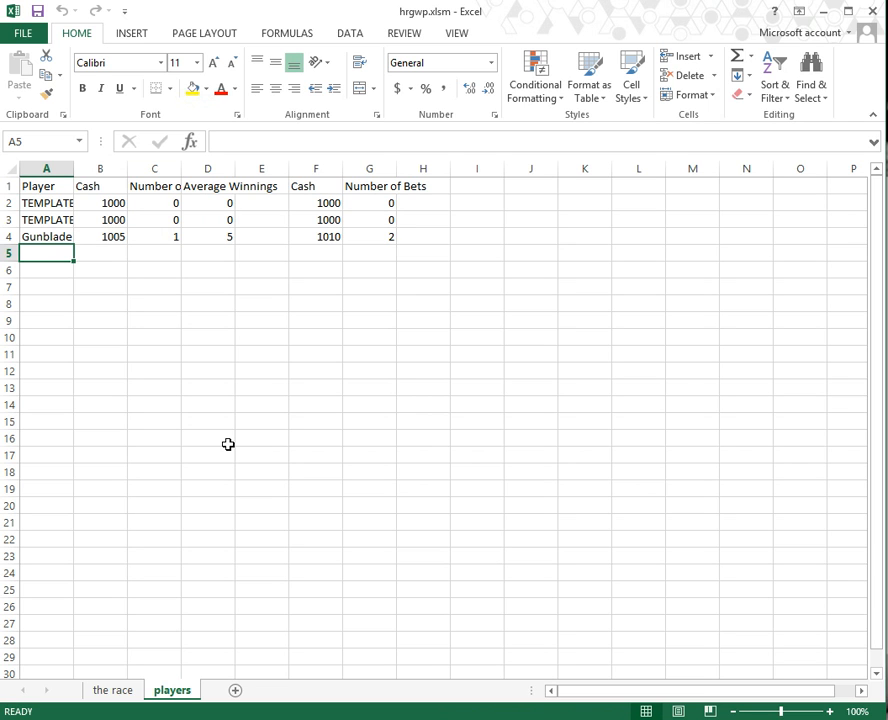
# Step: Add TheDude to the players list with 10000 cash and a bet count of 5
pyautogui.write('TheDude')
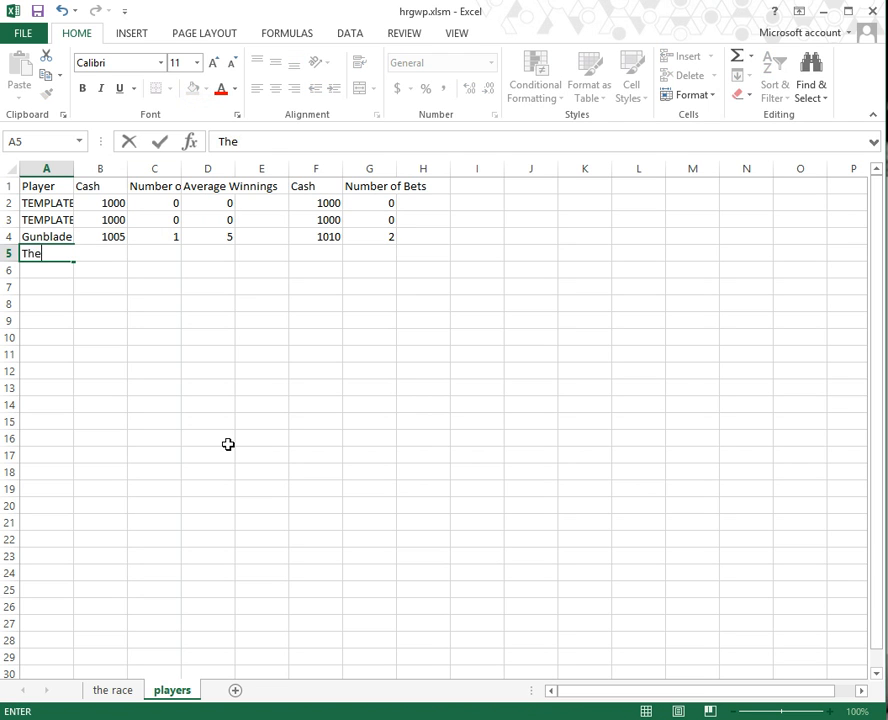
pyautogui.press('Tab')
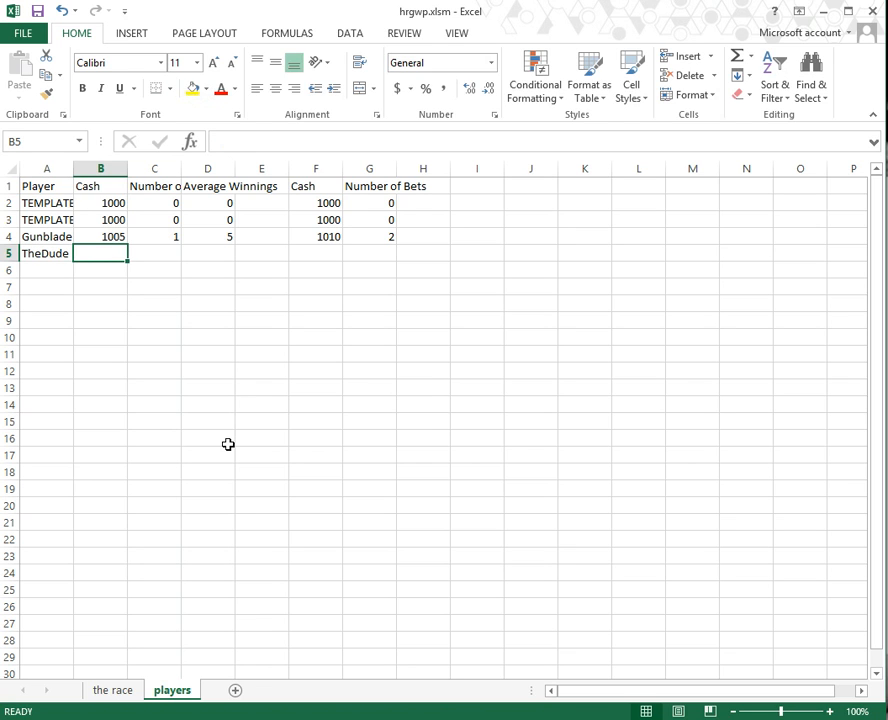
pyautogui.write('10000')
pyautogui.press('Tab')
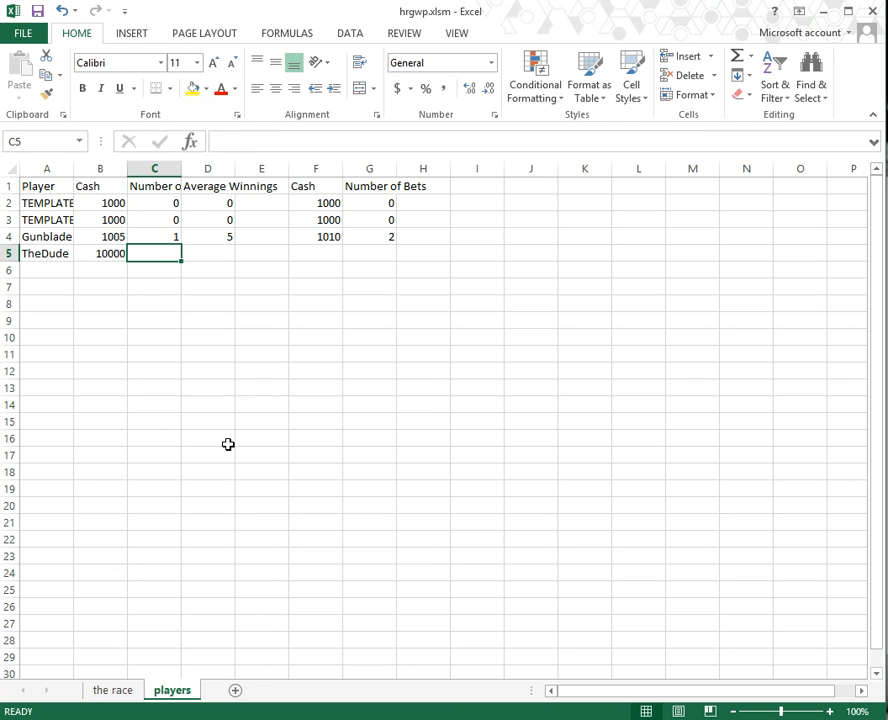
pyautogui.press('Up')
pyautogui.press('Up')
pyautogui.press('Up')
pyautogui.press('Up')
pyautogui.press('Down')
pyautogui.press('Down')
pyautogui.press('Down')
pyautogui.press('Down')
pyautogui.press('Up')
pyautogui.press('Up')
pyautogui.press('Up')
pyautogui.press('Up')
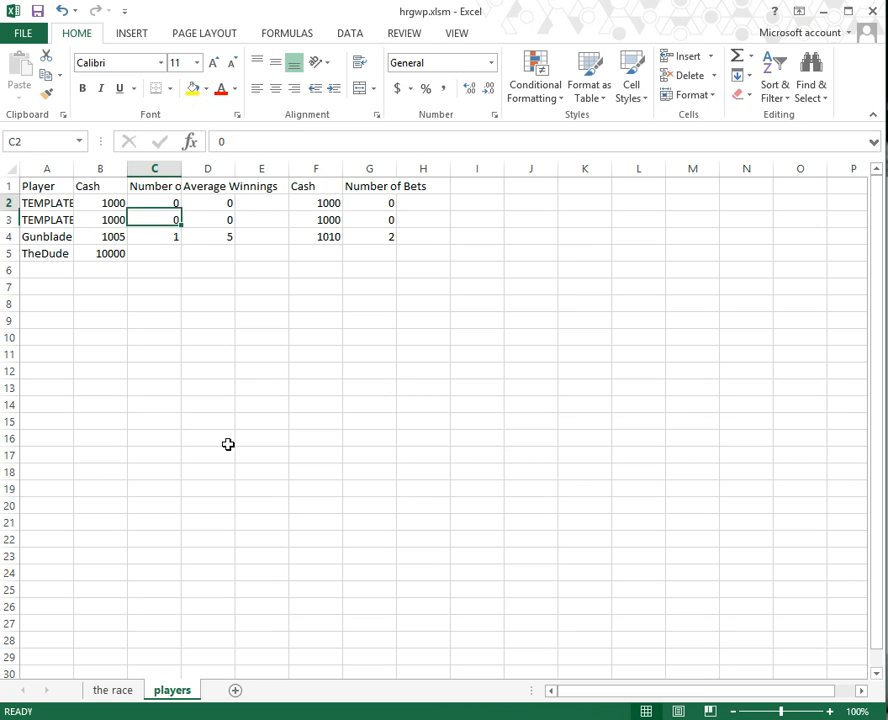
pyautogui.press('Down')
pyautogui.press('Down')
pyautogui.press('Down')
pyautogui.press('Down')
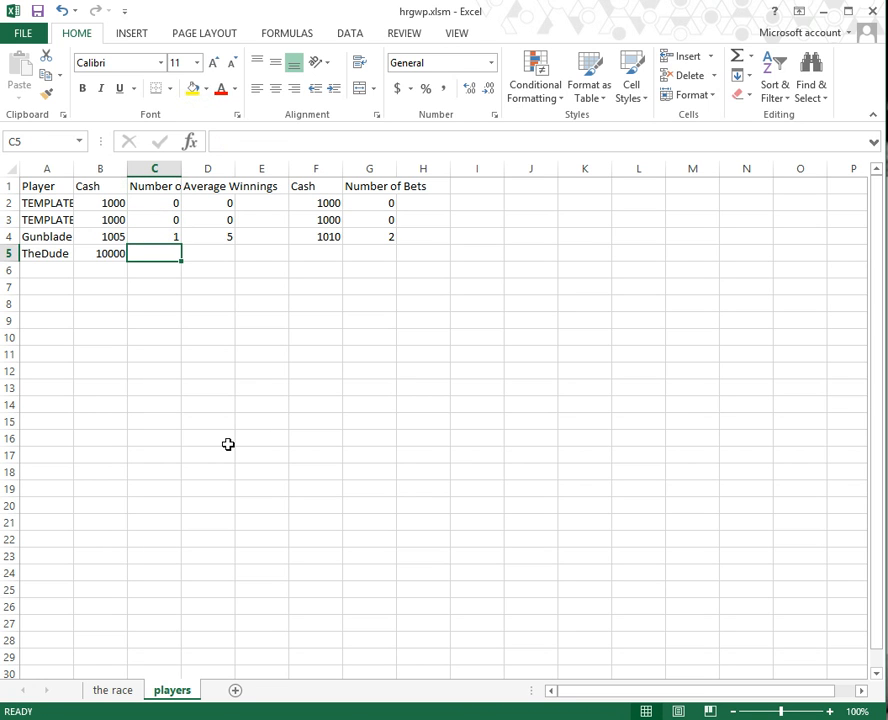
pyautogui.write('5')
pyautogui.press('Tab')
# Step: Fill in TheDude's remaining values: 9000 average winnings, 1000 cash and 5 bets
pyautogui.write('5000')
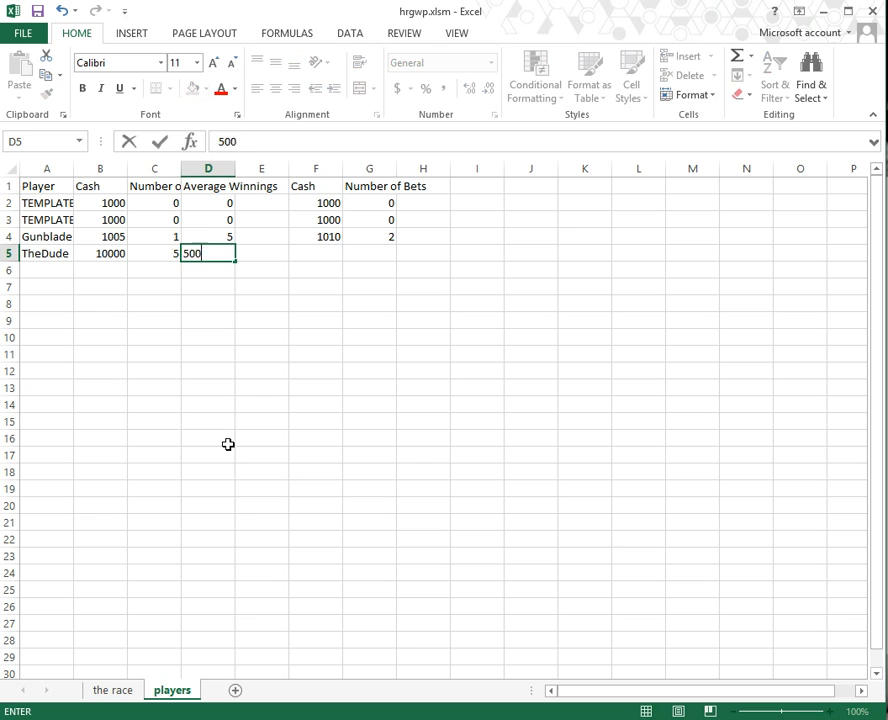
pyautogui.press('Tab')
pyautogui.press('Left')
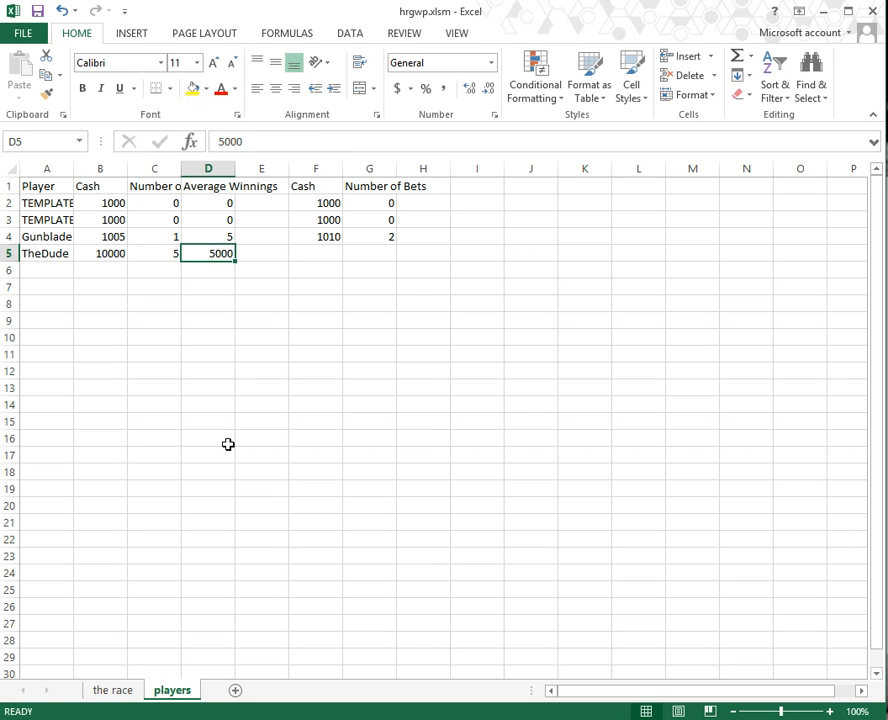
pyautogui.write('9000')
pyautogui.press('Tab')
pyautogui.press('Tab')
pyautogui.write('1000')
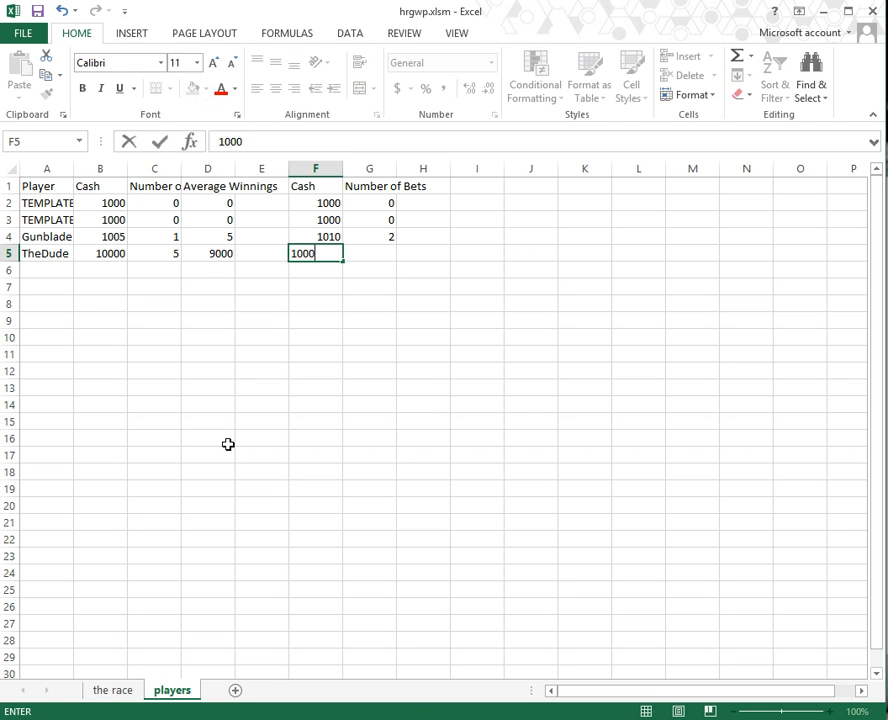
pyautogui.press('Tab')
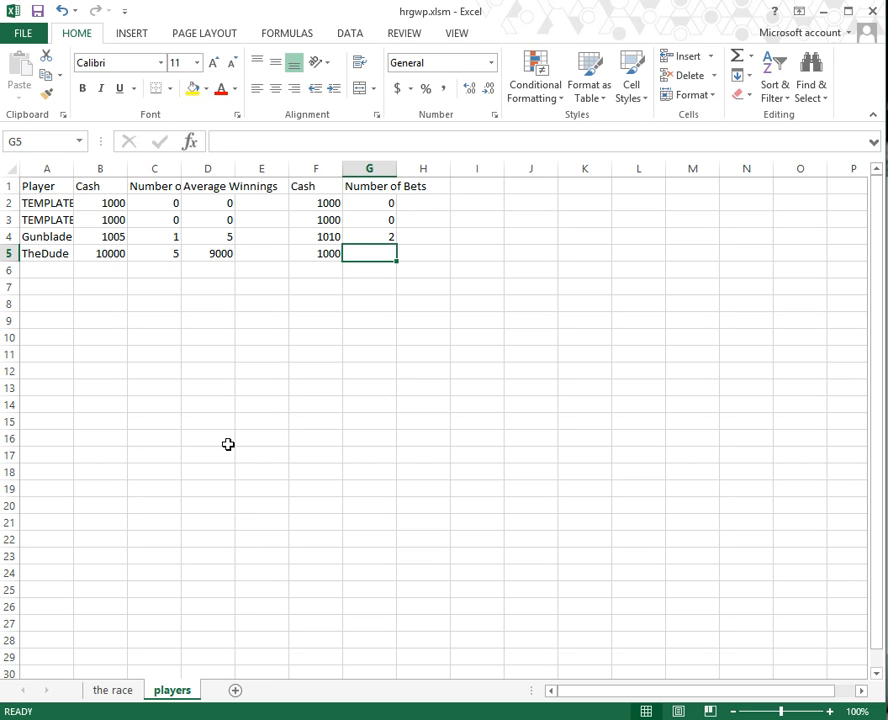
pyautogui.write('5')
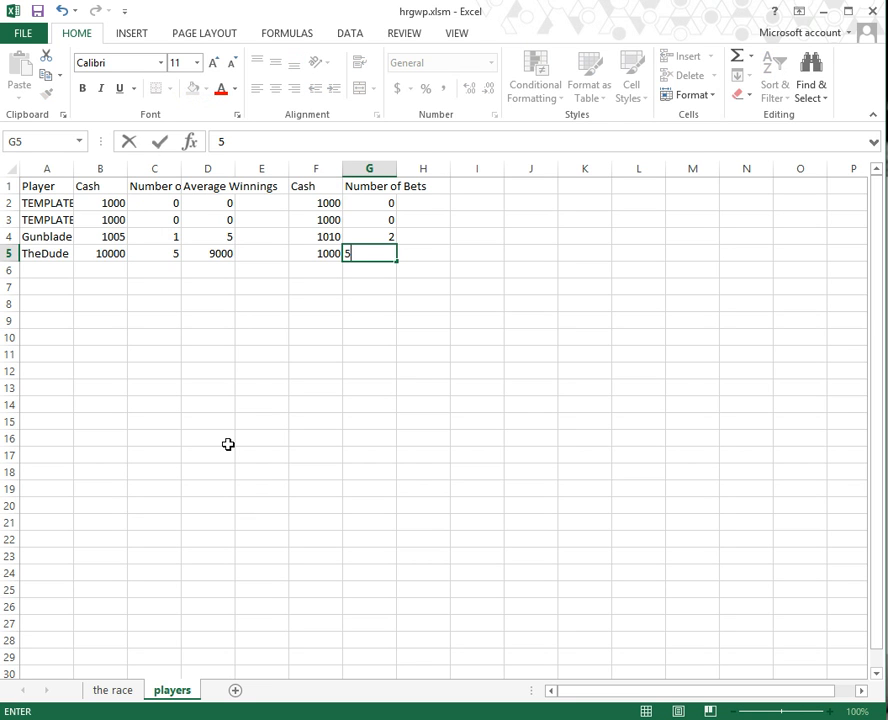
pyautogui.hotkey('ctrl', 'Home')
# Step: Copy the Average Winnings formula from D4 into TheDude's cell D5
pyautogui.press('Right')
pyautogui.press('Right')
pyautogui.press('Down')
pyautogui.press('Down')
pyautogui.press('Right')
pyautogui.press('Right')
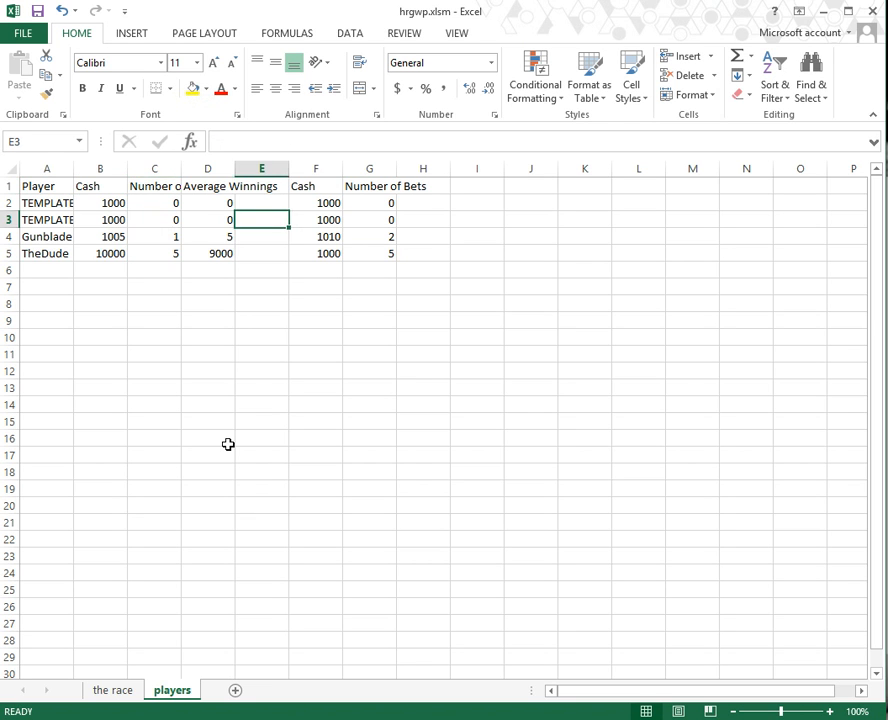
pyautogui.press('Left')
pyautogui.press('Down')
pyautogui.press('Down')
pyautogui.press('Up')
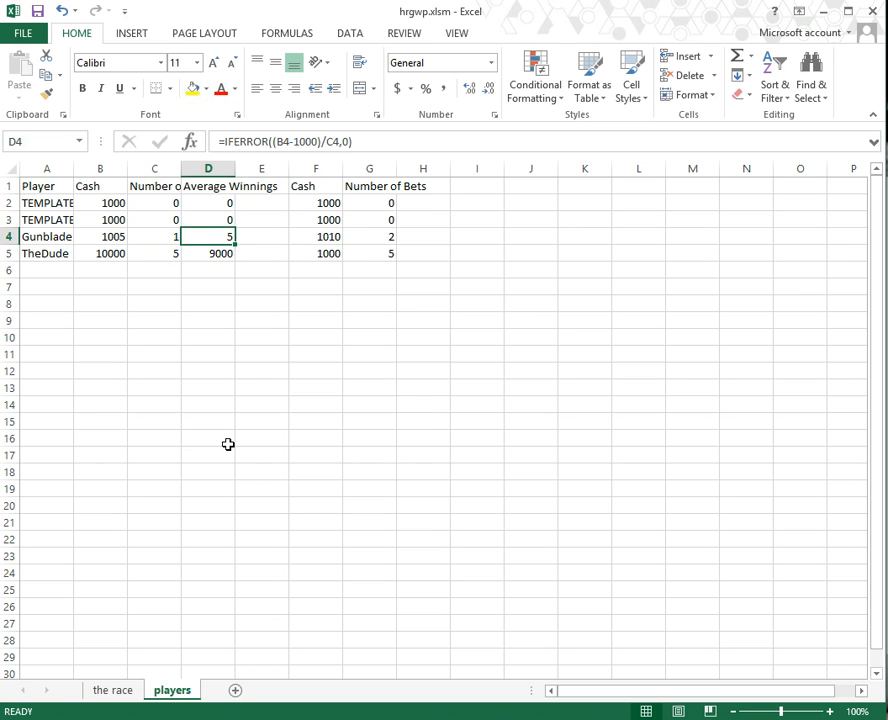
pyautogui.hotkey('ctrl', 'c')
pyautogui.press('Down')
pyautogui.hotkey('ctrl', 'v')
pyautogui.press('Up')
# Step: Copy the Cash formula F4 into F5 and the Number of Bets formula G4 into G5
pyautogui.press('Right')
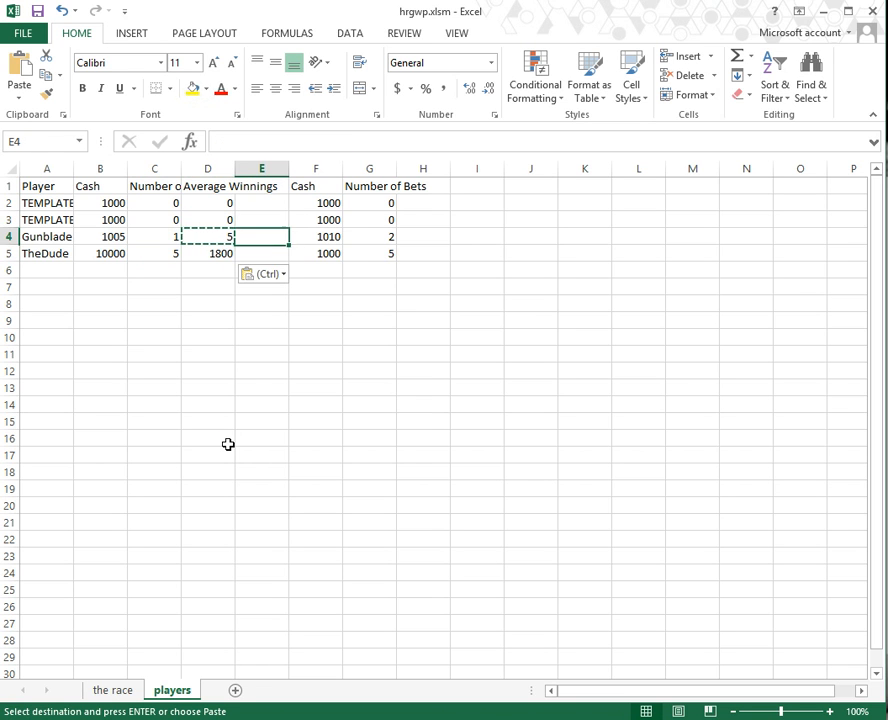
pyautogui.press('Right')
pyautogui.press('Down')
pyautogui.press('Up')
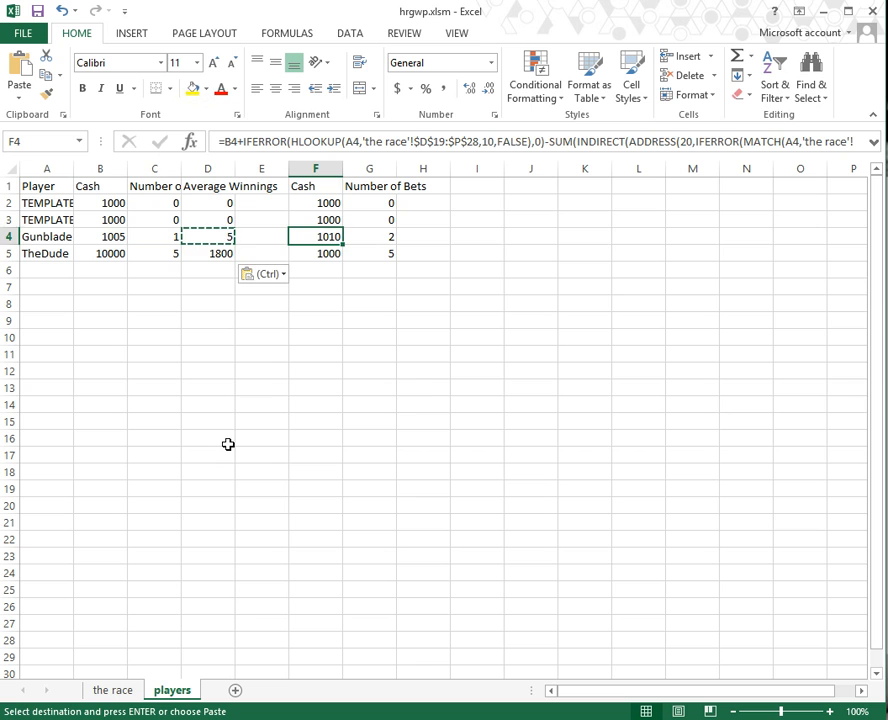
pyautogui.hotkey('ctrl', 'c')
pyautogui.press('Down')
pyautogui.hotkey('ctrl', 'v')
pyautogui.press('Up')
pyautogui.press('Right')
pyautogui.press('Down')
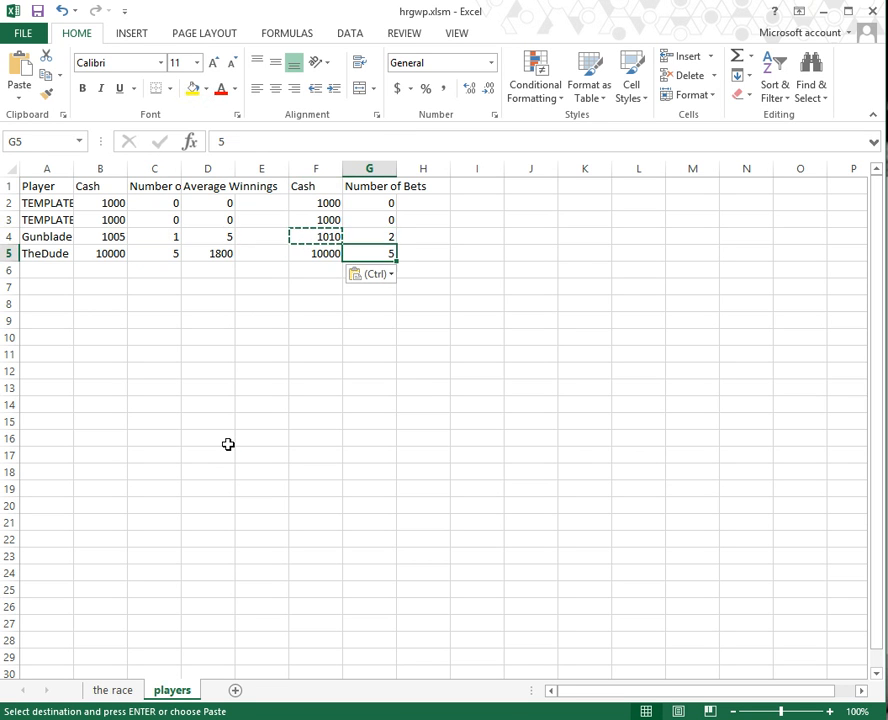
pyautogui.press('Up')
pyautogui.hotkey('ctrl', 'c')
pyautogui.press('Down')
pyautogui.hotkey('ctrl', 'v')
# Step: Review TheDude's D5:G5 formulas and the D2:G5 formula block
pyautogui.press('Down')
pyautogui.press('Left')
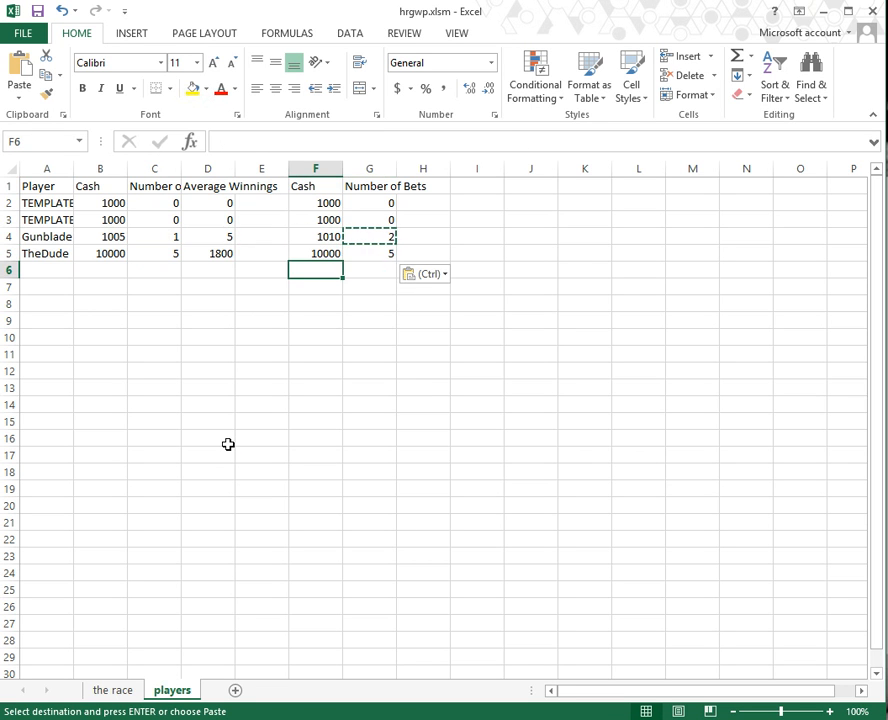
pyautogui.press('Home')
pyautogui.press('Escape')
pyautogui.press('Up')
pyautogui.press('Right')
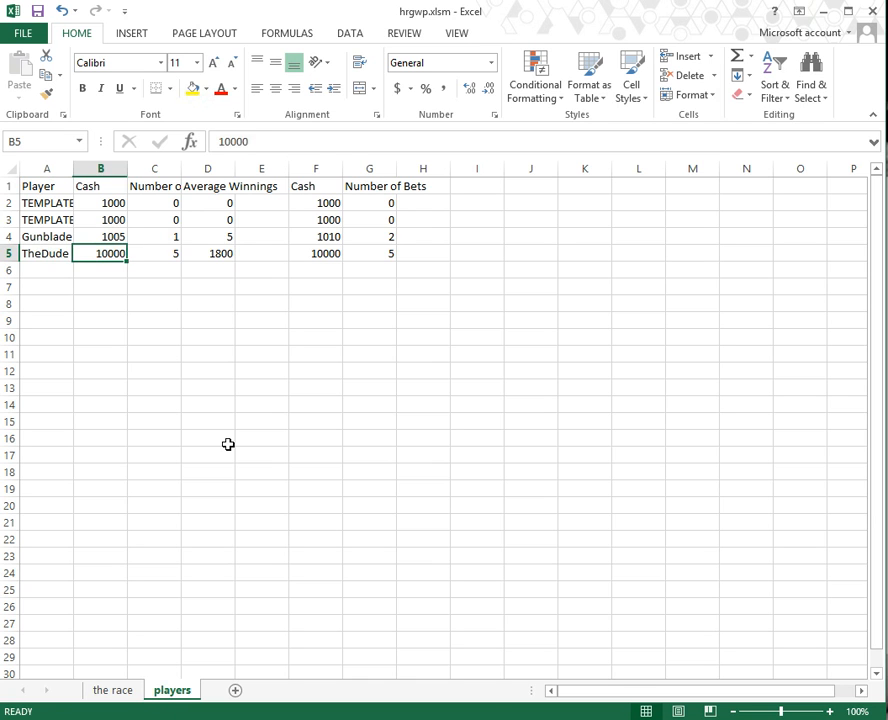
pyautogui.press('Right')
pyautogui.press('Right')
pyautogui.hotkey('shift', 'Right')
pyautogui.hotkey('shift', 'Right')
pyautogui.hotkey('shift', 'Right')
pyautogui.hotkey('shift', 'Right')
pyautogui.hotkey('shift', 'Left')
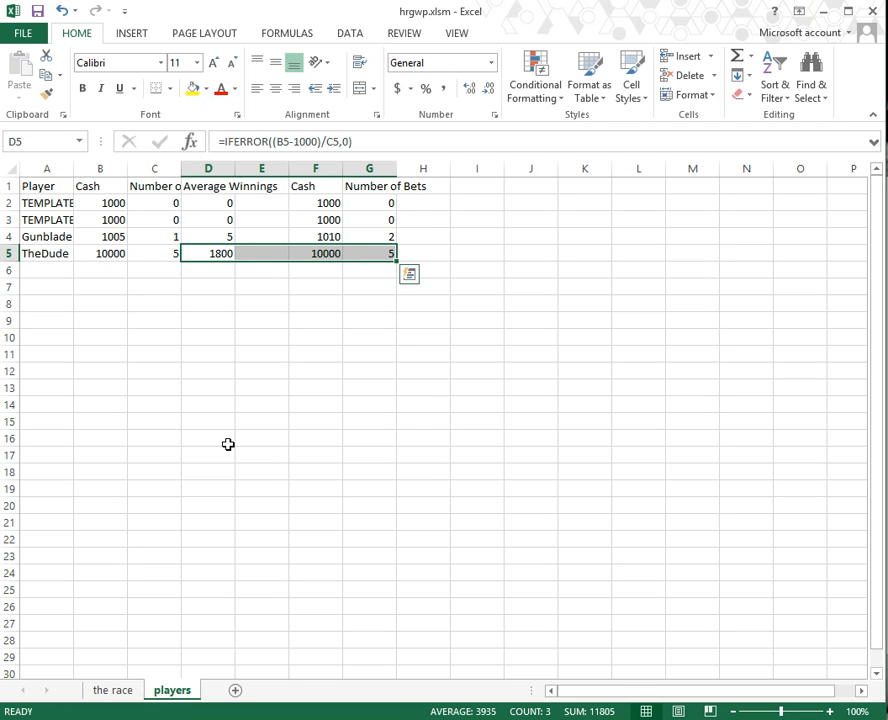
pyautogui.press('Down')
pyautogui.press('Left')
pyautogui.press('Left')
pyautogui.press('Left')
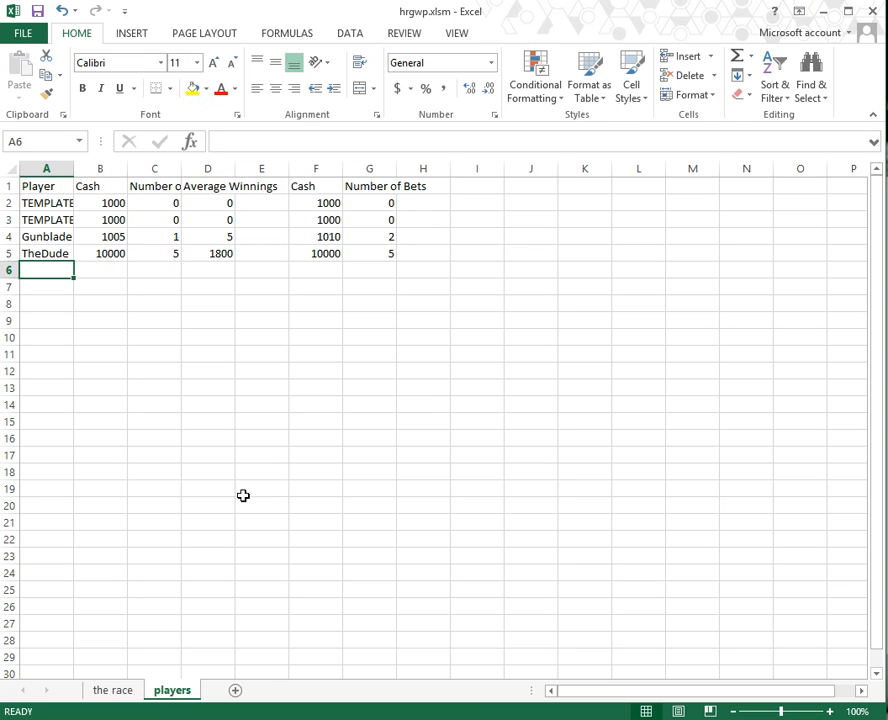
pyautogui.click(103, 693)
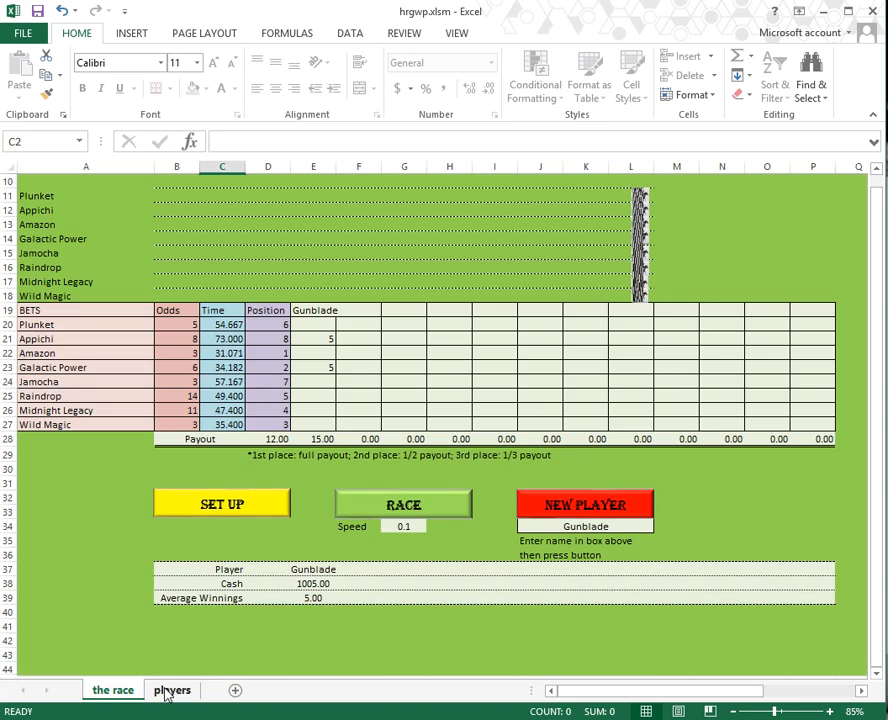
pyautogui.click(172, 690)
pyautogui.moveTo(368, 256); pyautogui.dragTo(230, 206)
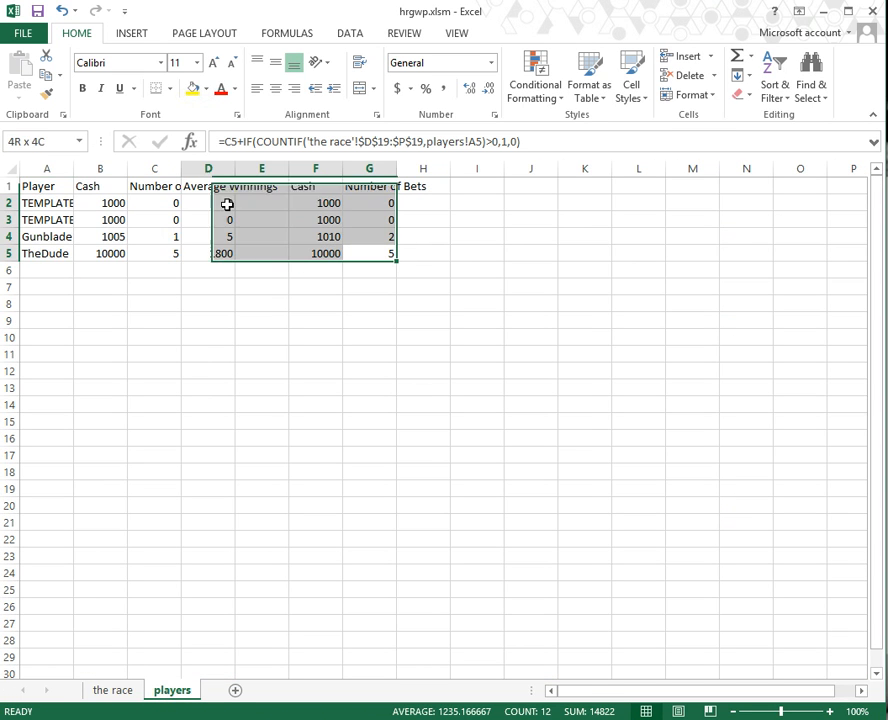
pyautogui.click(62, 272)
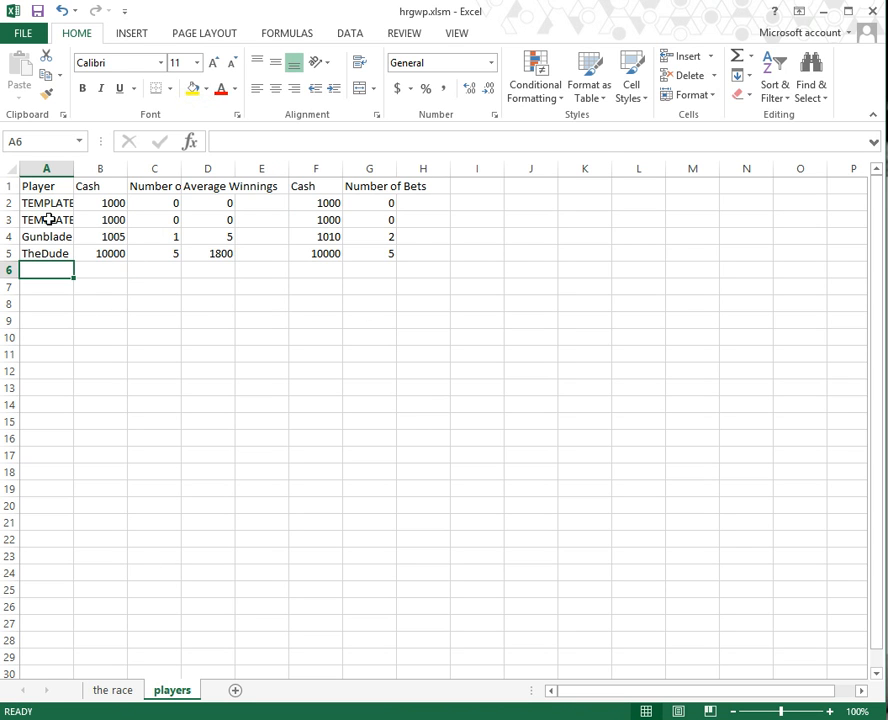
# Step: Copy the TEMPLATE row A3:G3 into rows 6 through 18
pyautogui.moveTo(48, 220); pyautogui.dragTo(389, 224)
pyautogui.hotkey('ctrl', 'c')
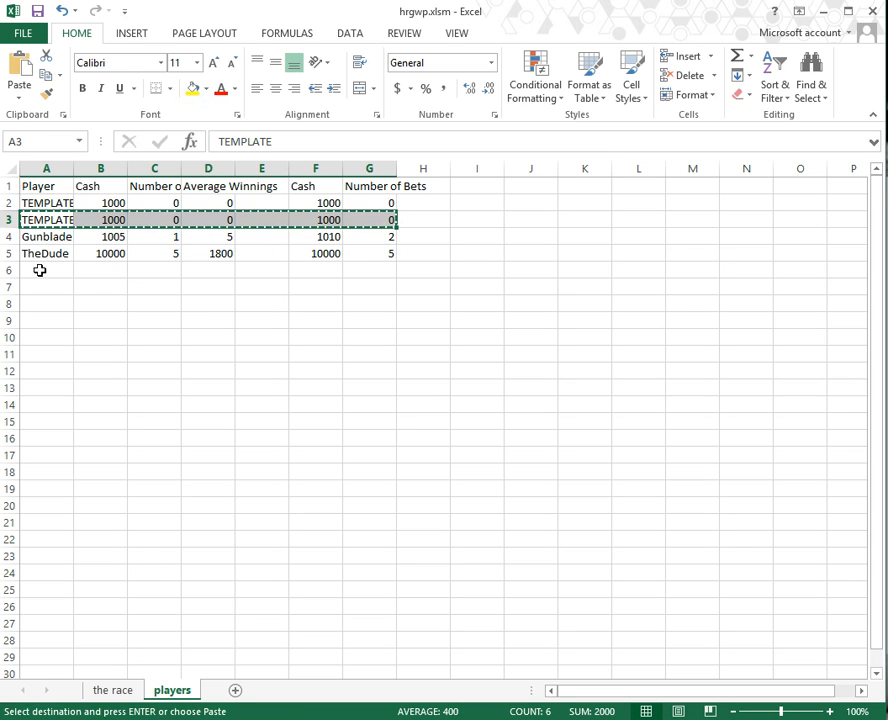
pyautogui.moveTo(40, 270); pyautogui.dragTo(388, 478)
pyautogui.hotkey('ctrl', 'v')
# Step: Name the player in A6 ABC and go back to the race sheet
pyautogui.click(52, 270)
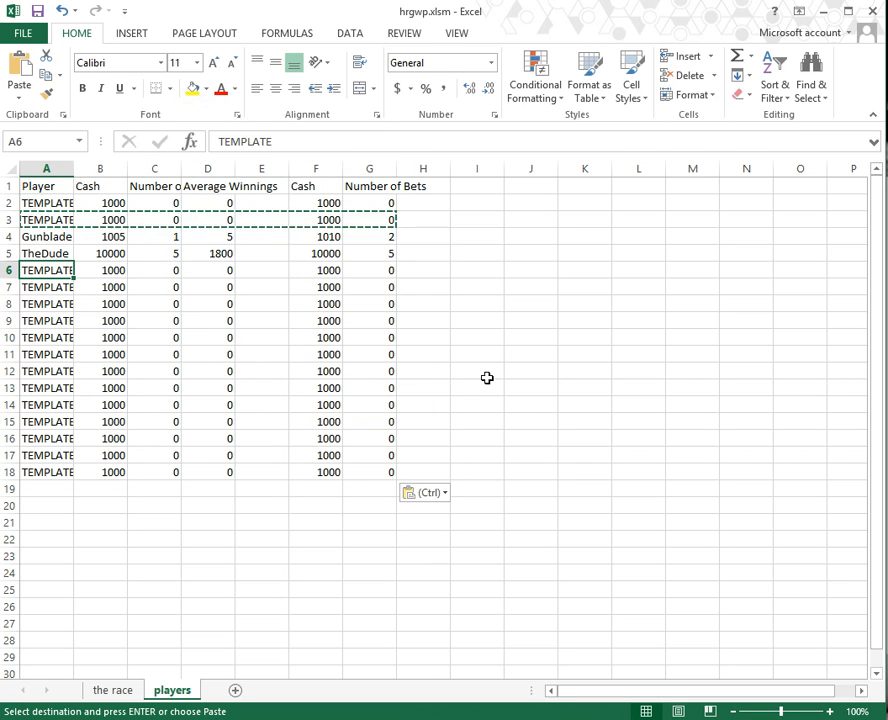
pyautogui.press('Escape')
pyautogui.write('ABC')
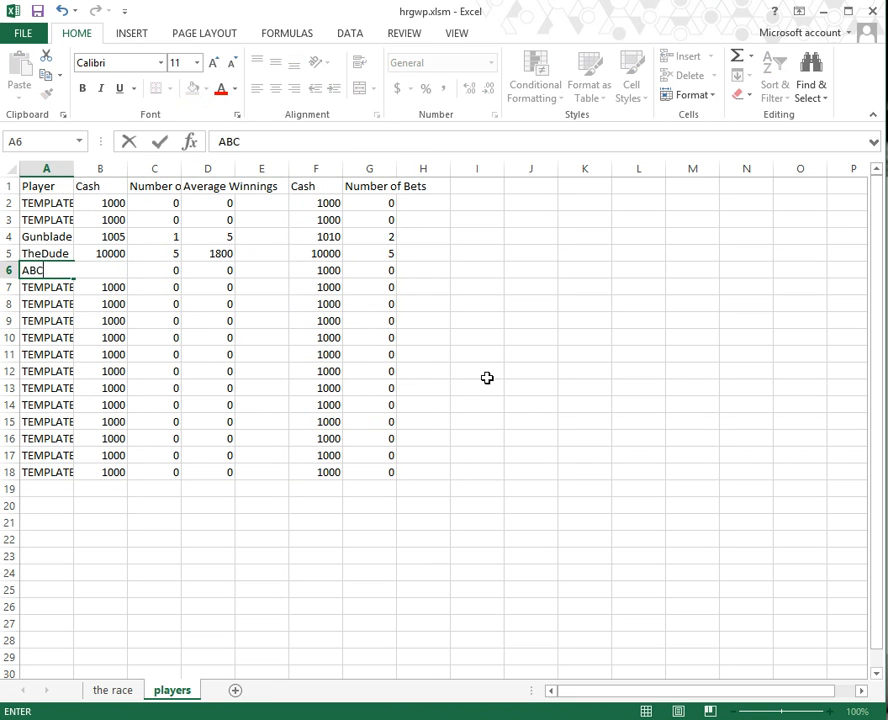
pyautogui.press('Return')
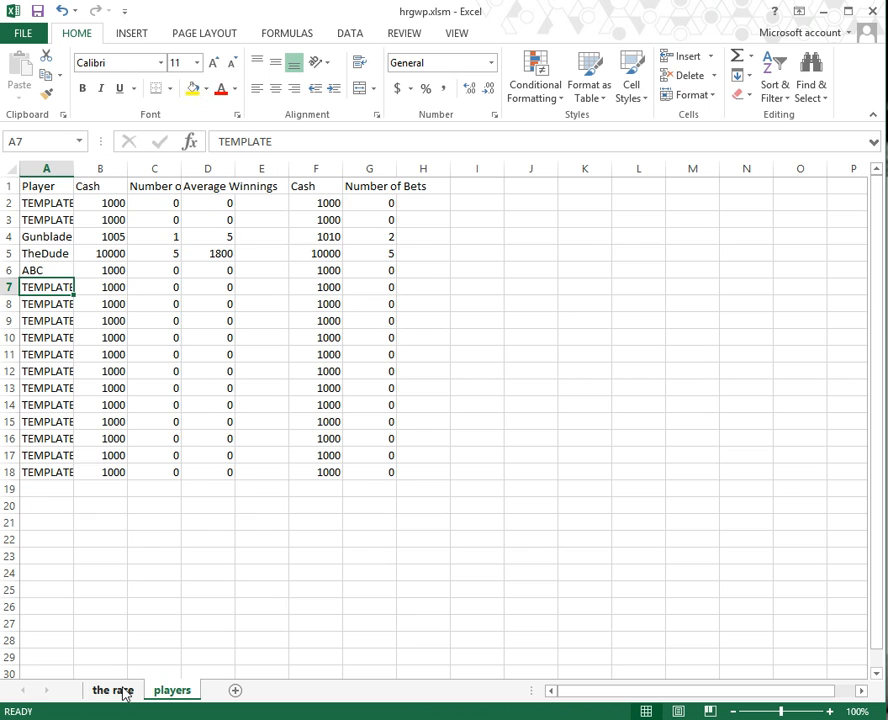
pyautogui.click(113, 690)
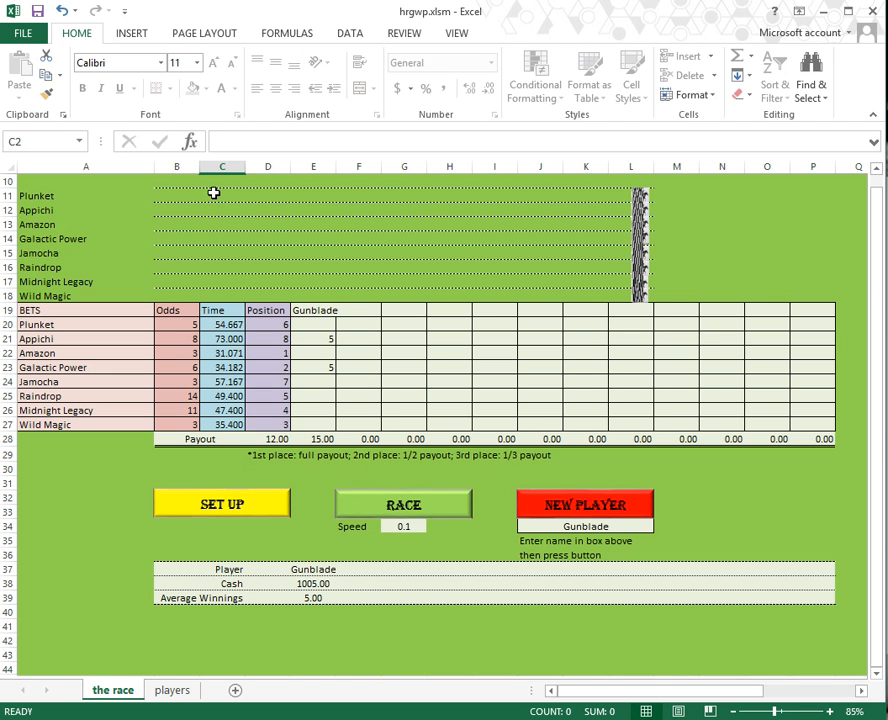
# Step: Open the VBA editor with Alt+F11 and enlarge it over Excel
pyautogui.click(45, 178)
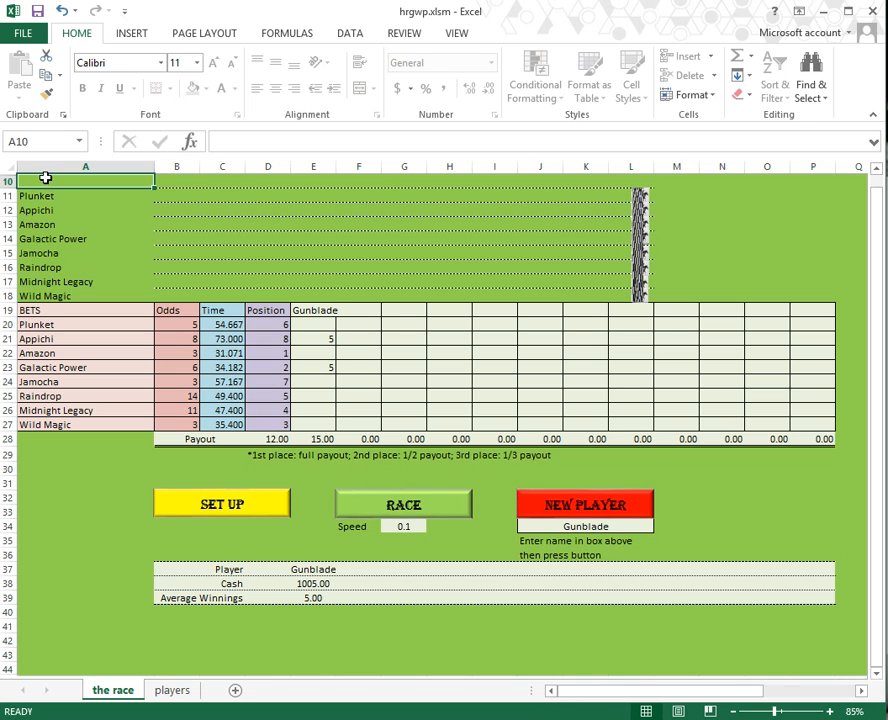
pyautogui.hotkey('alt', 'F11')
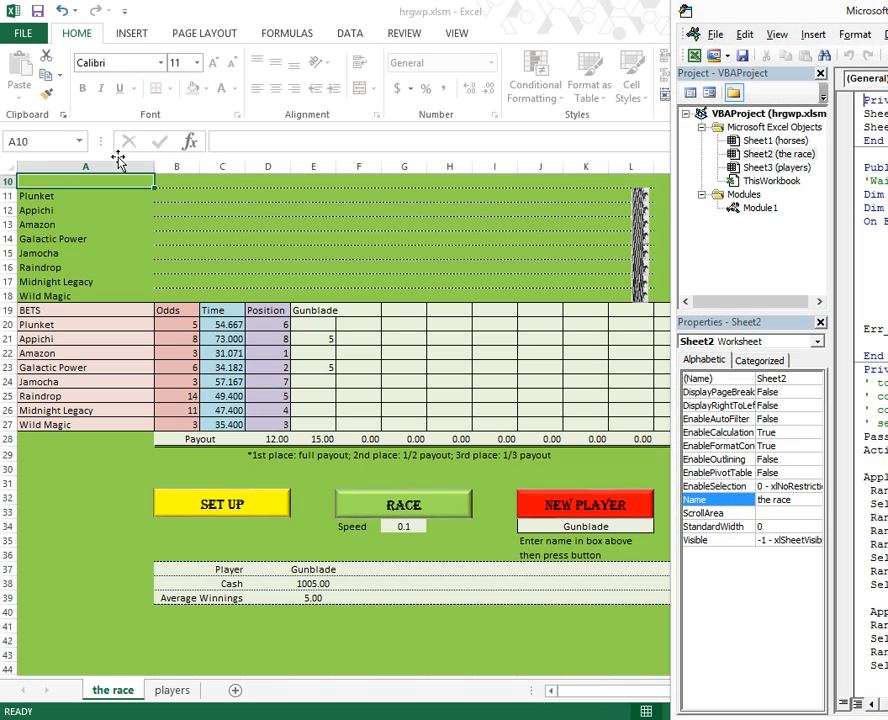
pyautogui.moveTo(826, 6); pyautogui.dragTo(2, 12)
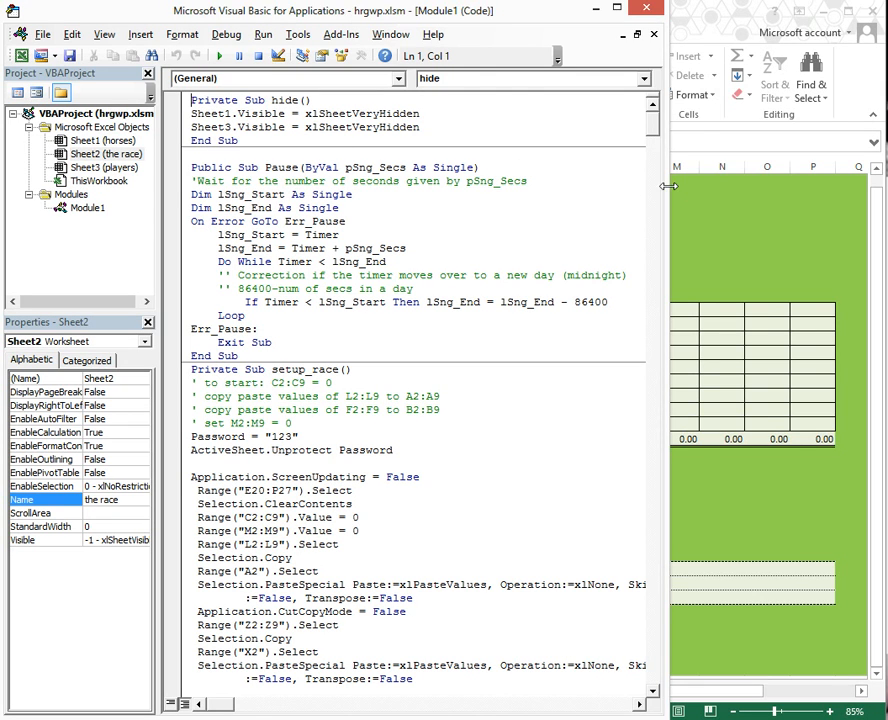
pyautogui.moveTo(667, 182); pyautogui.dragTo(848, 182)
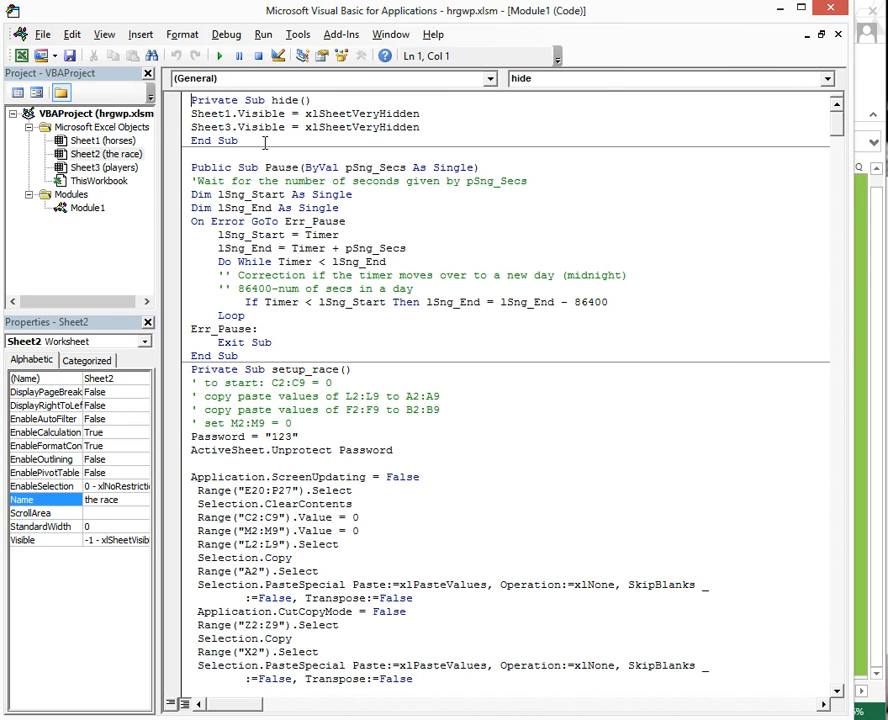
# Step: Start a new unhide macro above the hide macro in Module1
pyautogui.press('Return')
pyautogui.press('Up')
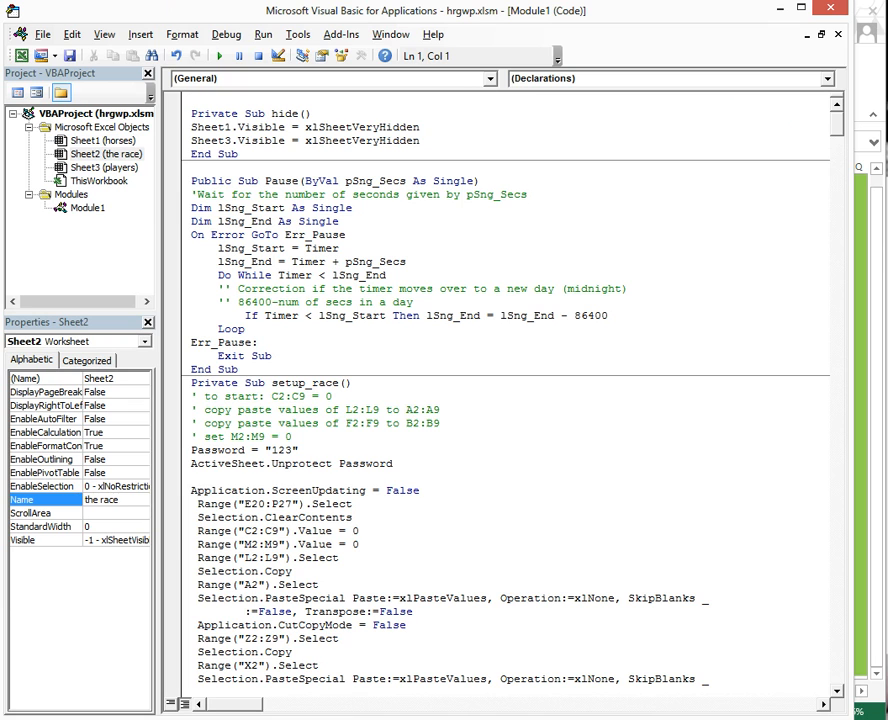
pyautogui.write('sub unhide')
pyautogui.press('BackSpace')
pyautogui.press('Return')
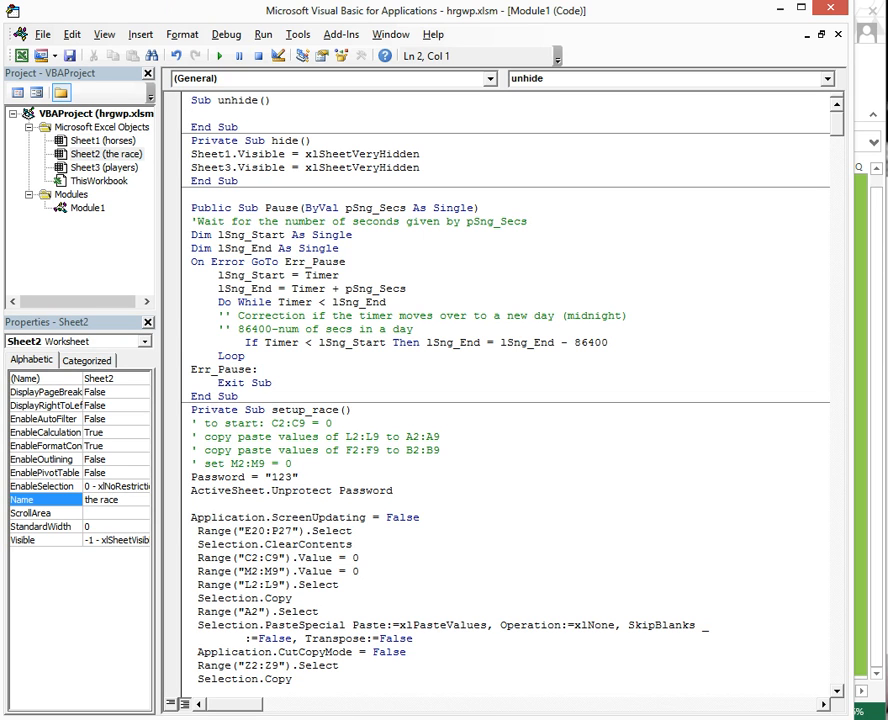
pyautogui.write('sheet')
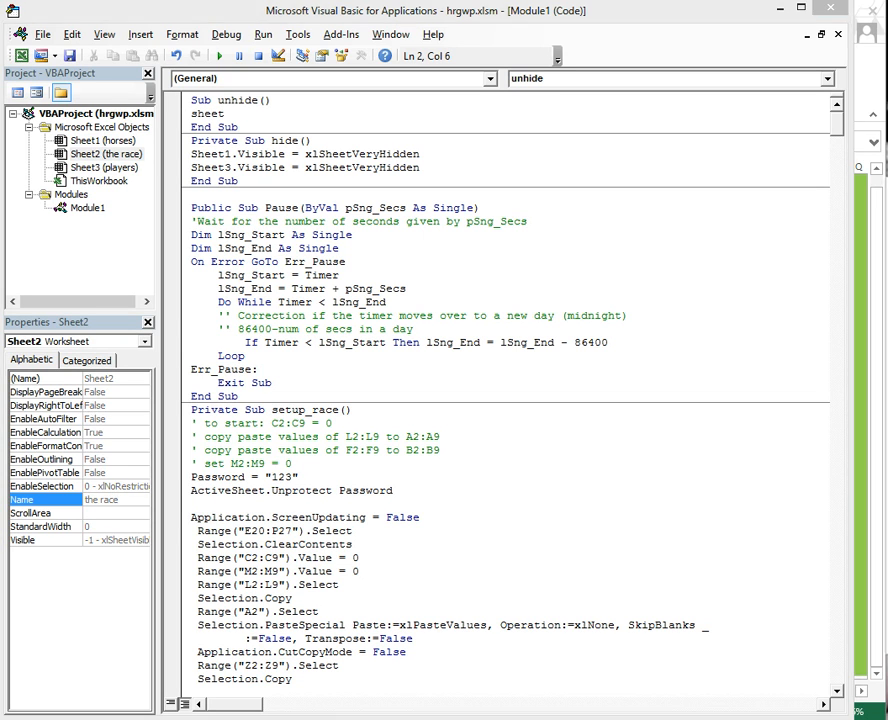
# Step: Paste the Sheet1 and Sheet3 xlSheetVisible lines into unhide and close the editor
pyautogui.click(260, 117)
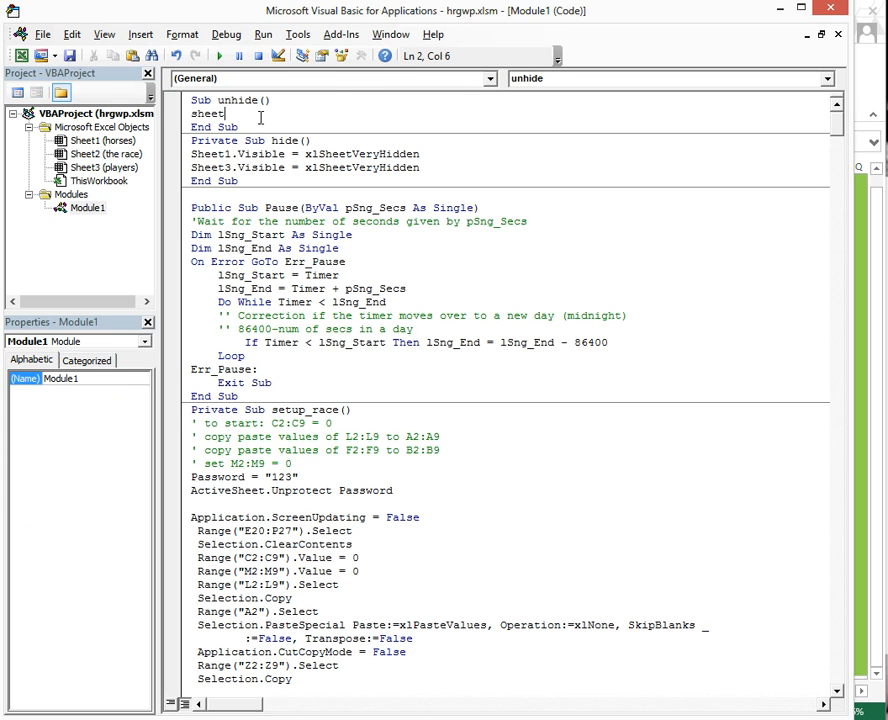
pyautogui.doubleClick(260, 116)
pyautogui.hotkey('ctrl', 'v')
pyautogui.click(303, 100)
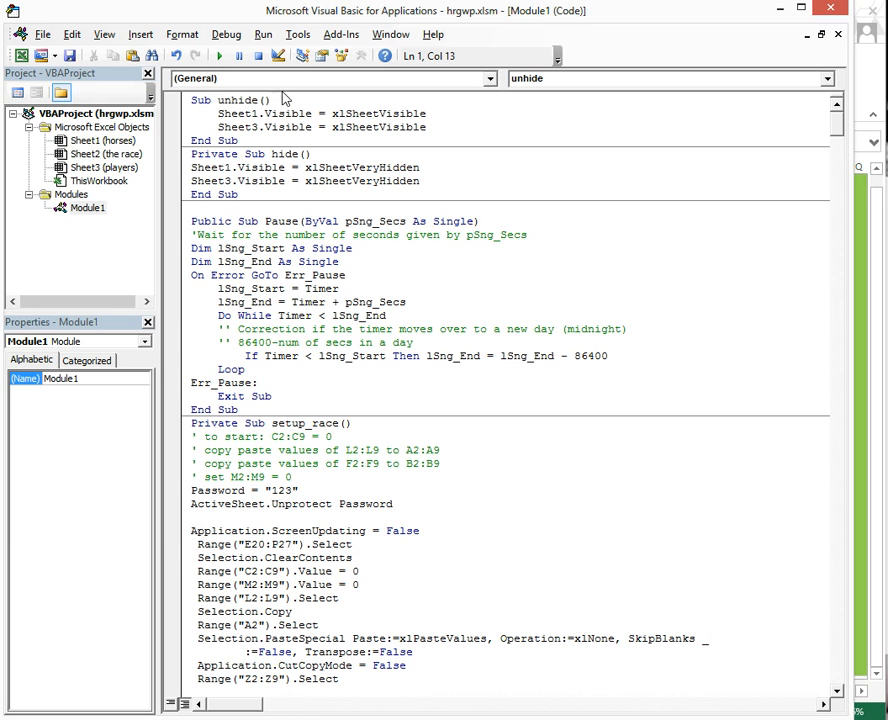
pyautogui.click(829, 12)
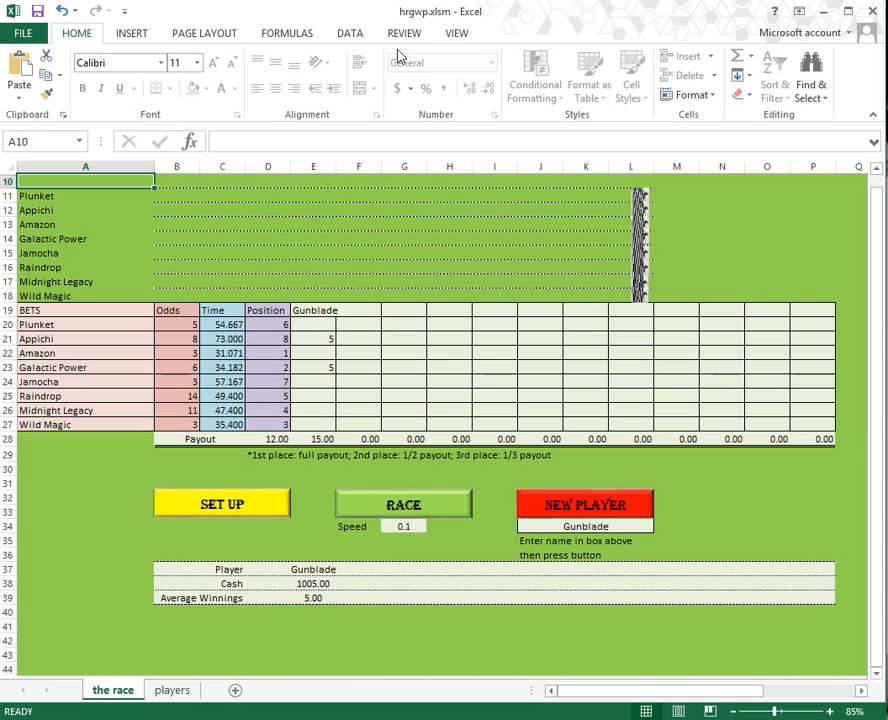
# Step: Run the unhide macro from View > Macros > View Macros
pyautogui.click(348, 36)
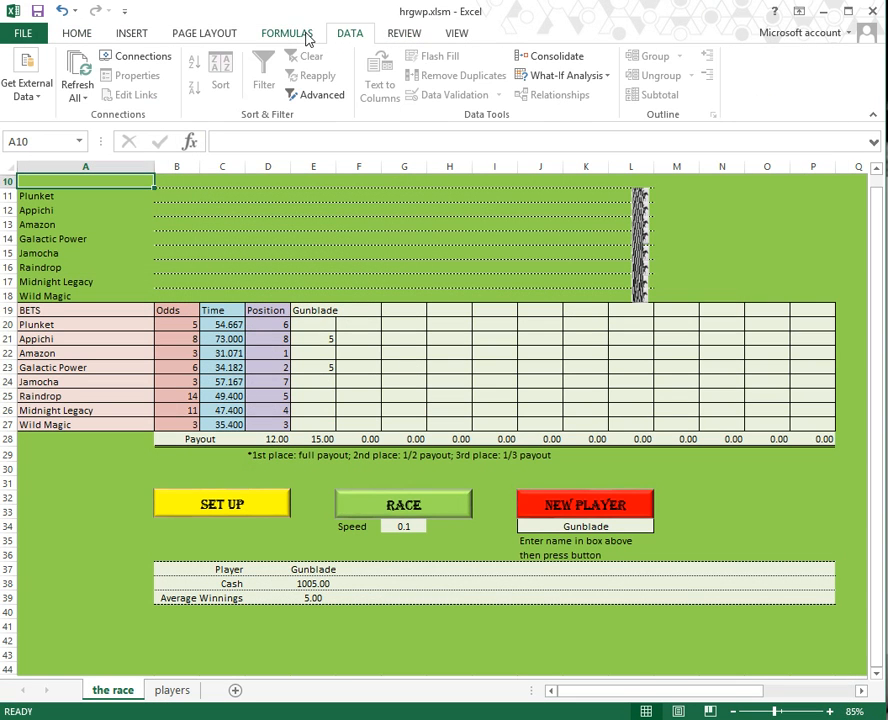
pyautogui.click(406, 36)
pyautogui.click(450, 33)
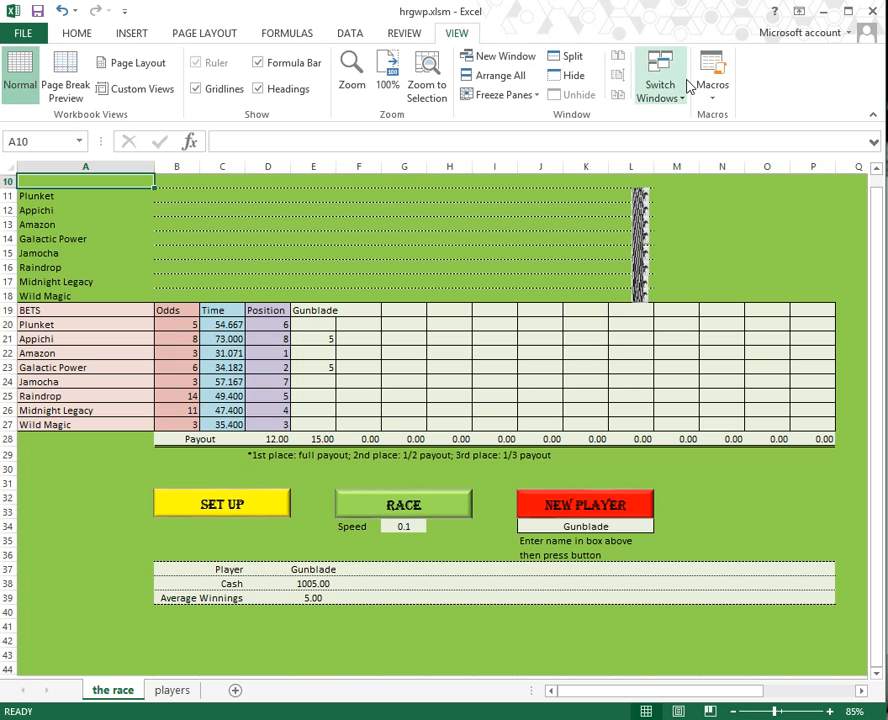
pyautogui.click(725, 100)
pyautogui.click(705, 116)
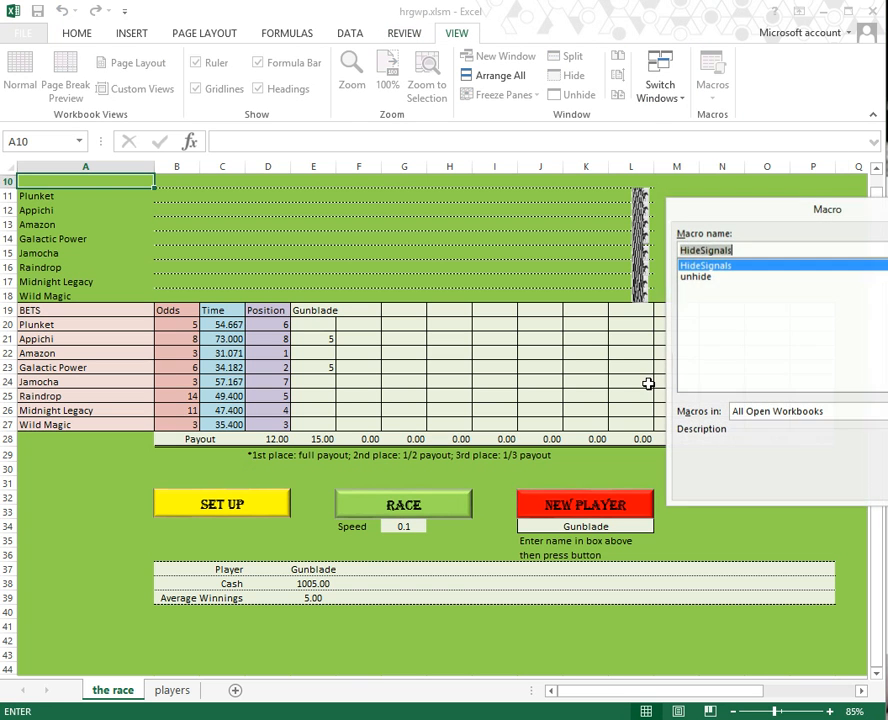
pyautogui.click(692, 277)
pyautogui.moveTo(745, 232); pyautogui.dragTo(377, 224)
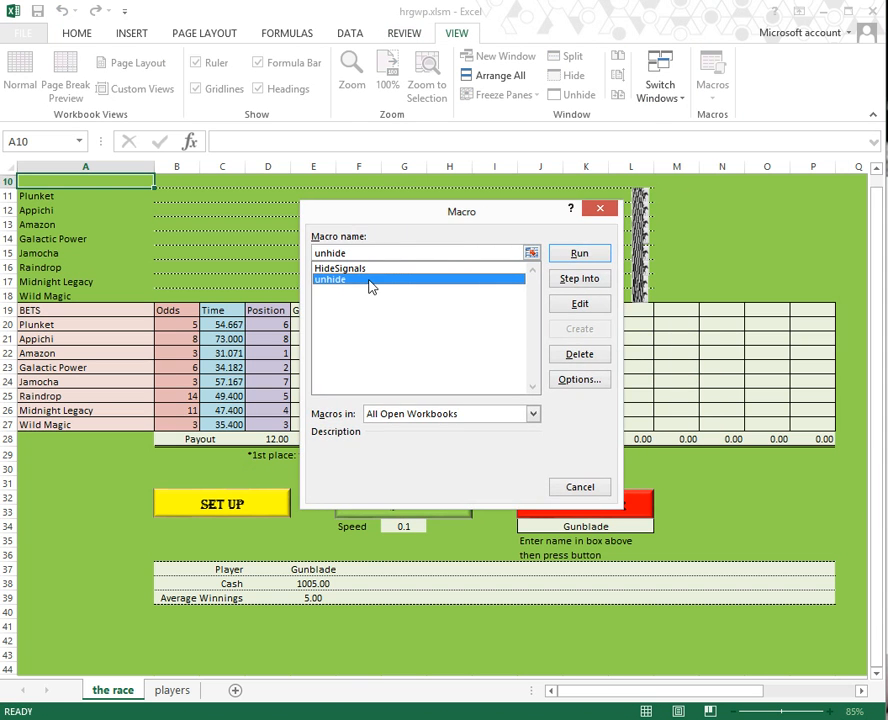
pyautogui.click(581, 255)
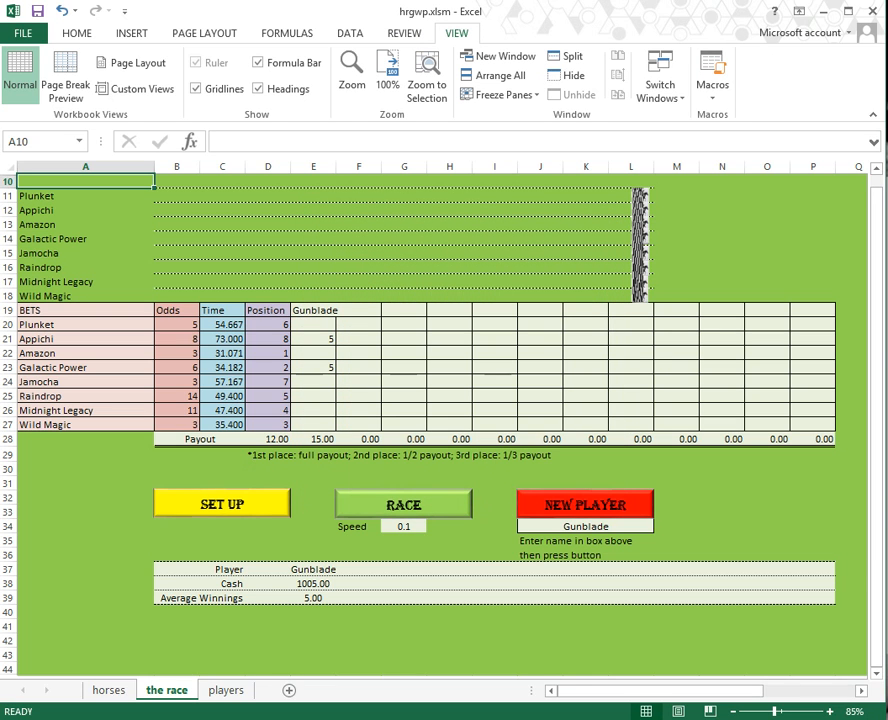
# Step: Switch to the horses sheet and look over the race distance notes in G5:G10
pyautogui.click(109, 690)
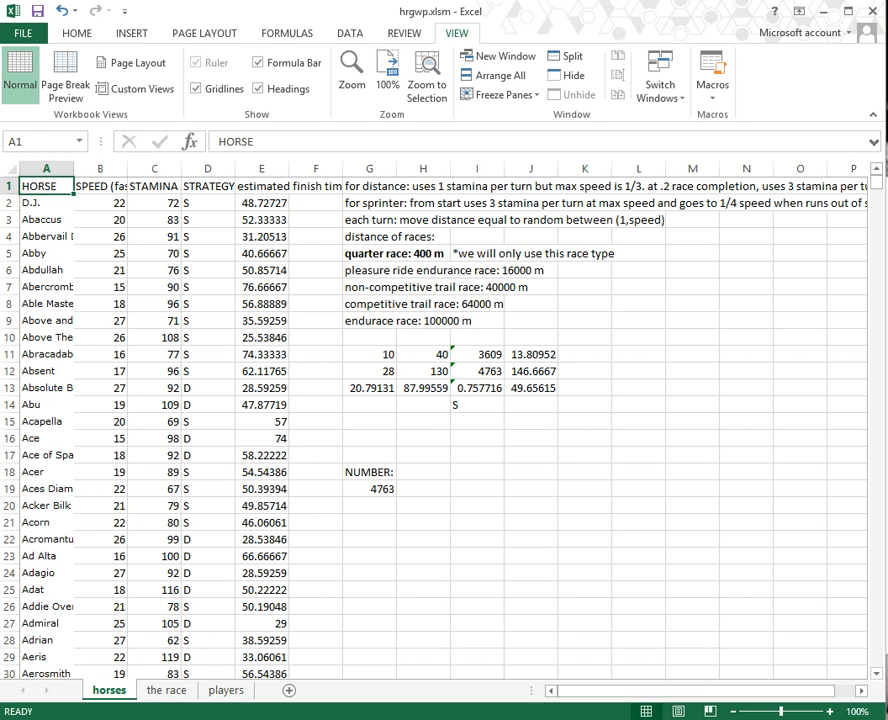
pyautogui.click(361, 254)
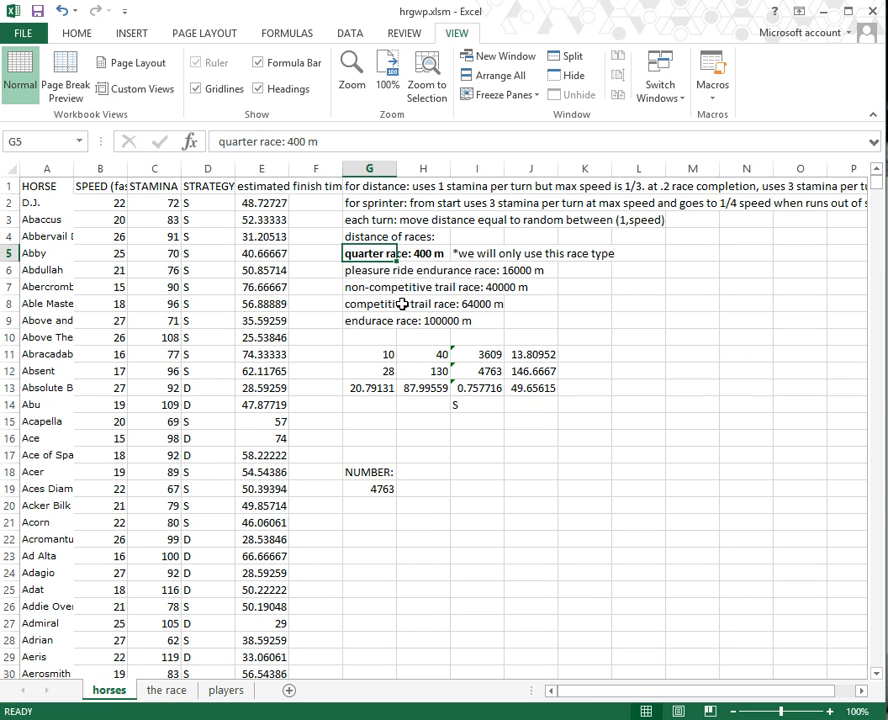
pyautogui.moveTo(380, 334); pyautogui.dragTo(372, 254)
pyautogui.click(330, 337)
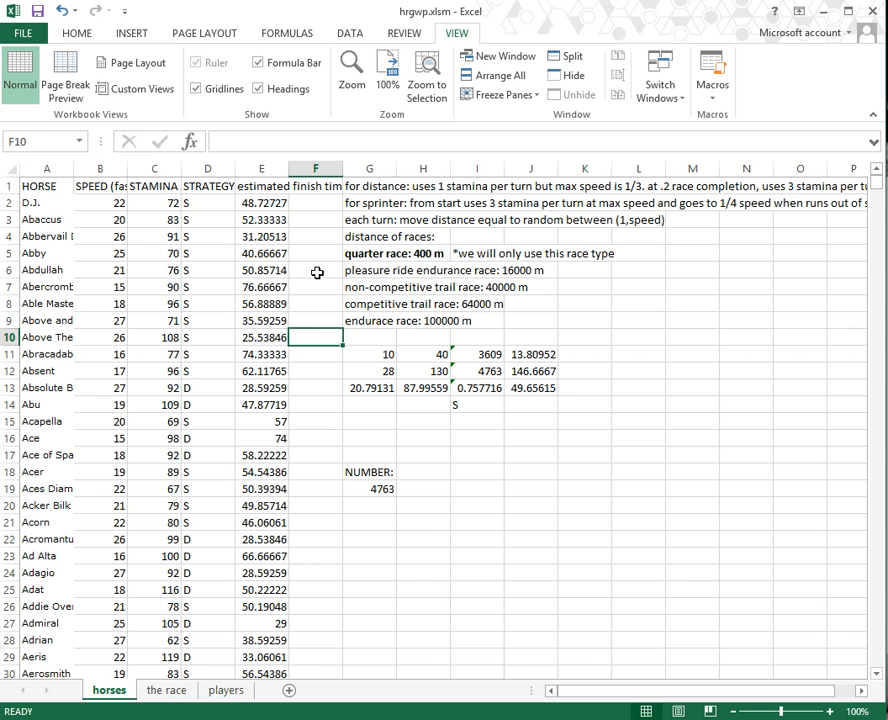
# Step: Read the SPEED, STAMINA and STRATEGY headers and the estimated finish time values
pyautogui.click(99, 186)
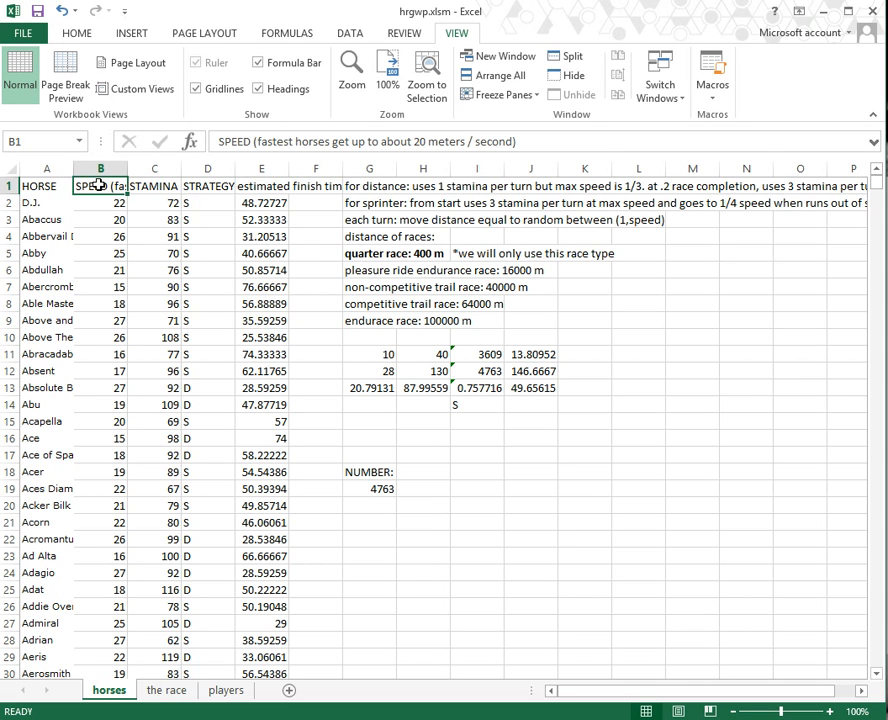
pyautogui.press('Right')
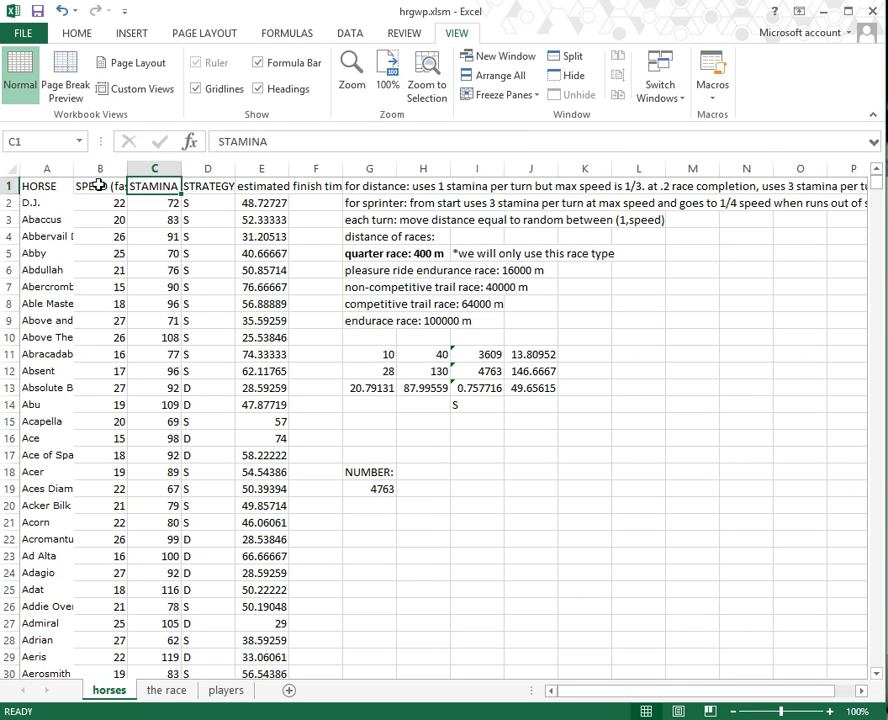
pyautogui.press('Right')
pyautogui.press('Down')
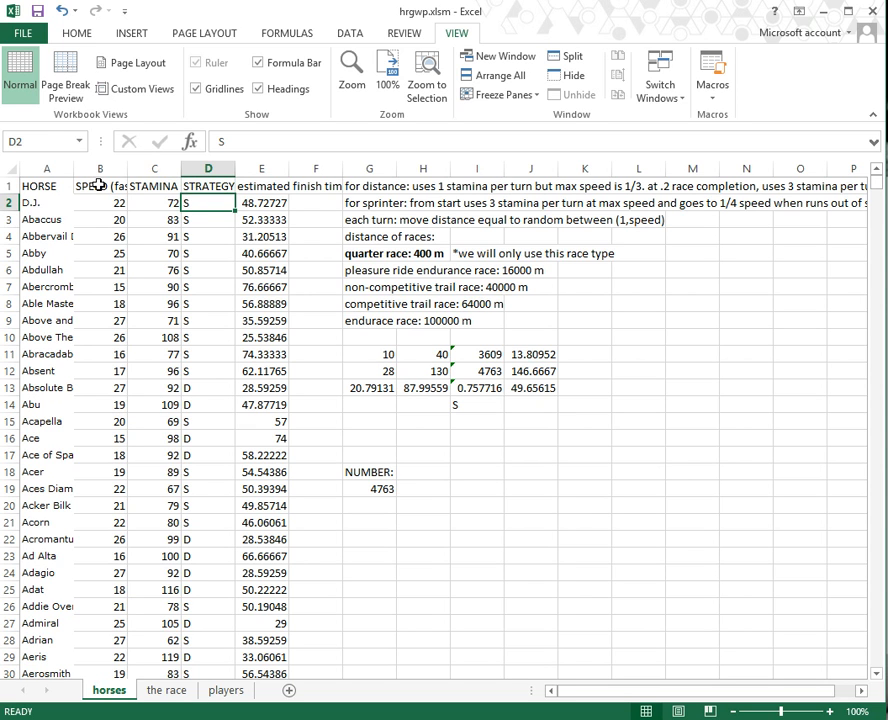
pyautogui.press('Right')
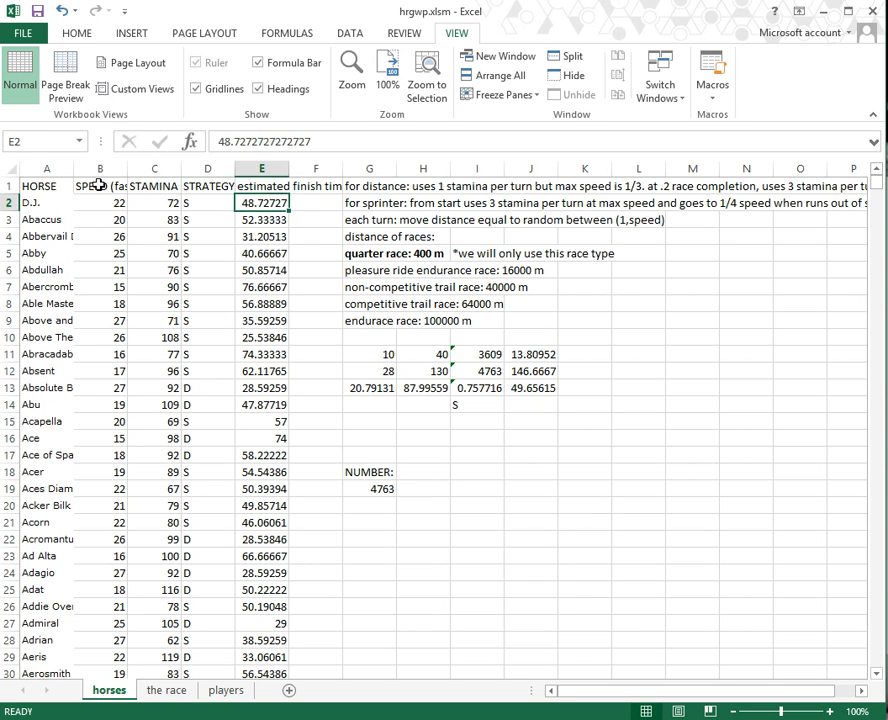
pyautogui.press('Down')
pyautogui.press('Down')
pyautogui.press('Down')
pyautogui.press('Down')
pyautogui.press('Down')
pyautogui.press('Down')
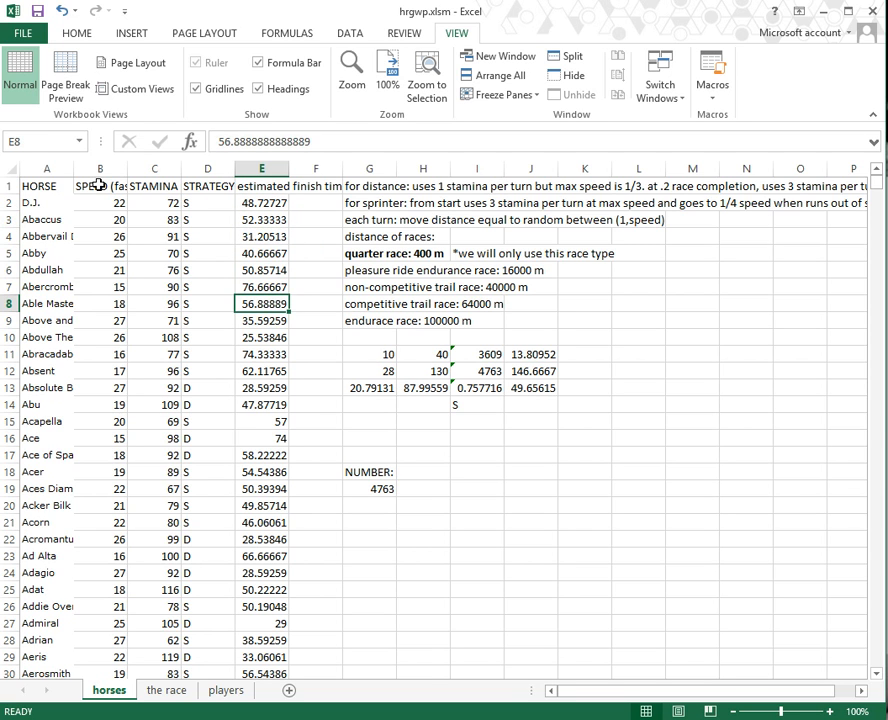
pyautogui.press('Up')
pyautogui.press('Up')
pyautogui.press('Up')
pyautogui.press('Up')
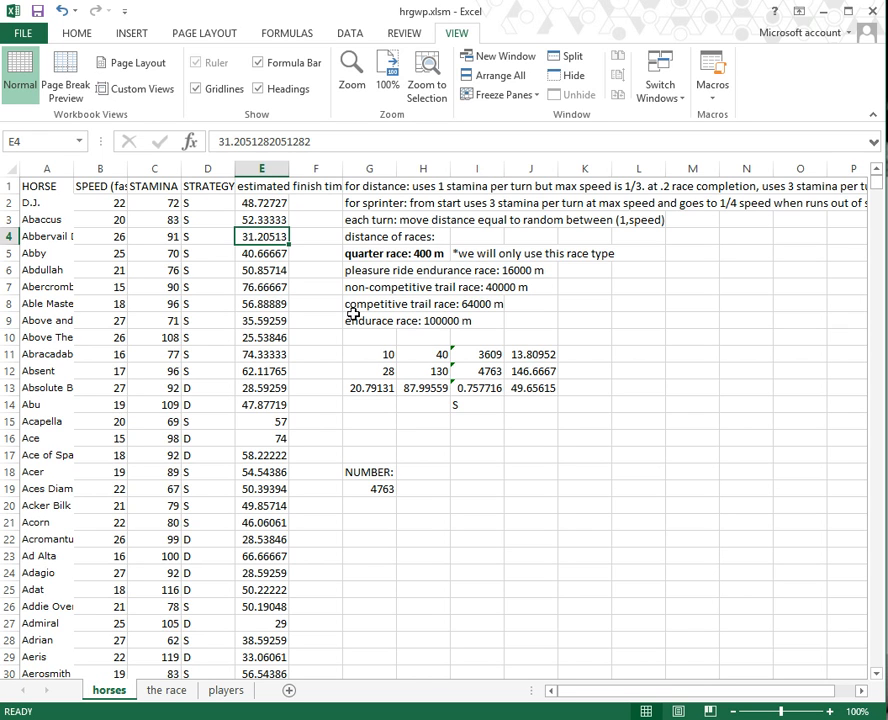
pyautogui.moveTo(388, 354); pyautogui.dragTo(540, 395)
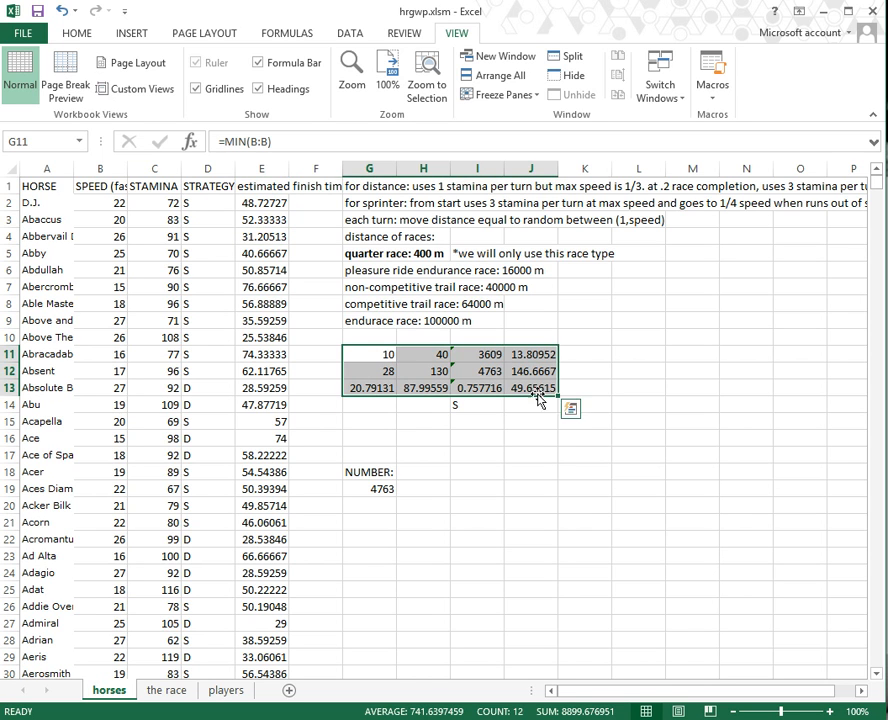
pyautogui.click(383, 370)
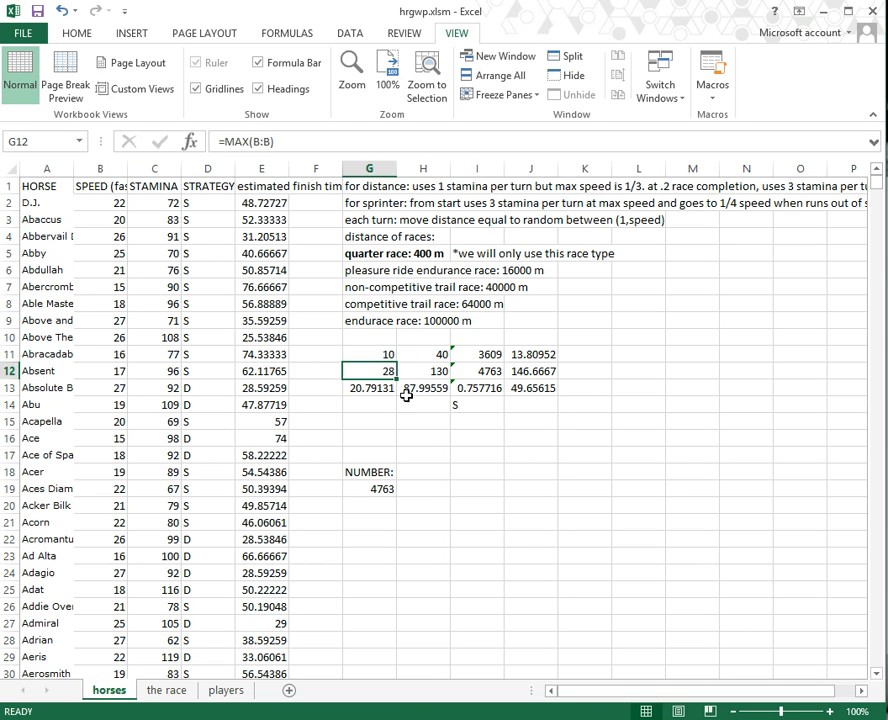
pyautogui.press('Down')
pyautogui.press('Up')
pyautogui.press('Up')
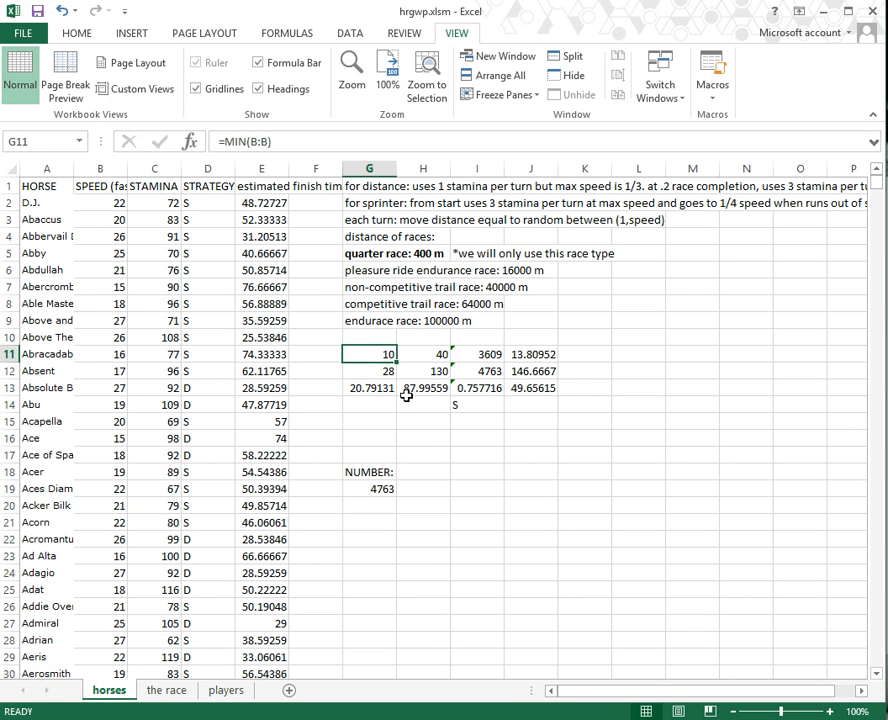
pyautogui.press('Right')
pyautogui.hotkey('shift', 'Down')
pyautogui.hotkey('shift', 'Down')
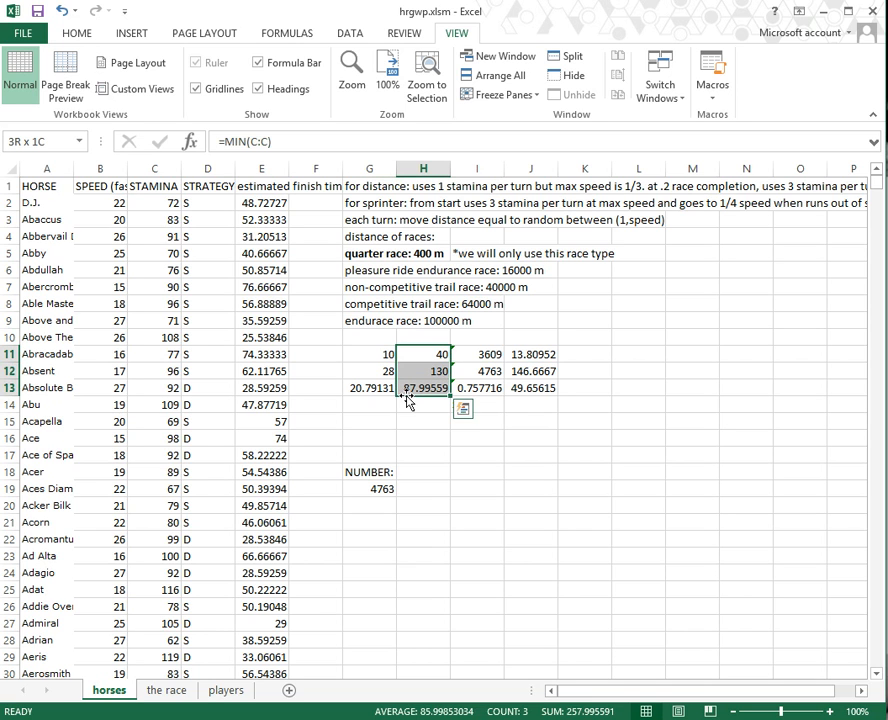
pyautogui.press('Right')
pyautogui.press('Down')
pyautogui.press('Down')
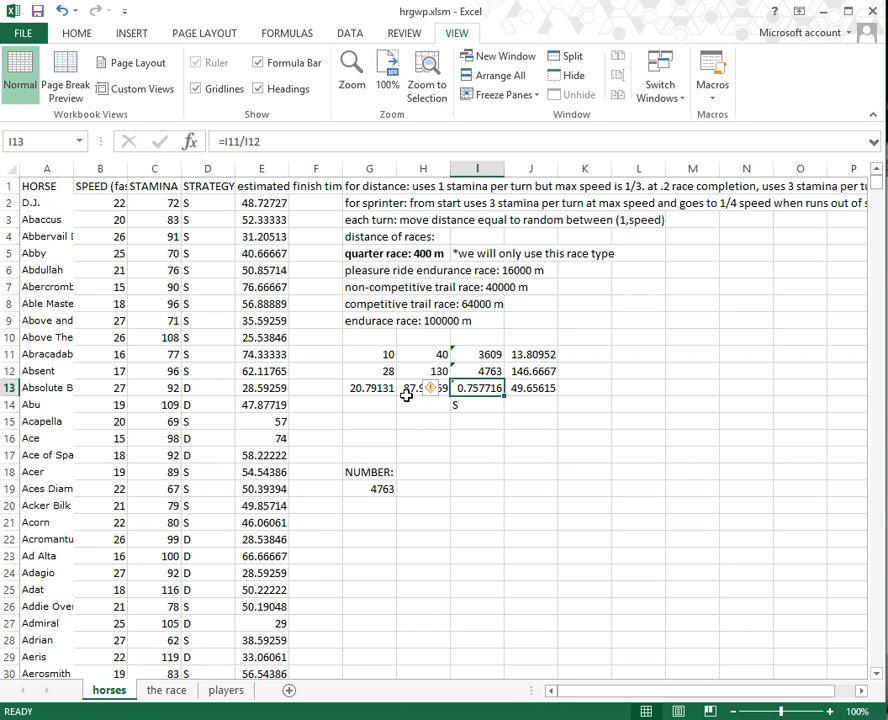
pyautogui.press('Right')
pyautogui.press('Up')
pyautogui.press('Up')
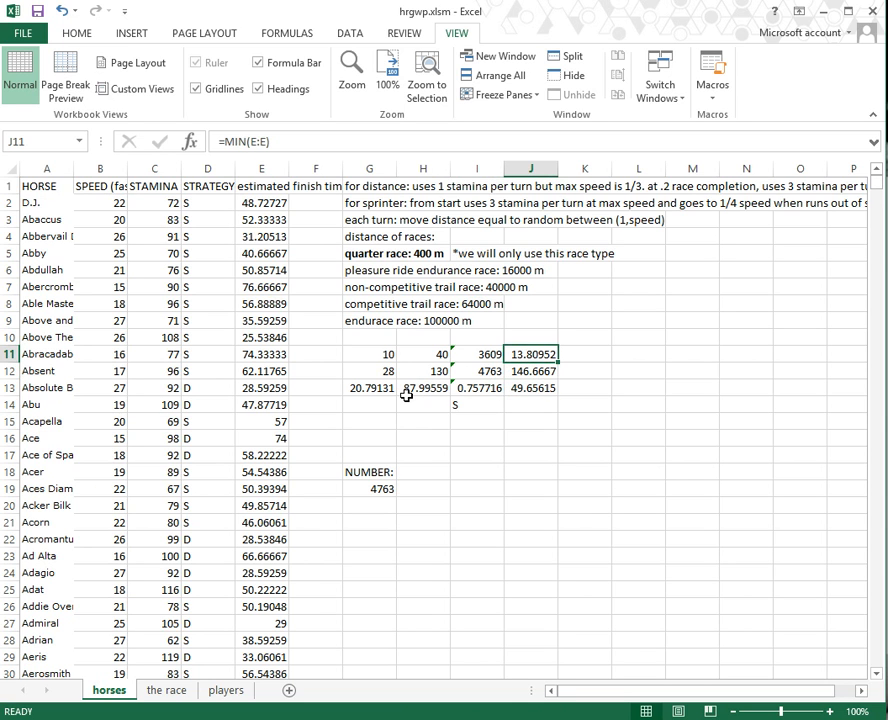
pyautogui.press('Down')
pyautogui.press('Up')
pyautogui.hotkey('shift', 'Down')
pyautogui.hotkey('shift', 'Down')
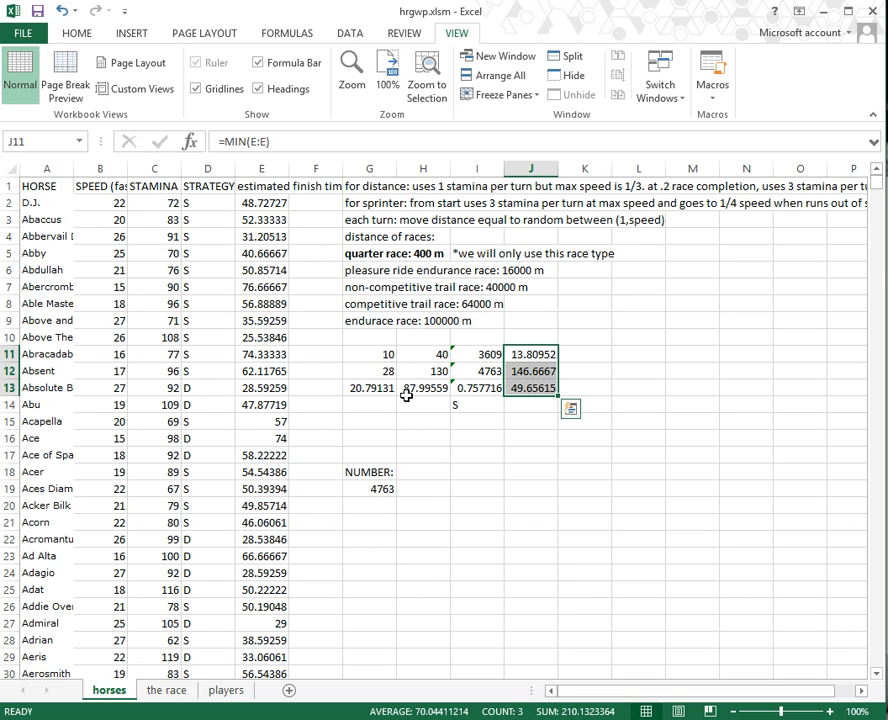
pyautogui.press('Down')
pyautogui.press('Down')
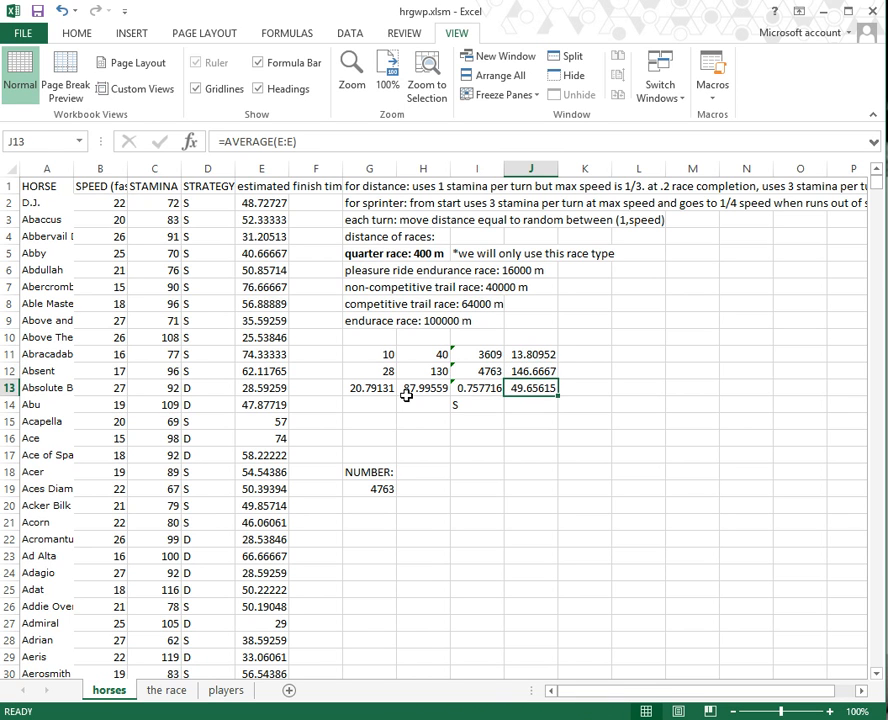
pyautogui.press('Down')
pyautogui.press('Down')
pyautogui.press('Left')
pyautogui.press('Down')
pyautogui.press('Down')
pyautogui.press('Down')
pyautogui.press('Left')
pyautogui.press('Down')
pyautogui.press('Left')
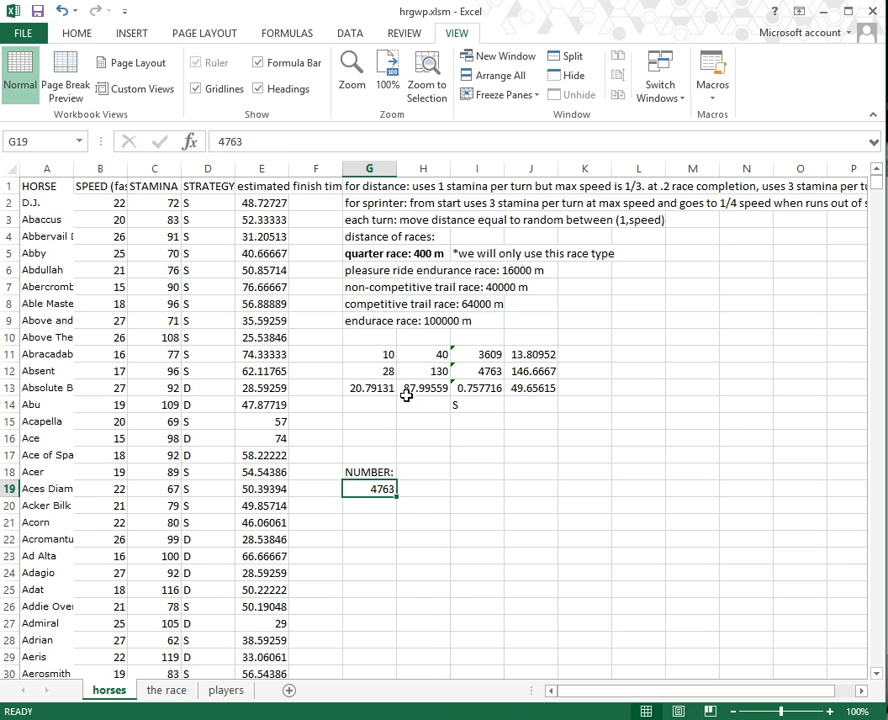
pyautogui.hotkey('ctrl', 'Home')
pyautogui.press('Down')
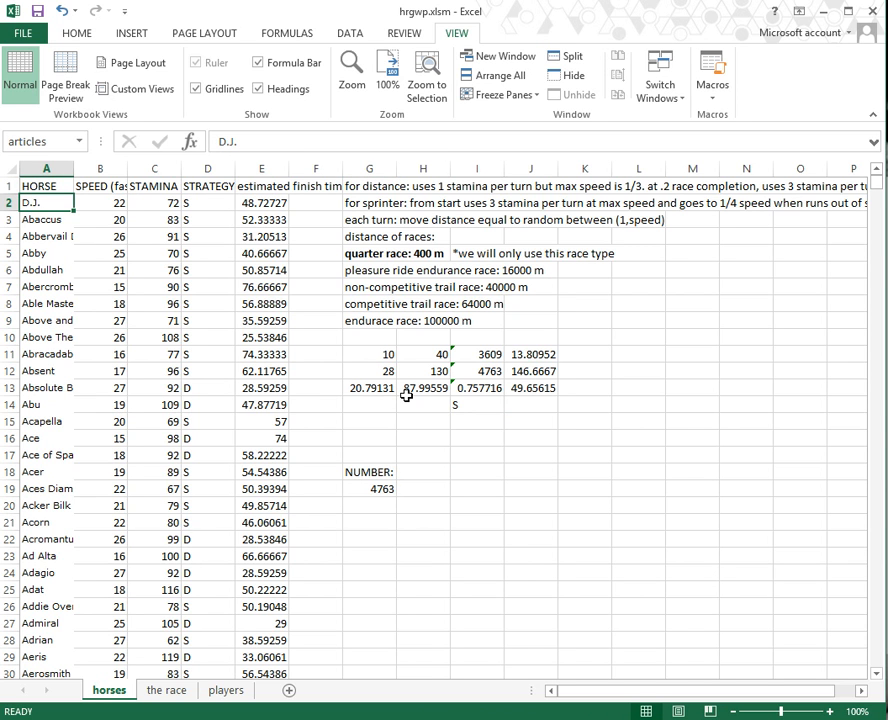
pyautogui.hotkey('ctrl', 'shift', 'Down')
pyautogui.hotkey('ctrl', 'Home')
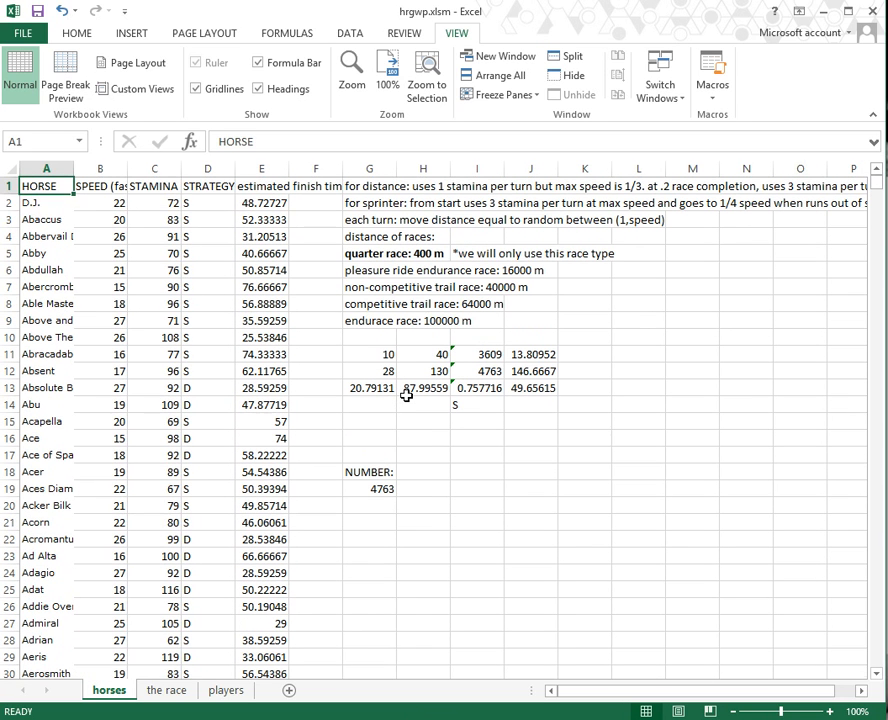
pyautogui.press('Down')
pyautogui.press('Right')
pyautogui.press('Right')
pyautogui.press('Right')
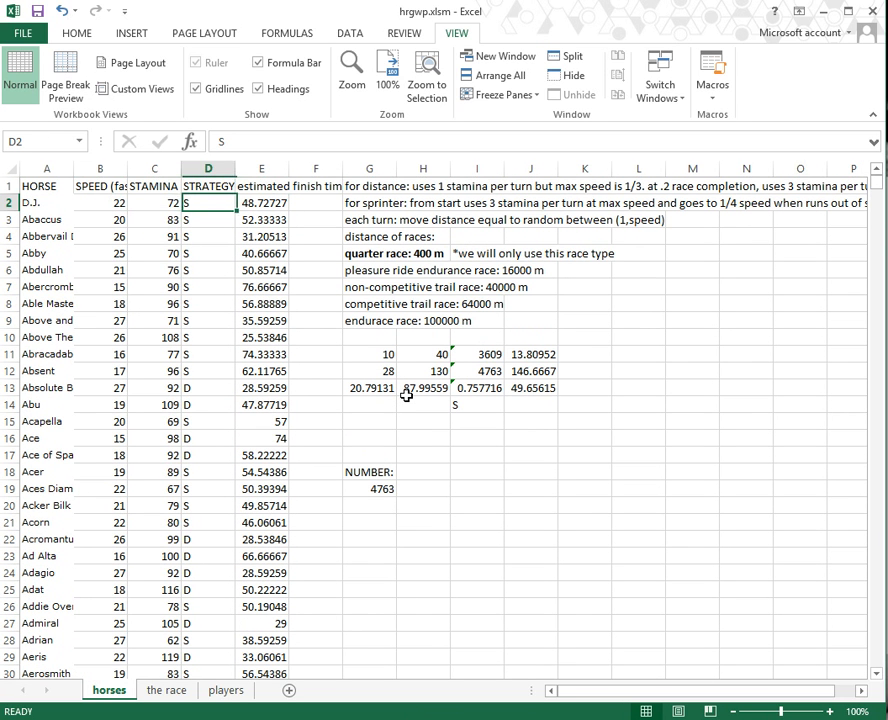
pyautogui.press('Left')
pyautogui.press('Left')
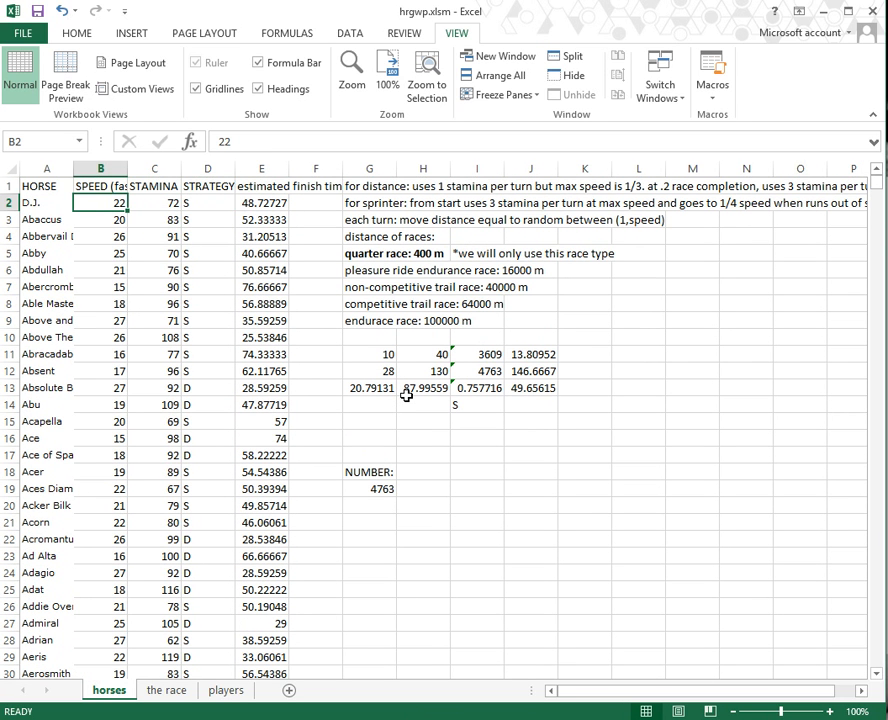
# Step: Jump to row 4764, read the RANDOM horse's stat formulas, then move to A4765
pyautogui.hotkey('ctrl', 'Down')
pyautogui.press('Down')
pyautogui.press('Up')
pyautogui.press('Left')
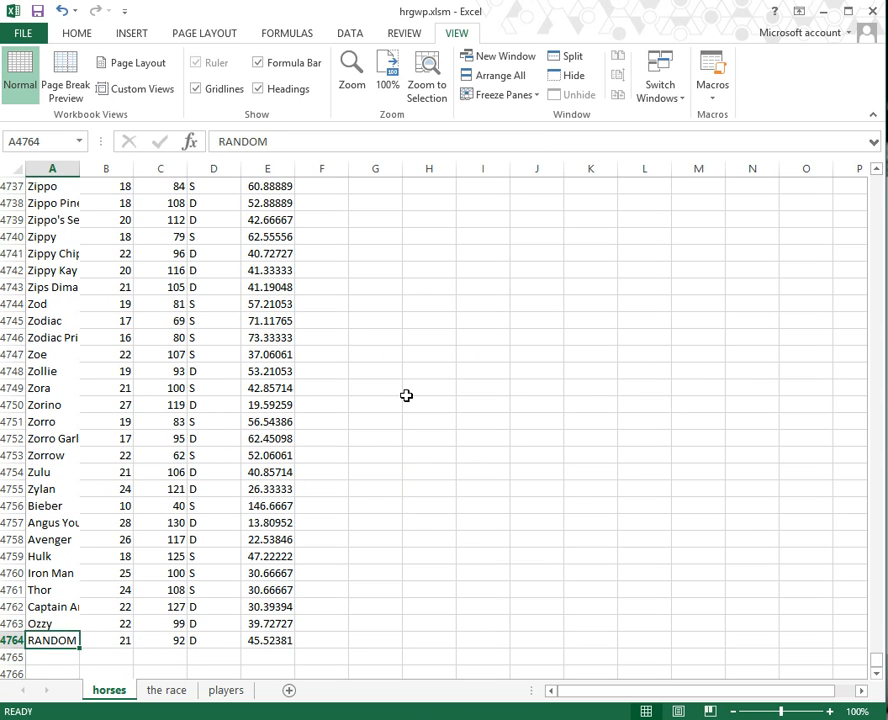
pyautogui.press('Right')
pyautogui.press('Left')
pyautogui.press('Right')
pyautogui.press('Right')
pyautogui.press('Left')
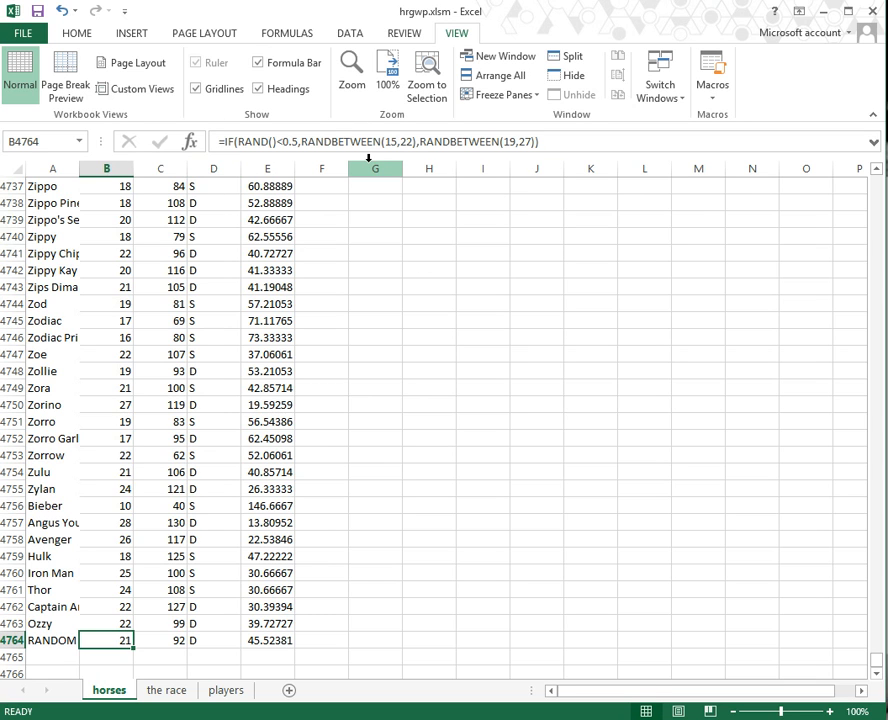
pyautogui.press('Right')
pyautogui.press('Right')
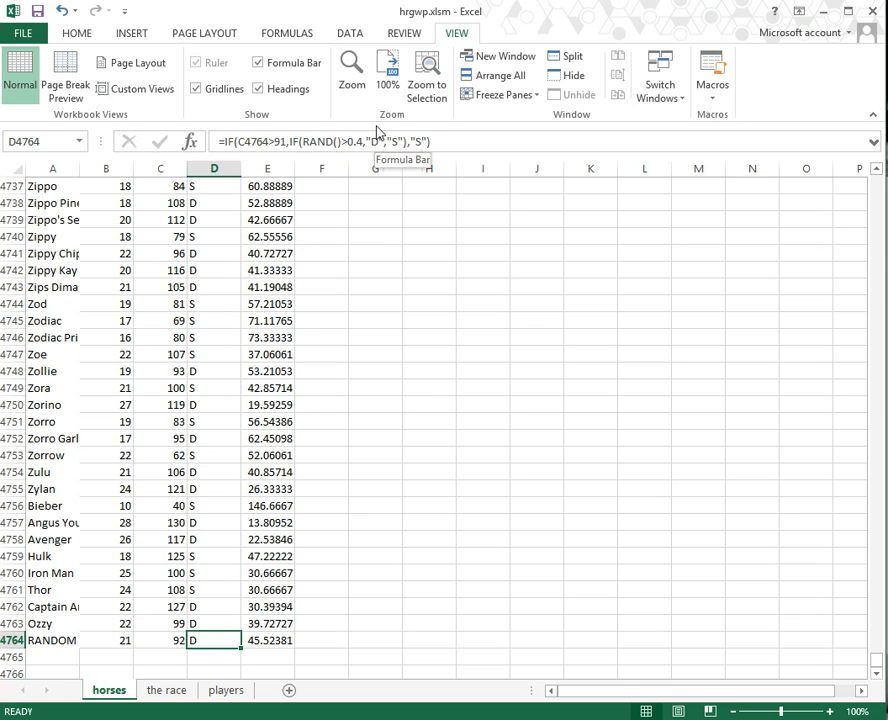
pyautogui.press('Right')
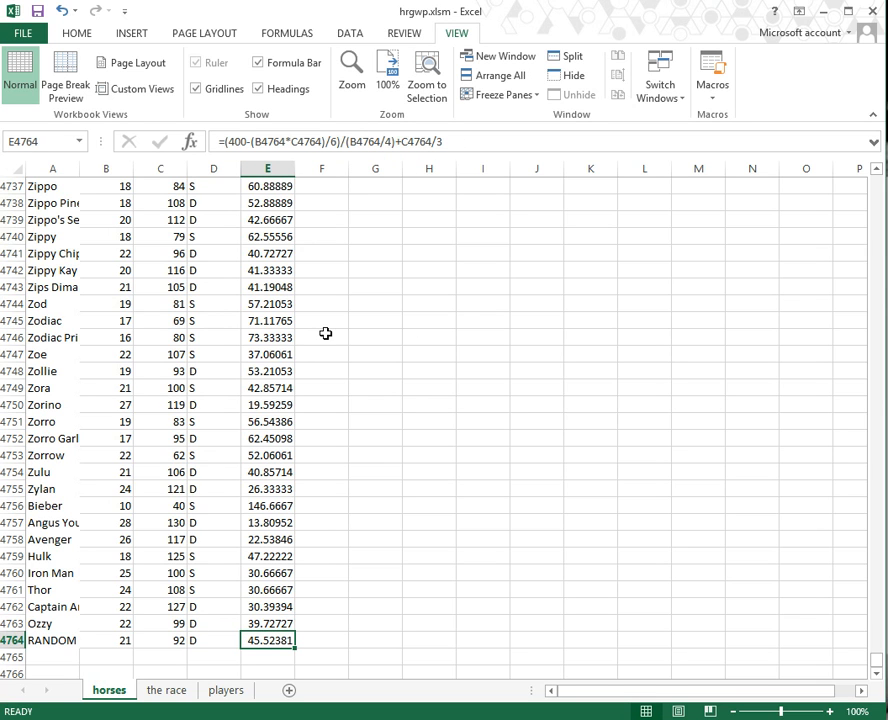
pyautogui.press('Down')
pyautogui.press('Left')
pyautogui.press('Left')
pyautogui.press('Left')
pyautogui.press('Left')
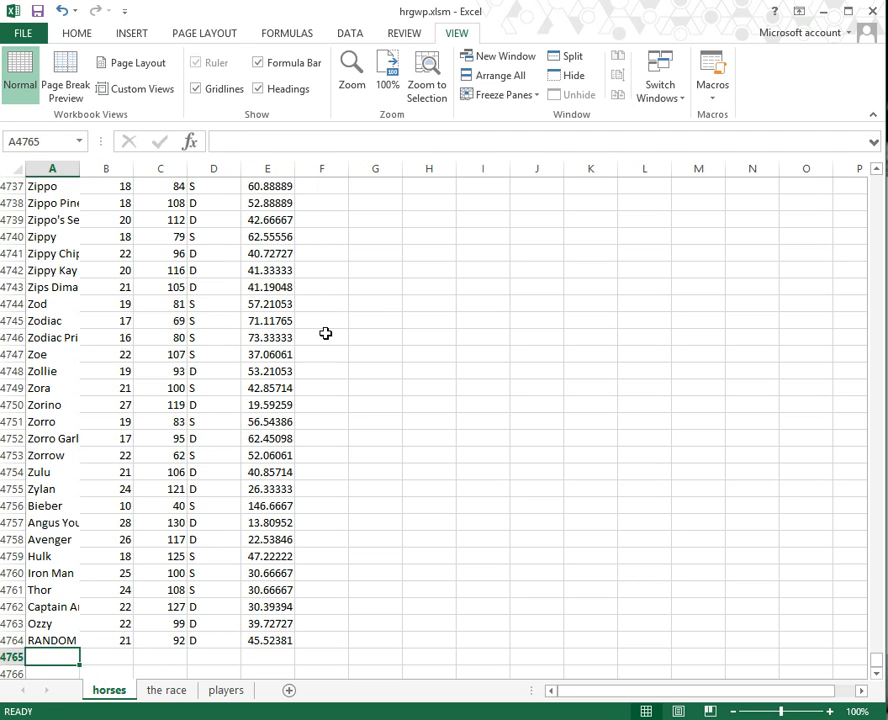
# Step: Enter TheHorse in row 4765 with speed 30 (corrected from 20), stamina 100 and strategy D
pyautogui.write('TheHorse')
pyautogui.press('Tab')
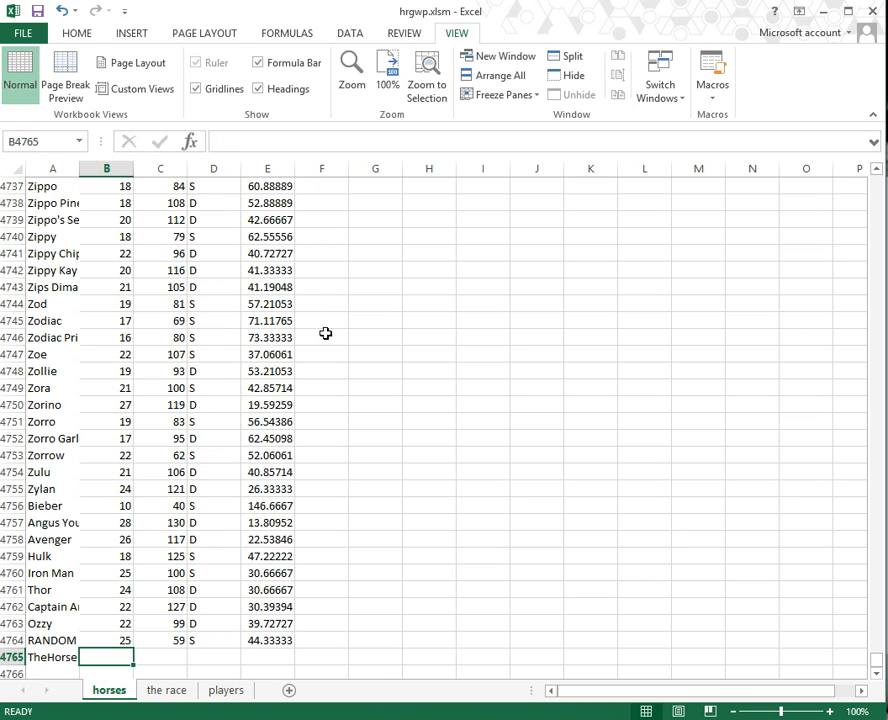
pyautogui.write('20')
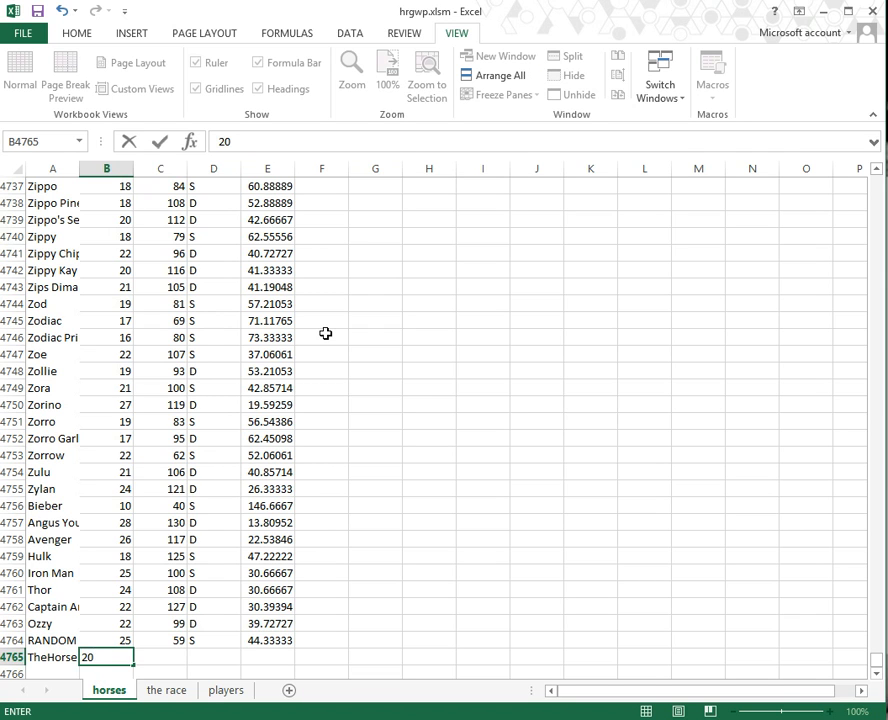
pyautogui.press('Tab')
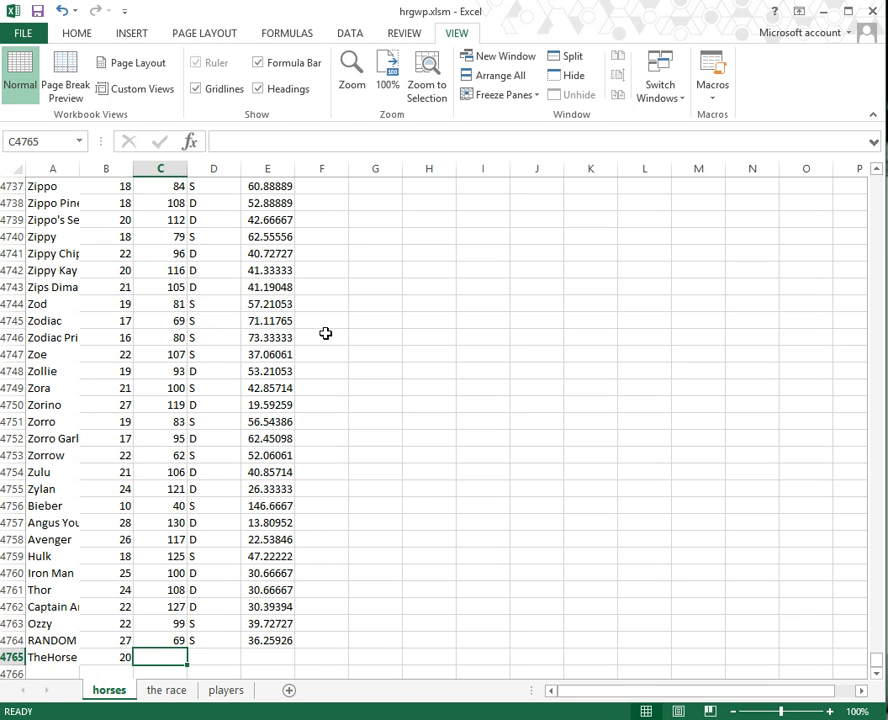
pyautogui.press('Left')
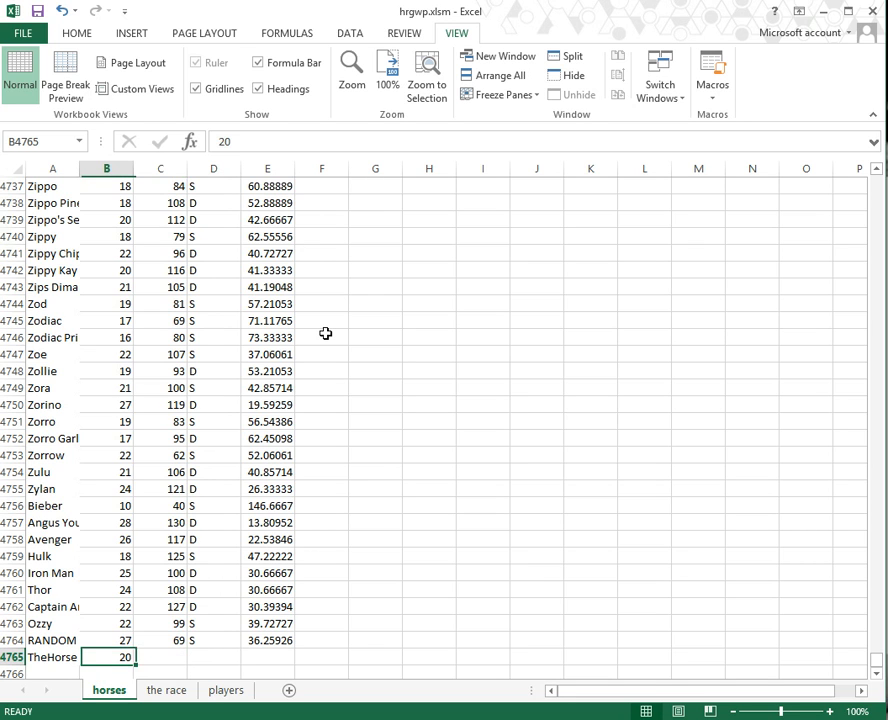
pyautogui.write('30')
pyautogui.press('Tab')
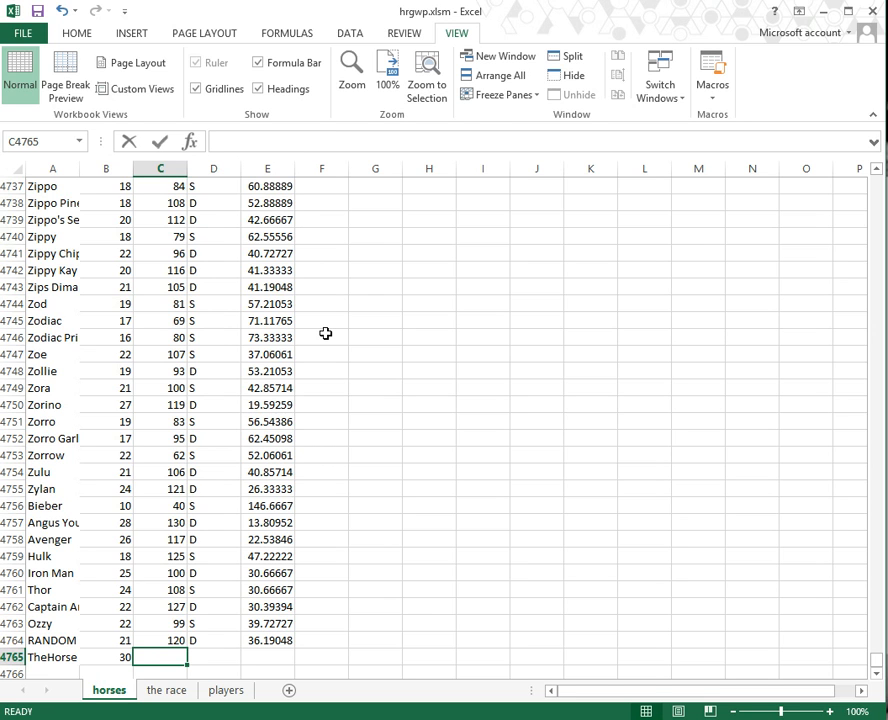
pyautogui.write('100')
pyautogui.press('Tab')
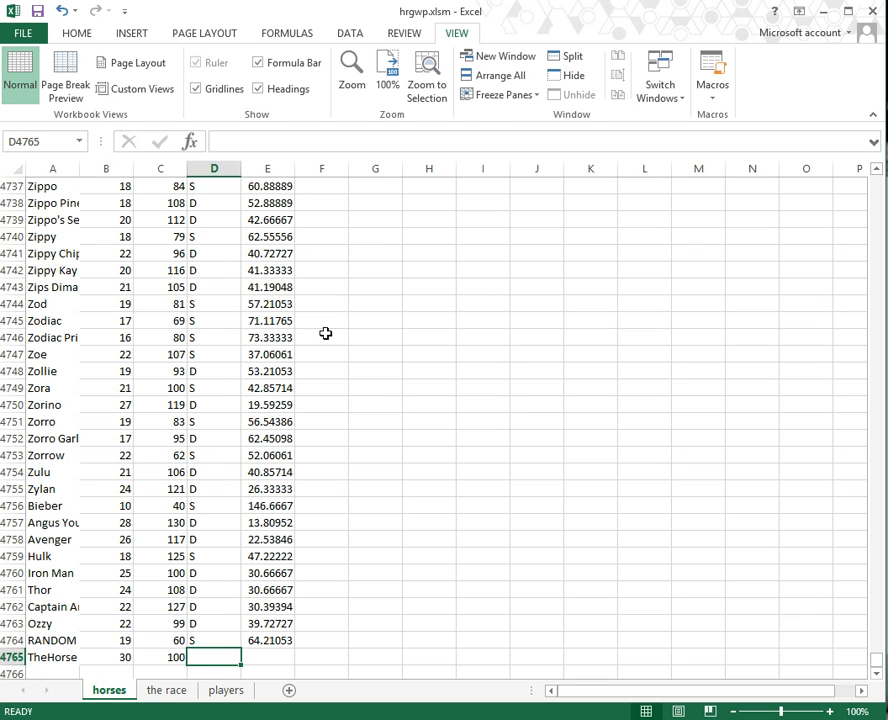
pyautogui.write('D')
pyautogui.press('Tab')
# Step: Copy the finish-time formula from E4764 into E4765, giving TheHorse a finish time of 20
pyautogui.press('Up')
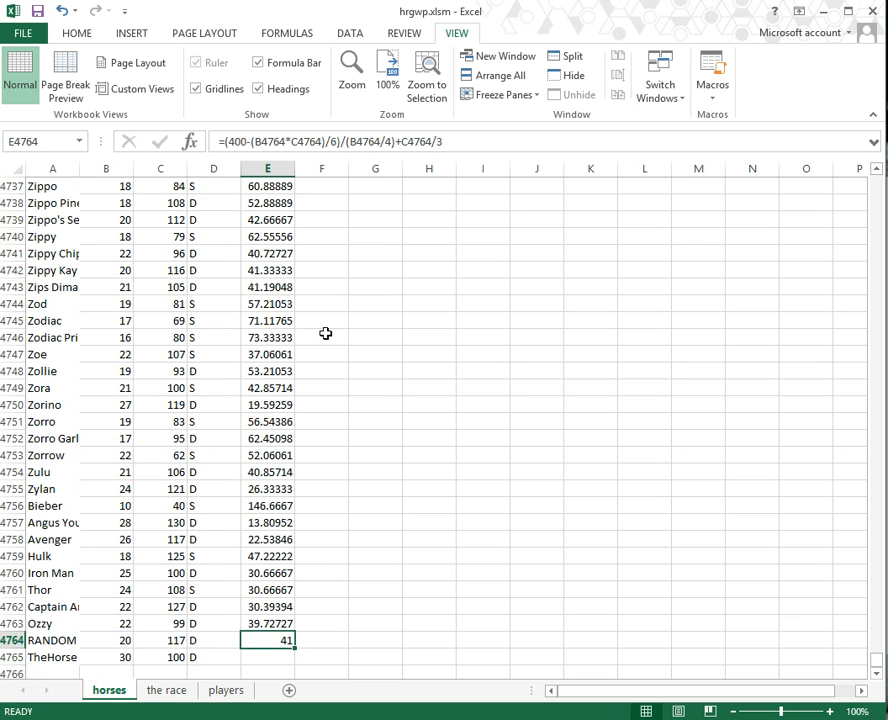
pyautogui.hotkey('ctrl', 'c')
pyautogui.press('Down')
pyautogui.hotkey('ctrl', 'v')
pyautogui.press('Right')
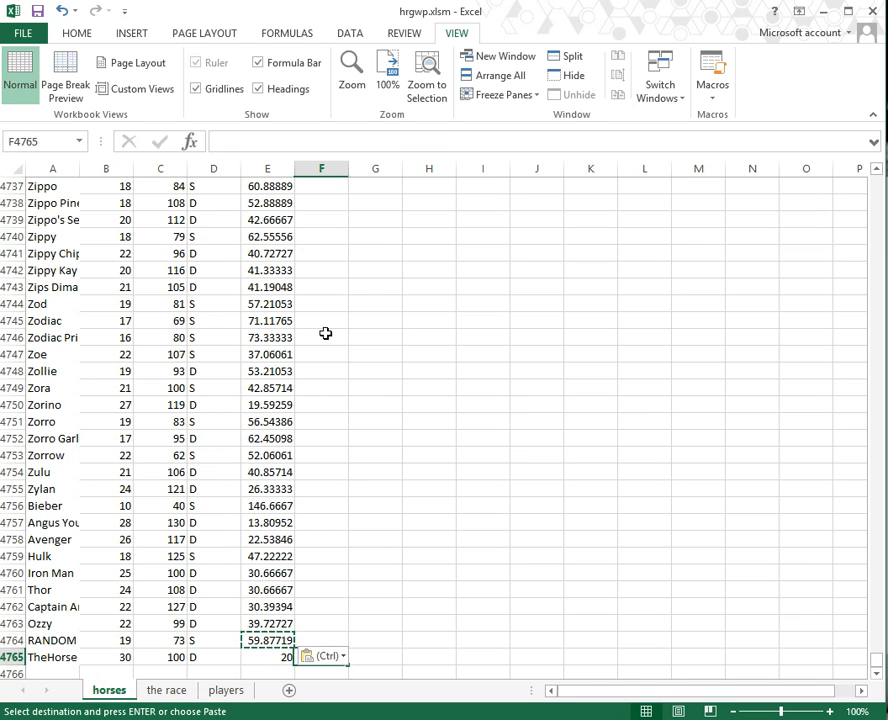
pyautogui.press('Escape')
pyautogui.press('Left')
pyautogui.press('Up')
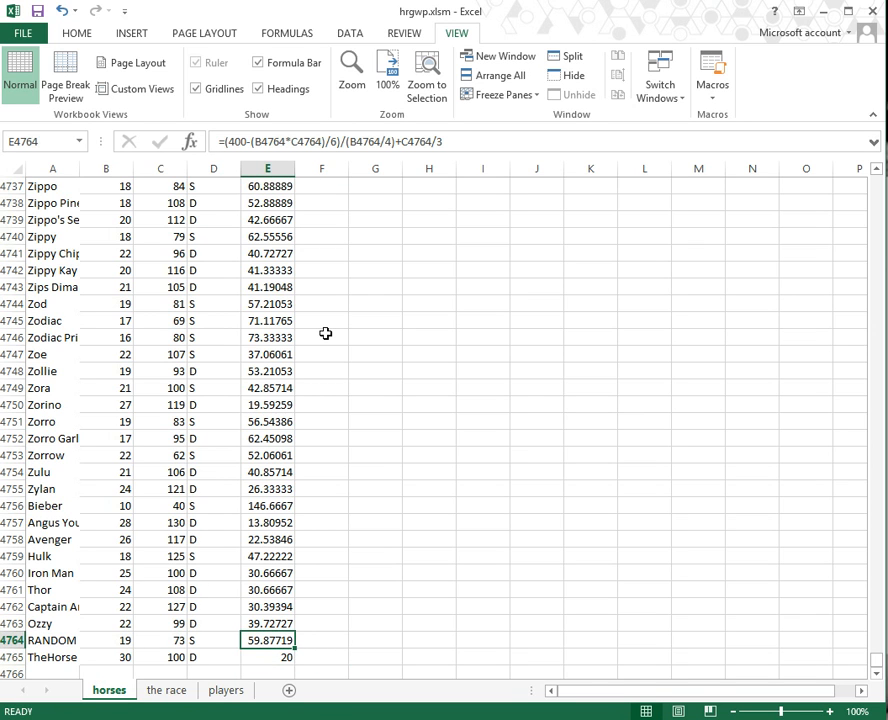
pyautogui.hotkey('ctrl', 'Up')
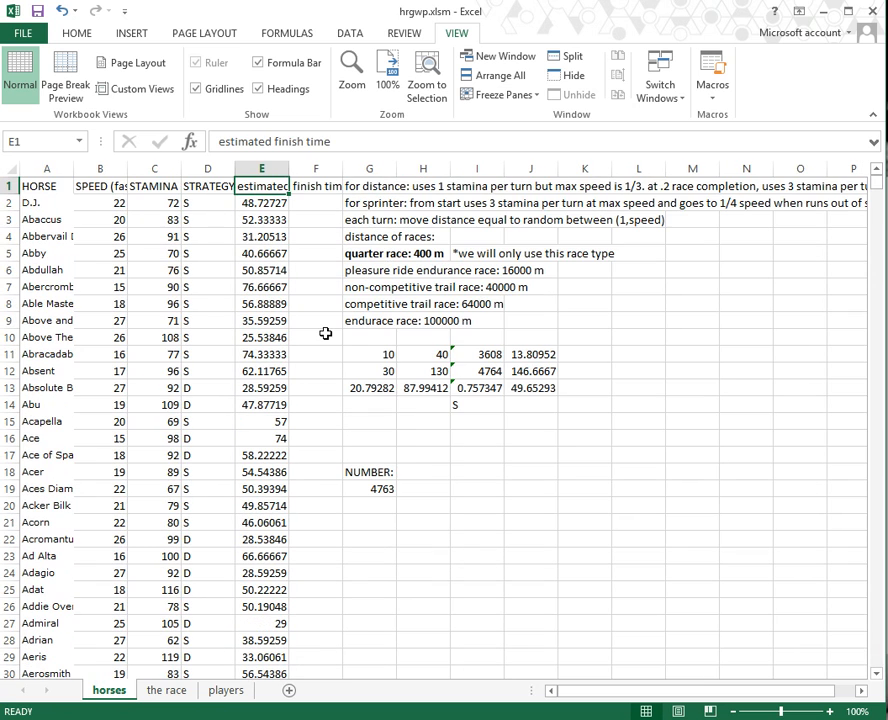
# Step: Replace the NUMBER value 4763 in G19 with =COUNTA(A:A)-1, which now shows 4764
pyautogui.hotkey('ctrl', 'Left')
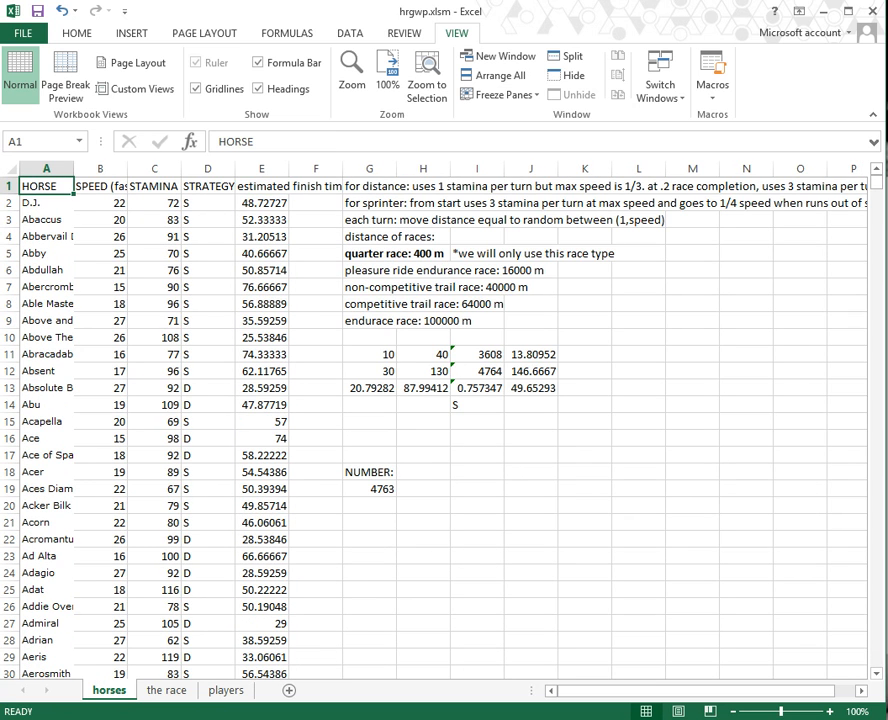
pyautogui.click(388, 487)
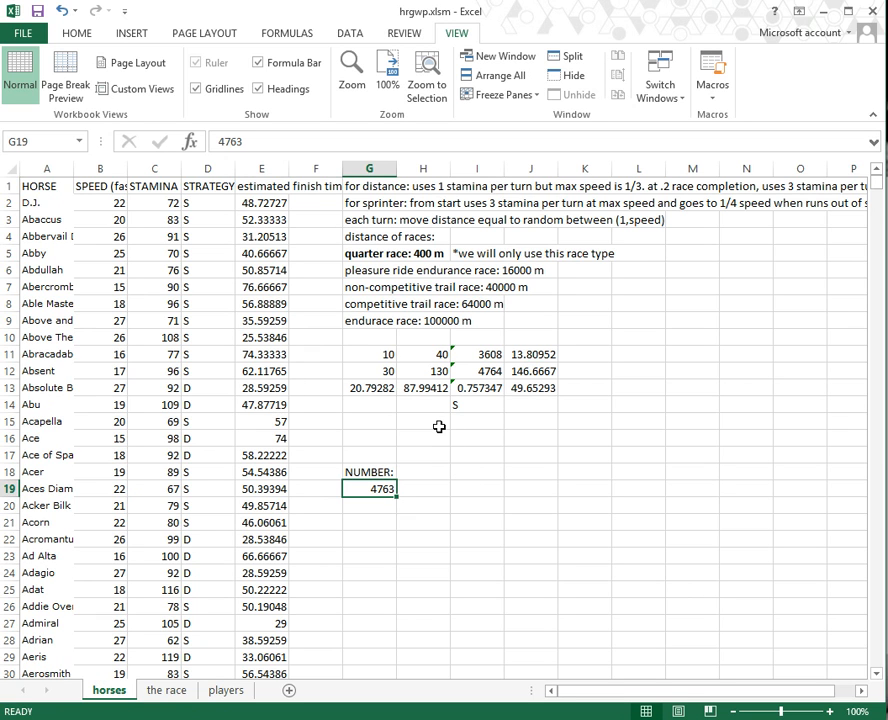
pyautogui.write('=counta')
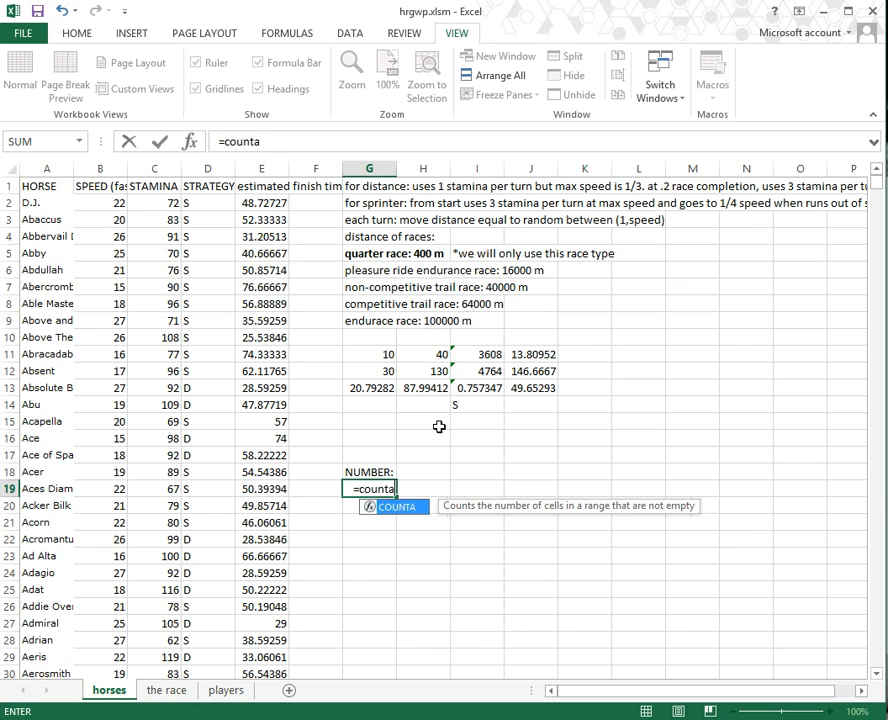
pyautogui.press('Tab')
pyautogui.write('A:A')
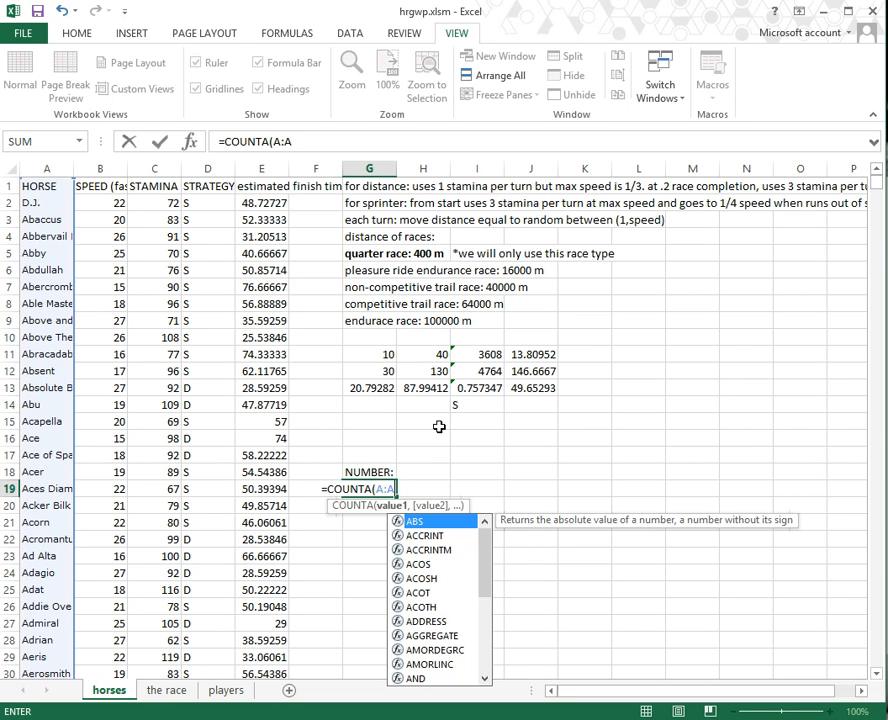
pyautogui.write(')-1')
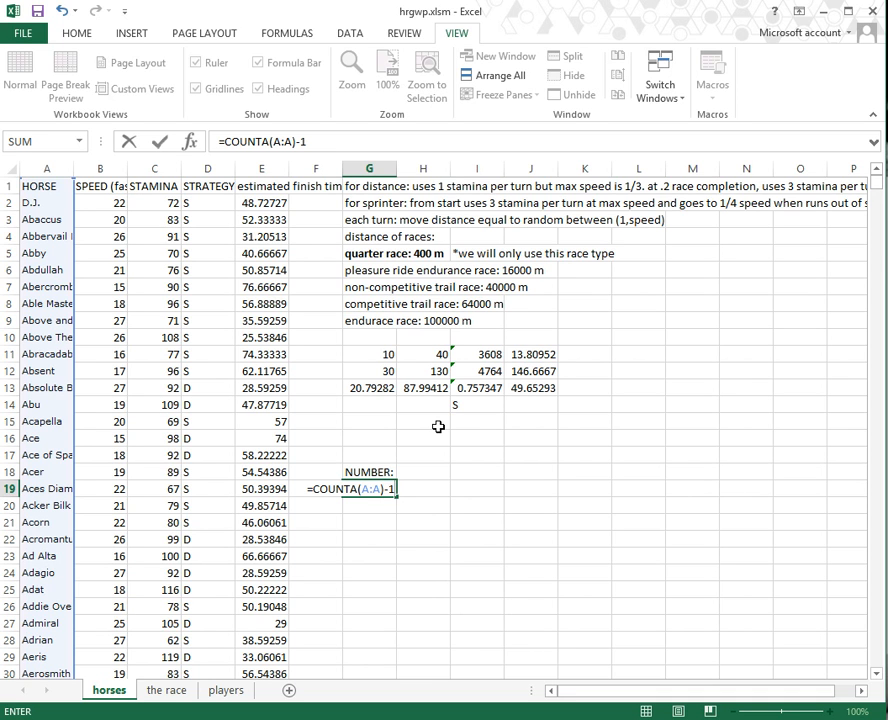
pyautogui.press('Return')
pyautogui.press('Up')
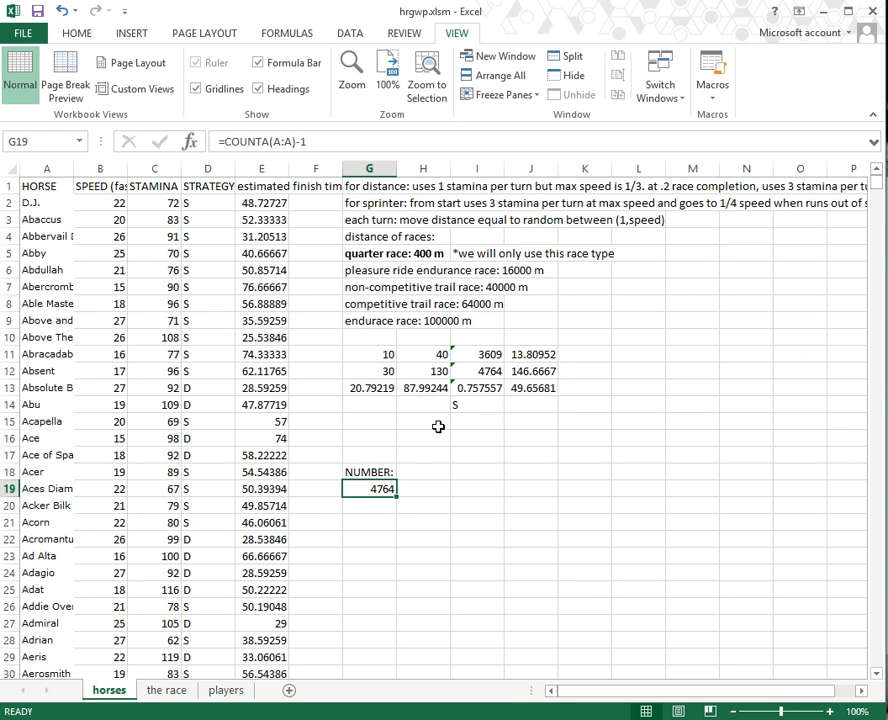
pyautogui.hotkey('ctrl', 'Home')
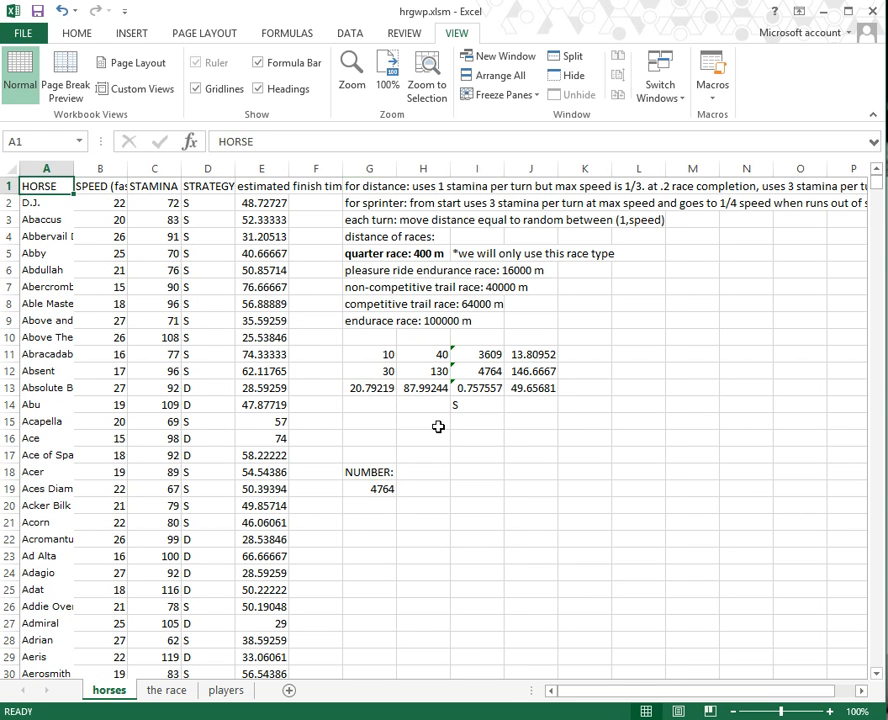
# Step: Cut and paste the RANDOM and TheHorse rows at the end of the horses list
pyautogui.hotkey('ctrl', 'Down')
pyautogui.press('Up')
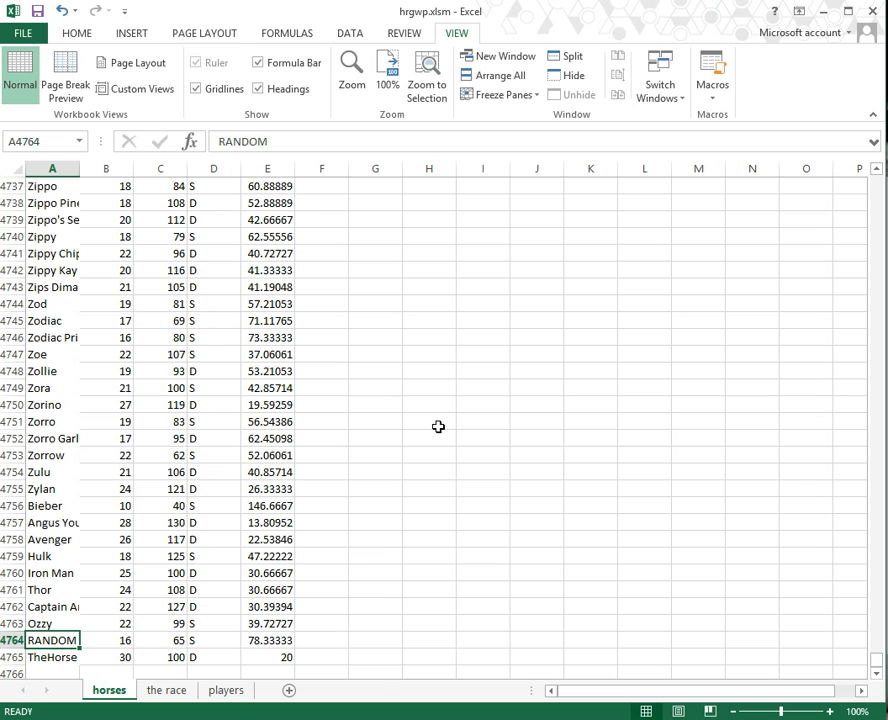
pyautogui.hotkey('shift', 'Right')
pyautogui.hotkey('shift', 'Right')
pyautogui.hotkey('shift', 'Right')
pyautogui.hotkey('shift', 'Right')
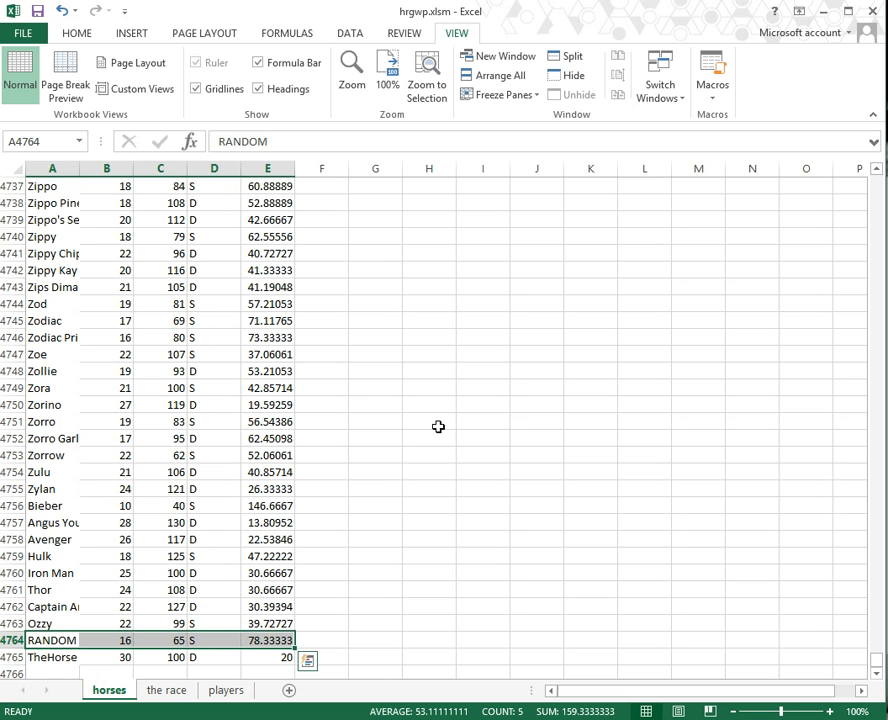
pyautogui.hotkey('ctrl', 'x')
pyautogui.press('Down')
pyautogui.press('Down')
pyautogui.hotkey('ctrl', 'v')
pyautogui.hotkey('shift', 'Up')
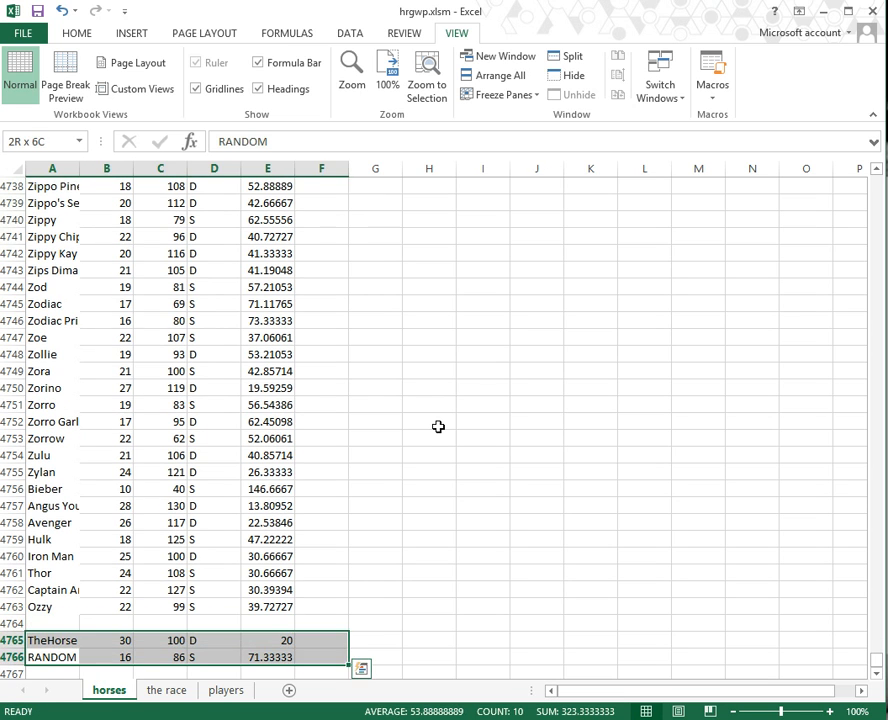
pyautogui.hotkey('ctrl', 'c')
pyautogui.press('Up')
pyautogui.press('Up')
pyautogui.press('Return')
pyautogui.press('Up')
pyautogui.press('Up')
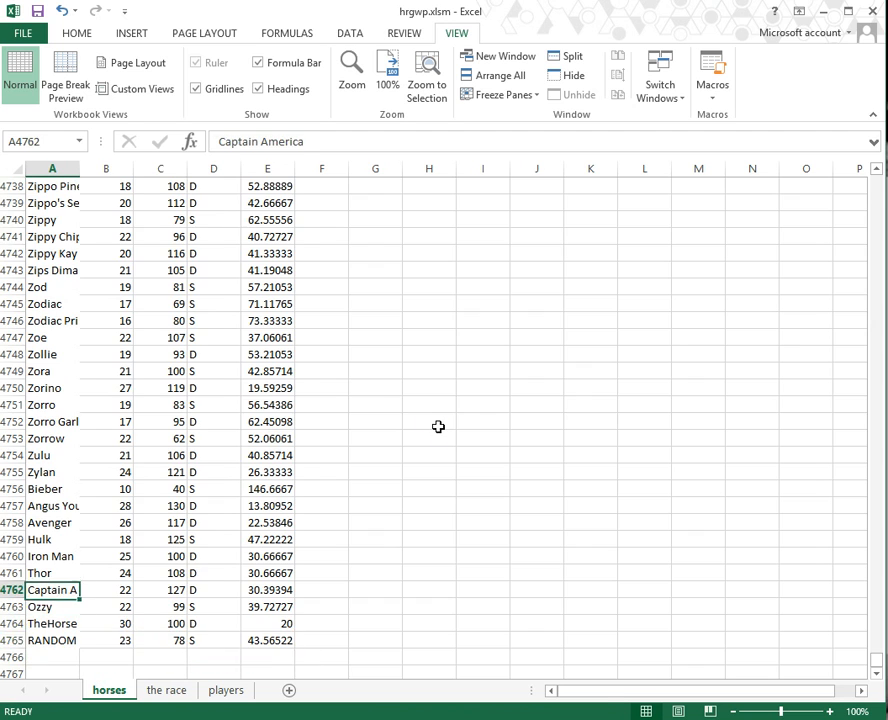
pyautogui.hotkey('ctrl', 'Home')
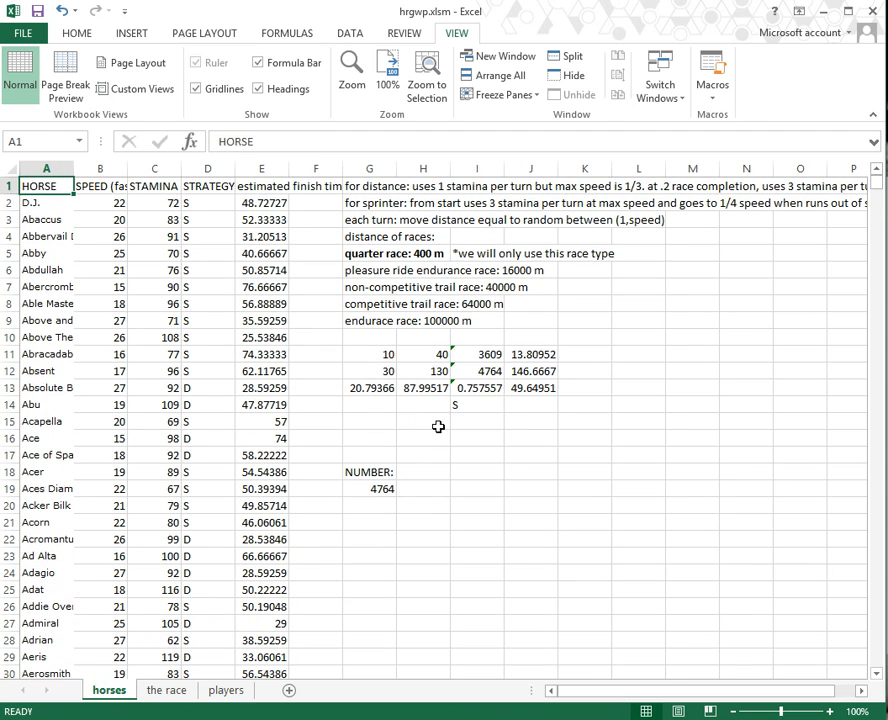
# Step: Insert empty cells above the RANDOM row in A4765:E4765, shifting cells down
pyautogui.hotkey('ctrl', 'Down')
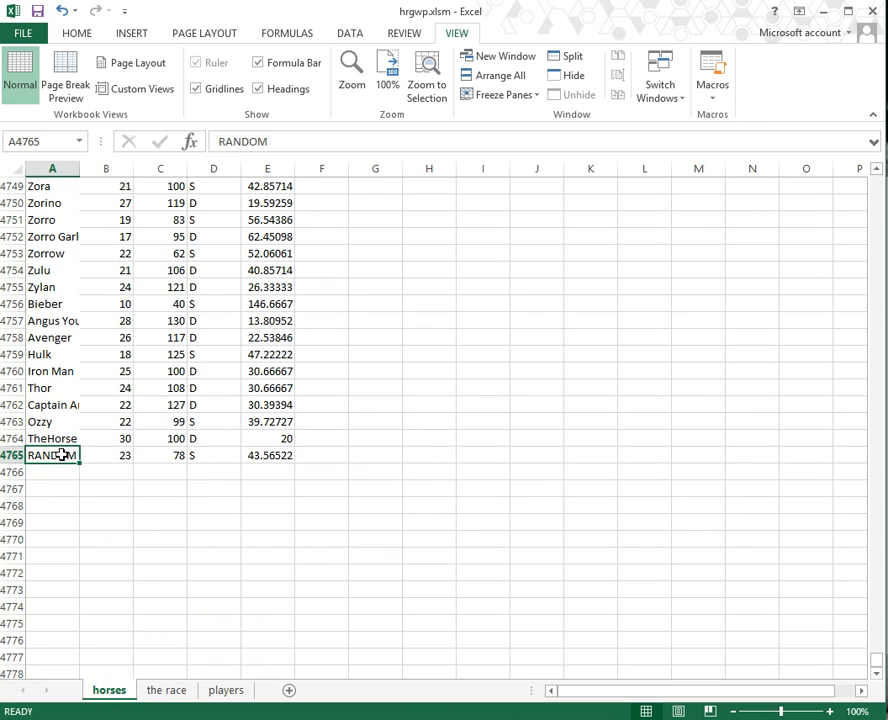
pyautogui.moveTo(62, 455); pyautogui.dragTo(260, 458)
pyautogui.rightClick(262, 459)
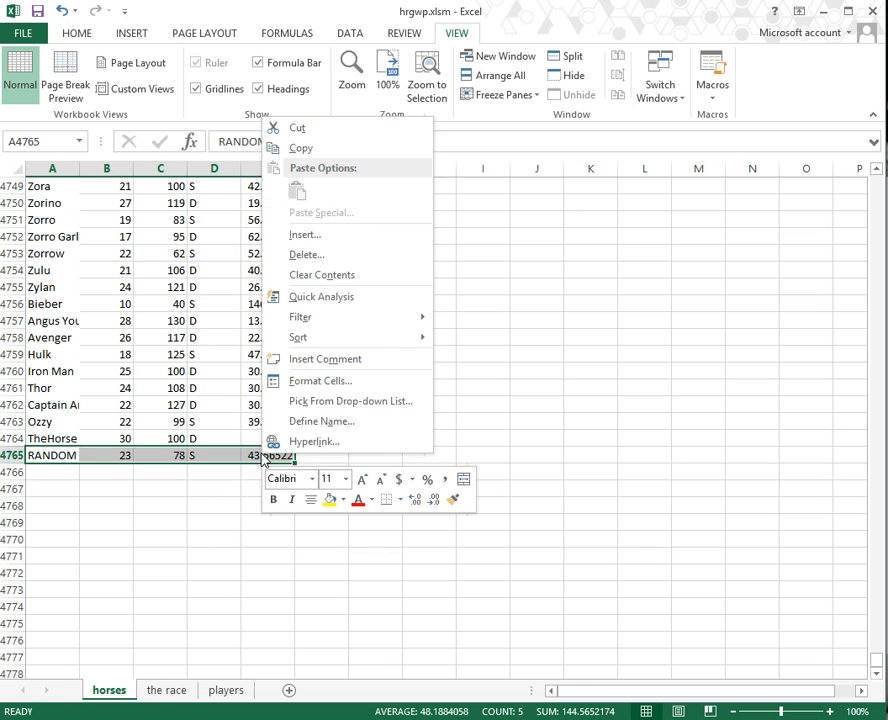
pyautogui.click(314, 237)
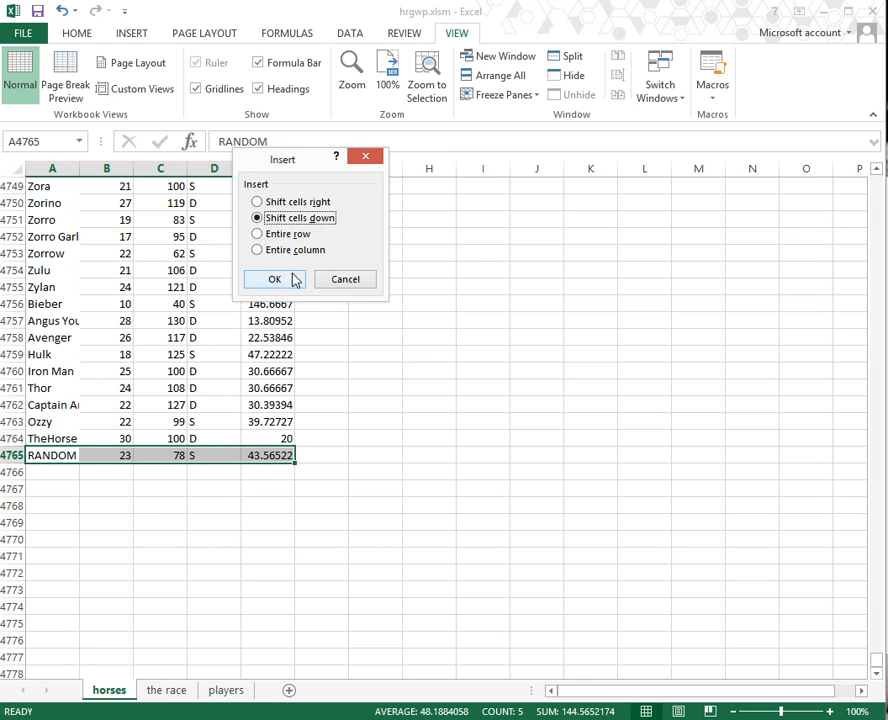
pyautogui.click(294, 280)
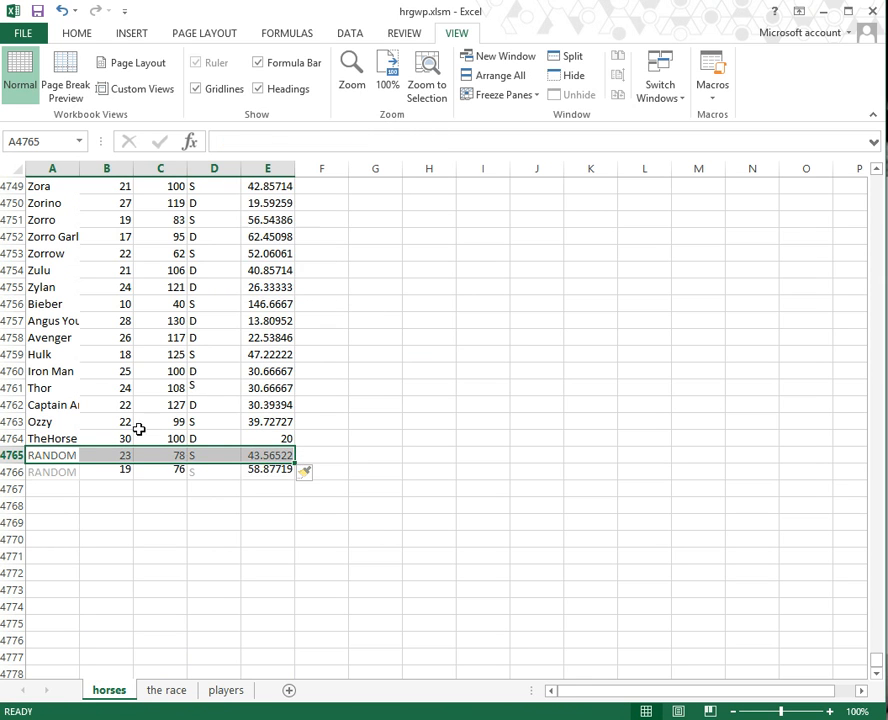
pyautogui.click(57, 455)
# Step: Enter OtherHorse with speed 20, stamina 5 and strategy S in the new row
pyautogui.write('Th')
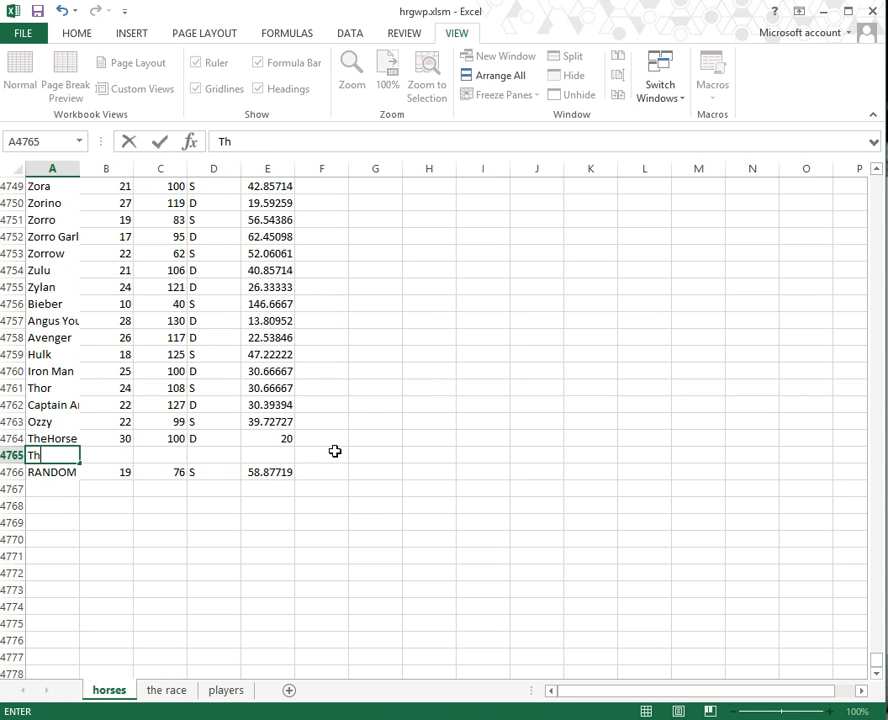
pyautogui.write('OtherHorse')
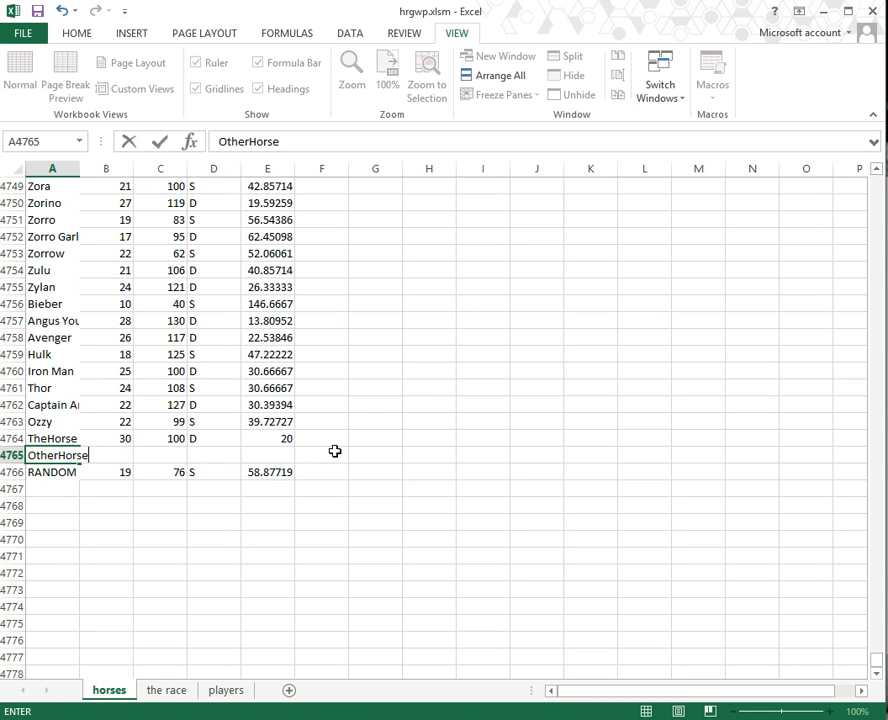
pyautogui.press('Tab')
pyautogui.write('20')
pyautogui.press('Tab')
pyautogui.write('5')
pyautogui.press('Tab')
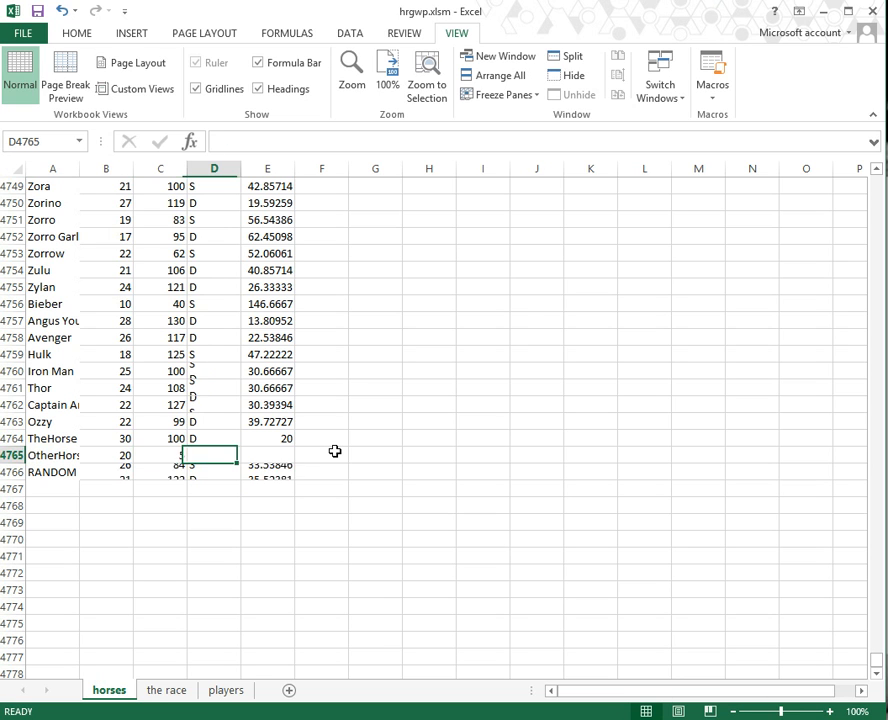
pyautogui.write('S')
pyautogui.press('Tab')
# Step: Copy the finish-time formula from E4766 into E4765 for OtherHorse
pyautogui.press('Down')
pyautogui.hotkey('ctrl', 'c')
pyautogui.press('Up')
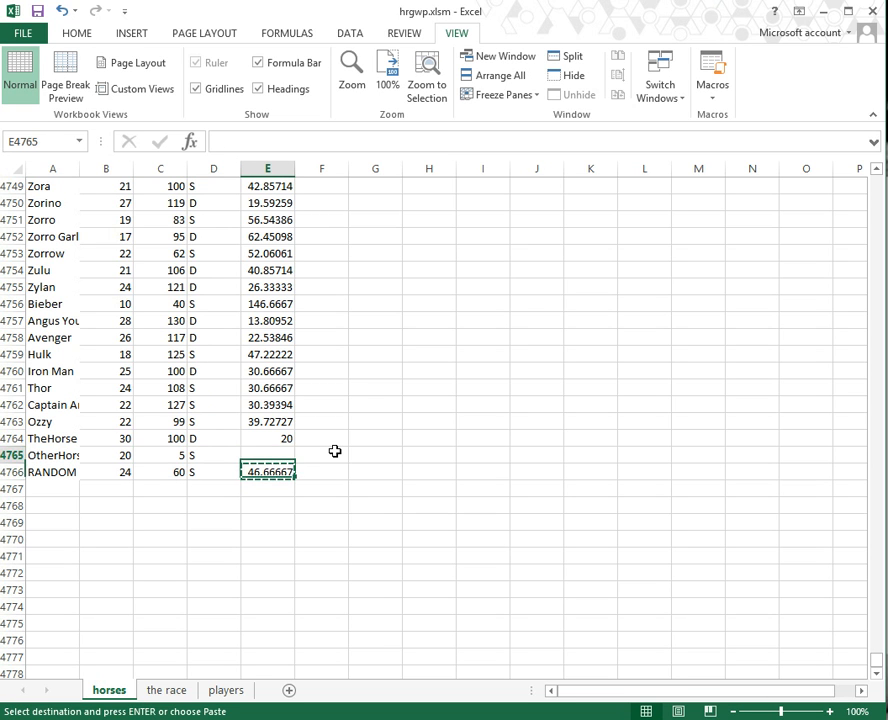
pyautogui.hotkey('ctrl', 'v')
pyautogui.press('Up')
pyautogui.press('Escape')
pyautogui.hotkey('ctrl', 'Up')
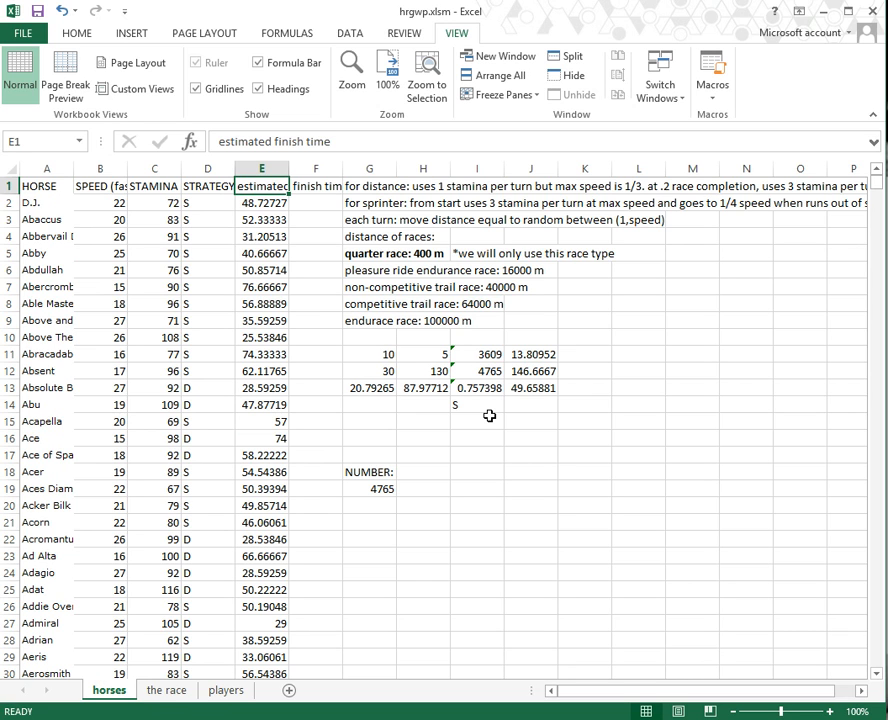
# Step: Browse the horse data, selecting the first horse rows and their speed values
pyautogui.press('Down')
pyautogui.press('Down')
pyautogui.press('Down')
pyautogui.press('Down')
pyautogui.press('Down')
pyautogui.press('Down')
pyautogui.press('Down')
pyautogui.press('Down')
pyautogui.press('Down')
pyautogui.press('Down')
pyautogui.press('Down')
pyautogui.press('Down')
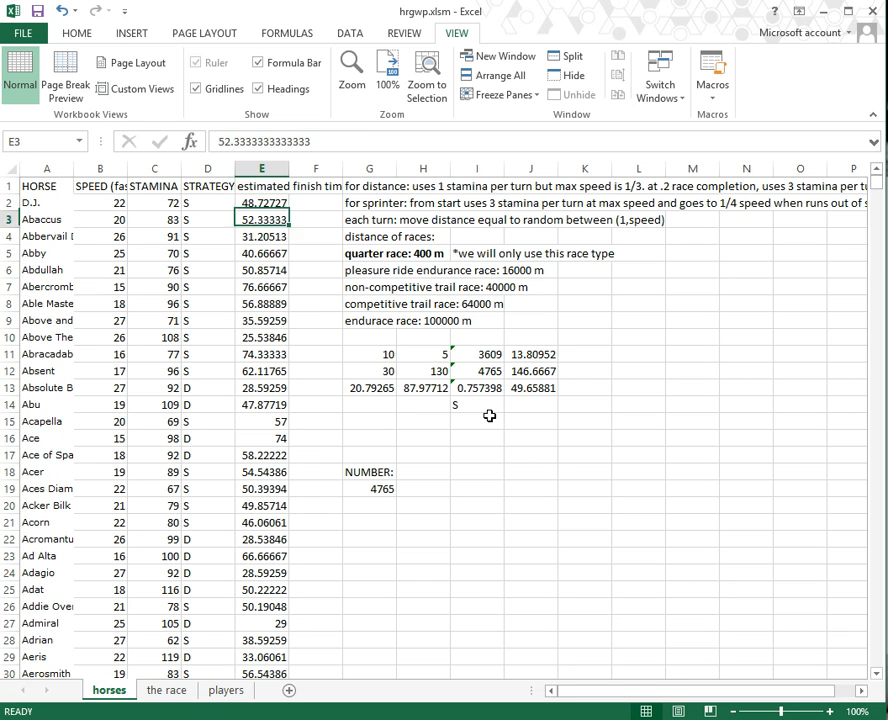
pyautogui.press('Left')
pyautogui.press('Left')
pyautogui.press('Left')
pyautogui.press('Left')
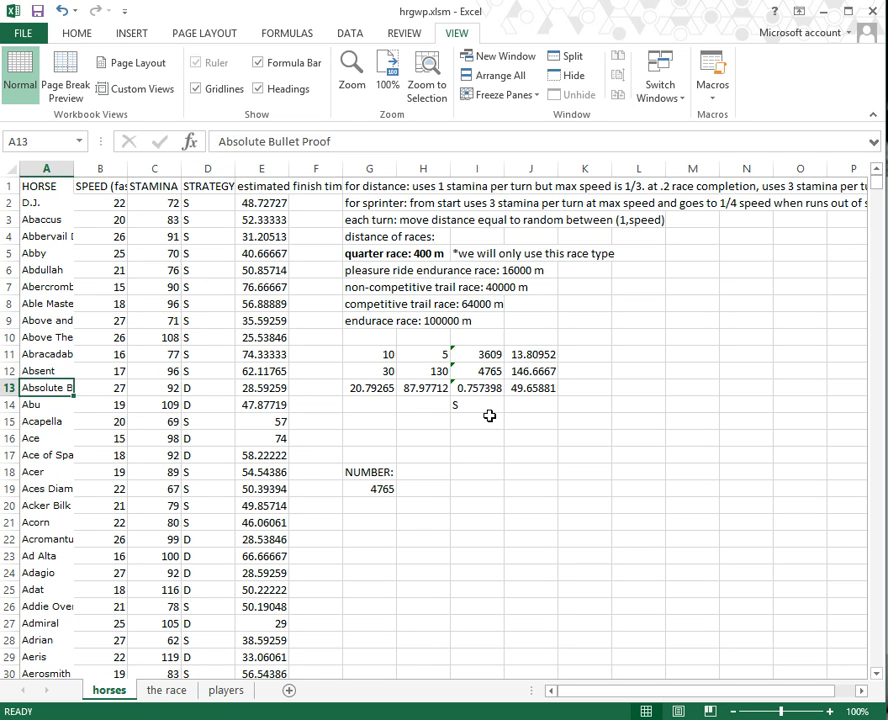
pyautogui.press('Down')
pyautogui.press('Down')
pyautogui.press('Down')
pyautogui.press('Down')
pyautogui.press('Down')
pyautogui.press('Down')
pyautogui.press('Down')
pyautogui.press('Down')
pyautogui.press('Down')
pyautogui.press('Down')
pyautogui.press('Down')
pyautogui.press('Down')
pyautogui.press('Down')
pyautogui.press('Down')
pyautogui.press('Down')
pyautogui.press('Down')
pyautogui.press('Down')
pyautogui.press('Down')
pyautogui.press('Down')
pyautogui.hotkey('ctrl', 'Home')
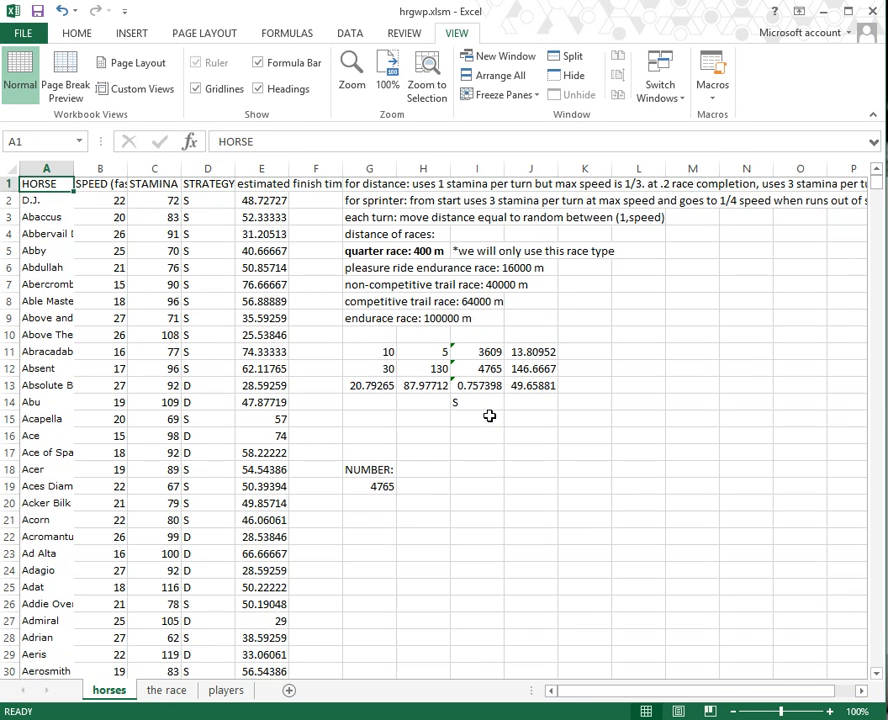
pyautogui.press('Down')
pyautogui.hotkey('shift', 'Down')
pyautogui.hotkey('shift', 'Right')
pyautogui.hotkey('ctrl', 'Home')
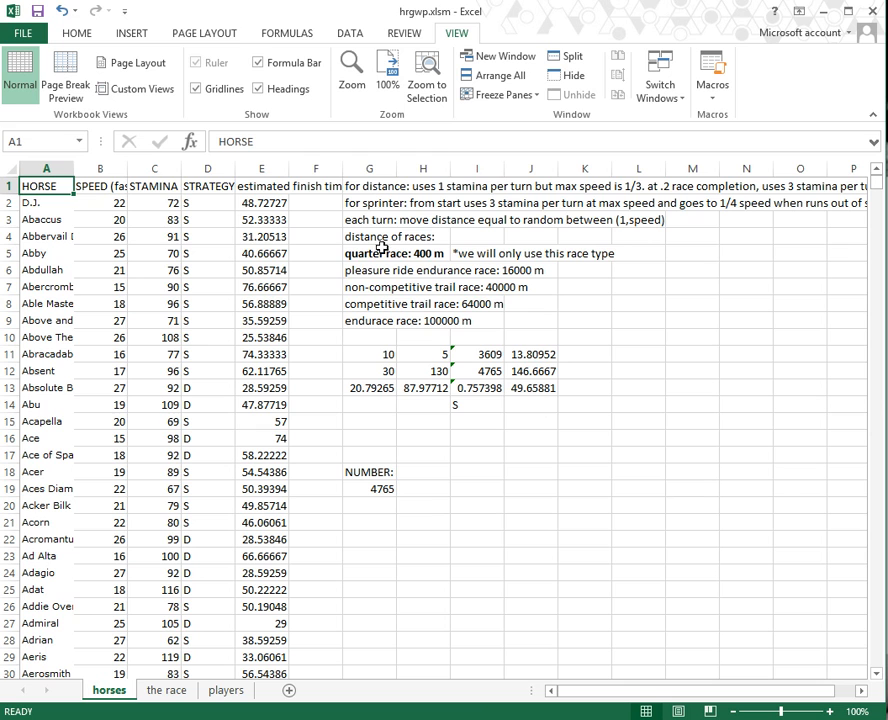
# Step: Select strategy cells D2:D3 and rule notes G1:G2, then go to the race sheet
pyautogui.moveTo(186, 204); pyautogui.dragTo(210, 220)
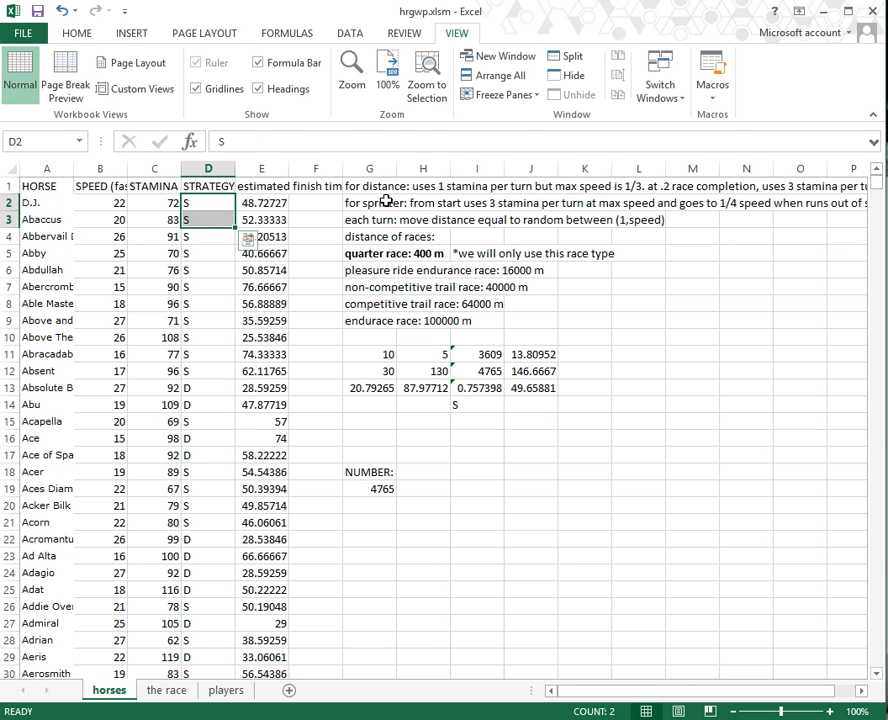
pyautogui.moveTo(385, 201); pyautogui.dragTo(372, 186)
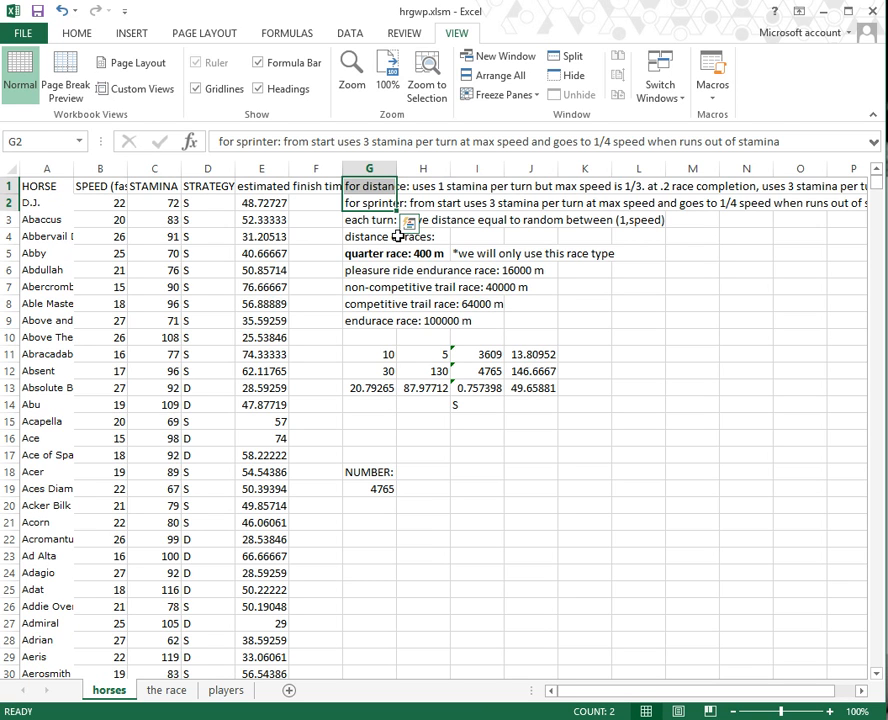
pyautogui.hotkey('ctrl', 'Home')
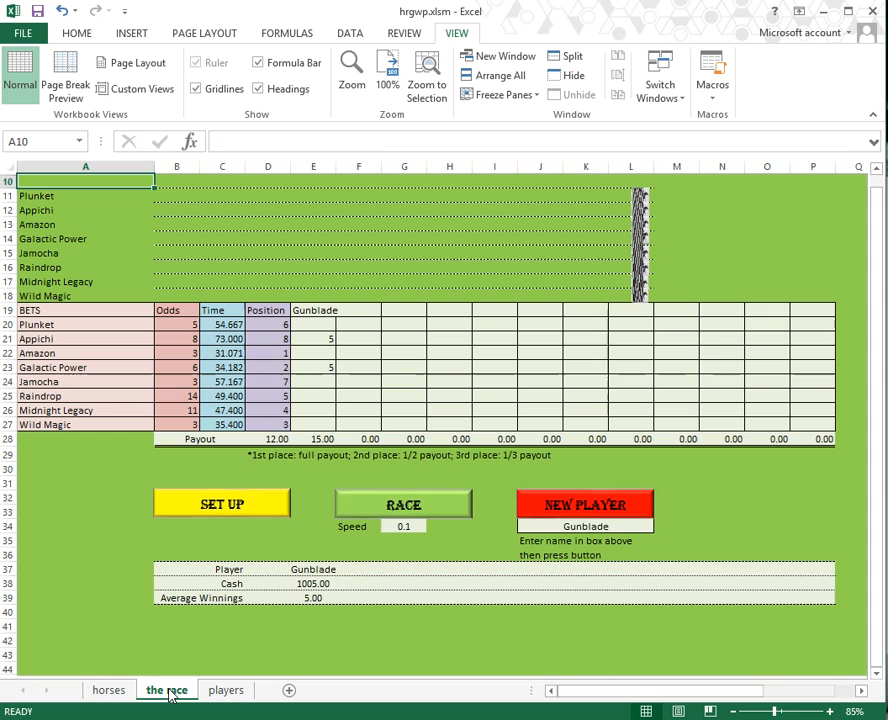
pyautogui.click(170, 692)
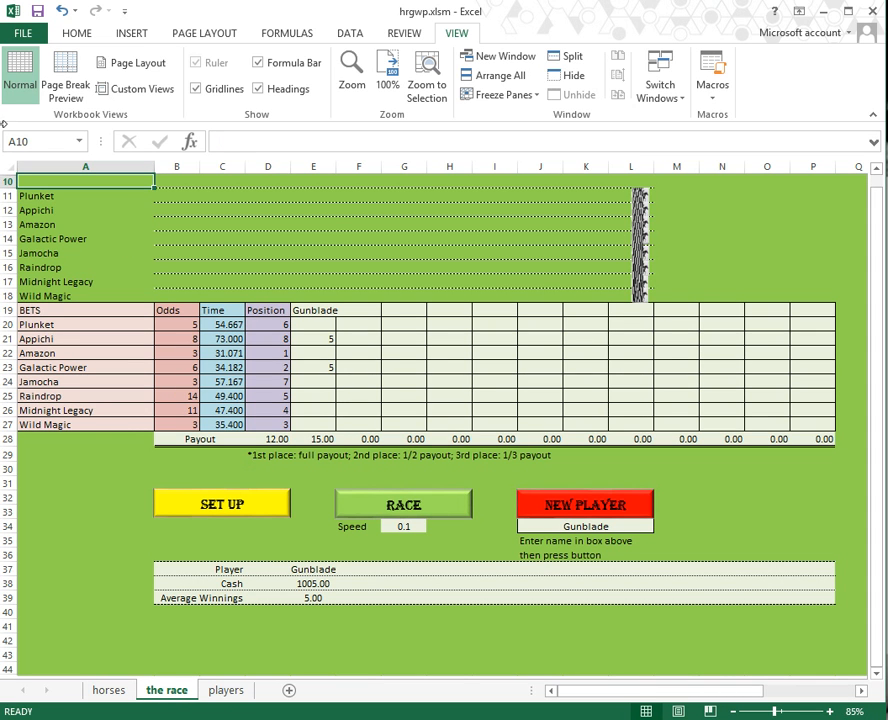
# Step: Unprotect the race sheet from the Review tab by entering the sheet password
pyautogui.click(8, 181)
pyautogui.rightClick(60, 181)
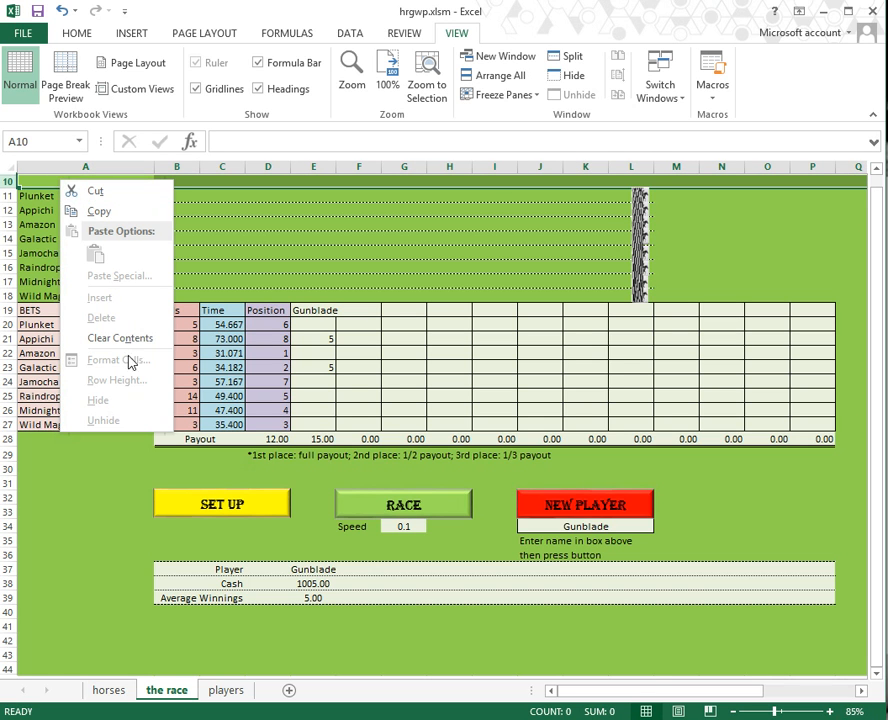
pyautogui.click(350, 33)
pyautogui.click(404, 33)
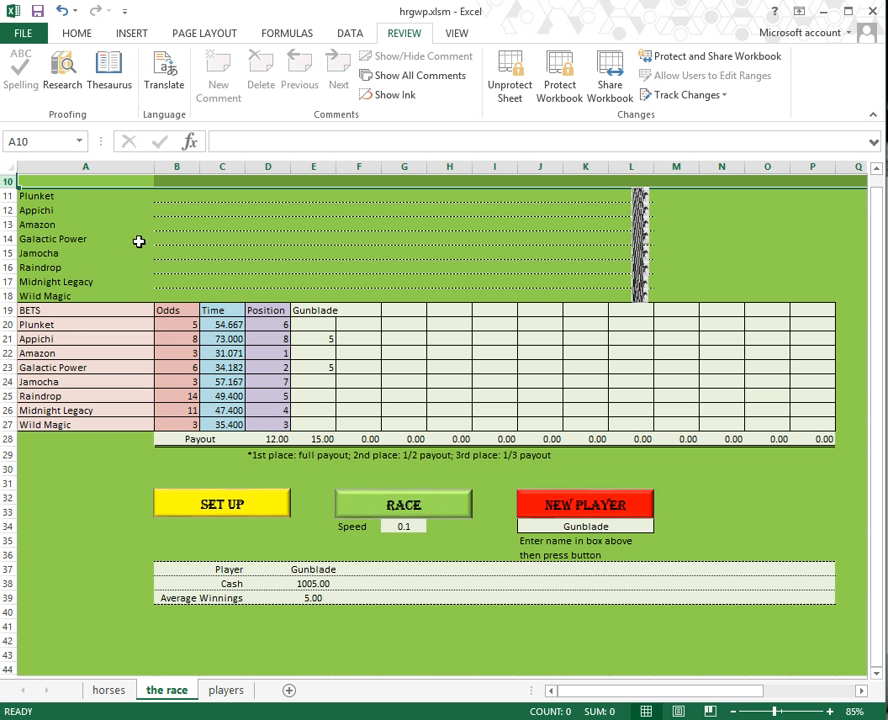
pyautogui.click(510, 85)
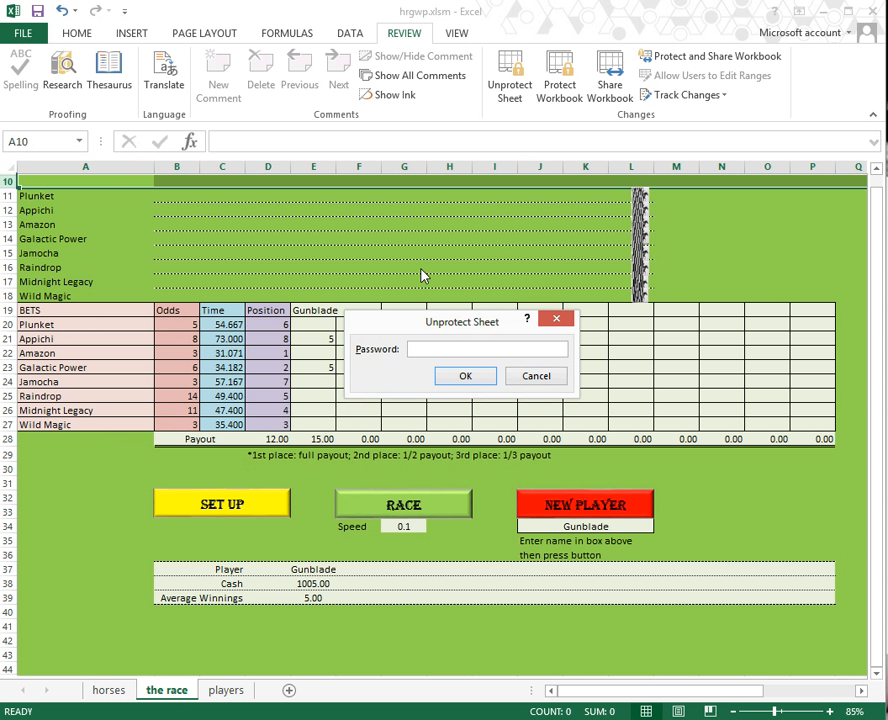
pyautogui.write('abc')
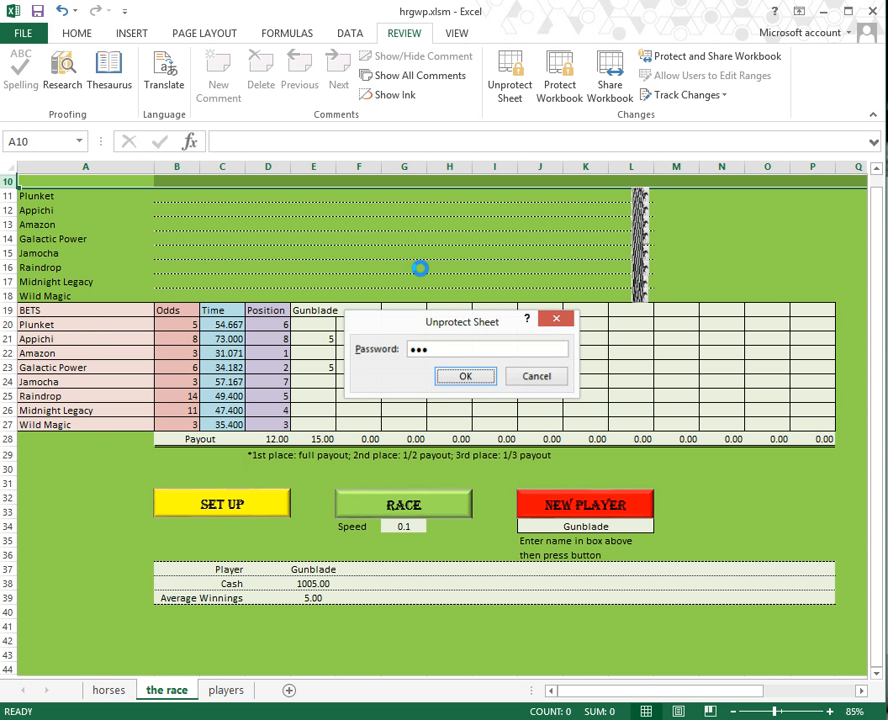
pyautogui.press('Return')
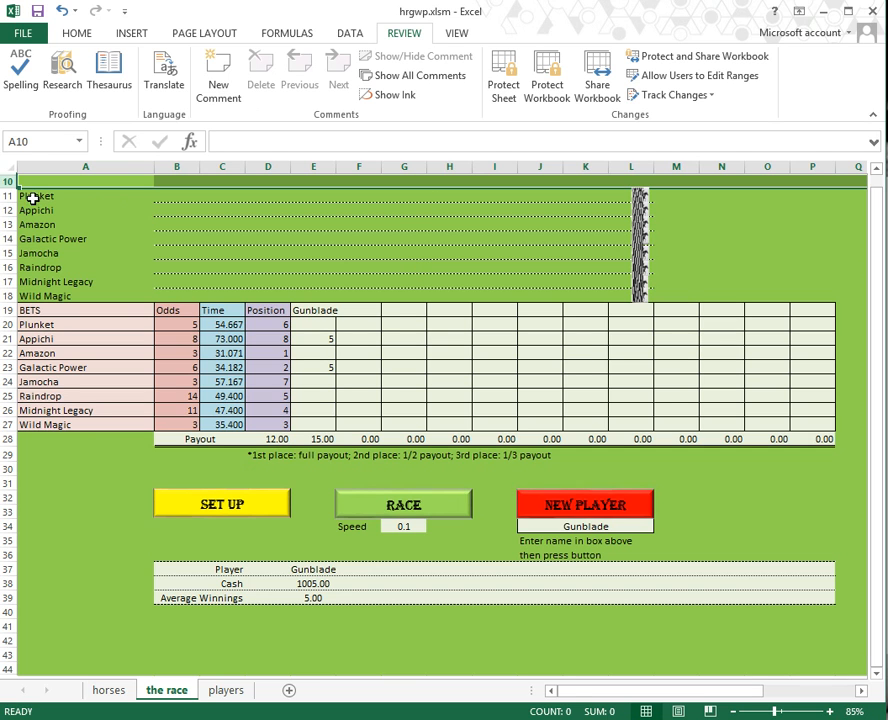
pyautogui.rightClick(17, 181)
pyautogui.click(110, 426)
pyautogui.click(7, 183)
pyautogui.rightClick(36, 182)
pyautogui.click(101, 425)
pyautogui.hotkey('ctrl', 'Home')
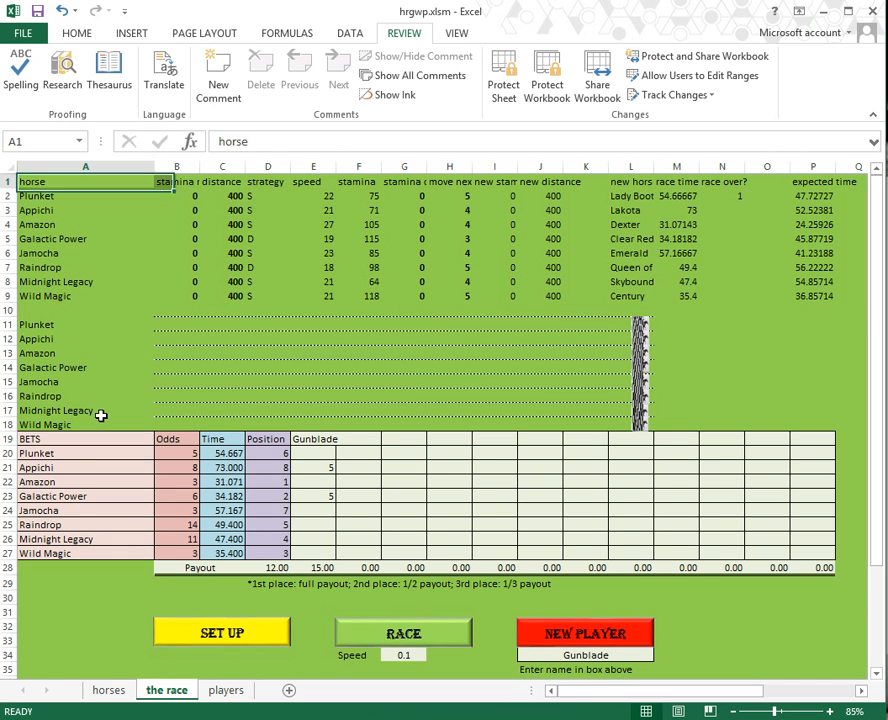
pyautogui.click(201, 199)
pyautogui.press('Right')
pyautogui.press('Right')
pyautogui.press('Right')
pyautogui.press('Right')
pyautogui.press('Right')
pyautogui.press('Right')
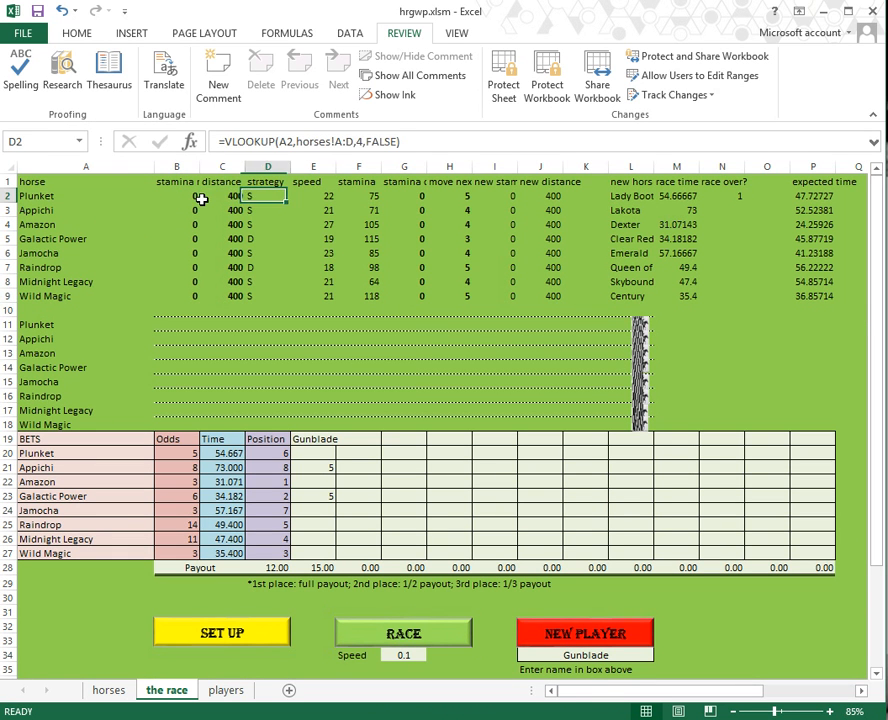
pyautogui.press('Right')
pyautogui.press('Right')
pyautogui.press('Right')
pyautogui.press('Right')
pyautogui.press('Right')
pyautogui.press('Right')
pyautogui.press('Right')
pyautogui.press('Right')
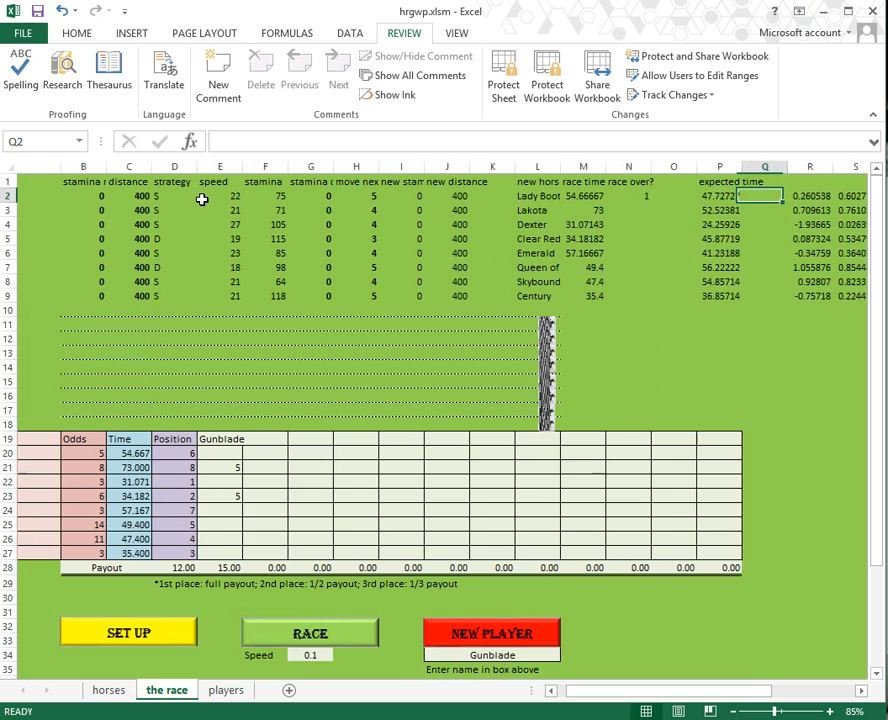
pyautogui.press('Left')
pyautogui.press('Right')
pyautogui.press('Right')
pyautogui.press('Right')
pyautogui.press('Right')
pyautogui.press('Right')
pyautogui.press('Right')
pyautogui.press('Right')
pyautogui.press('Right')
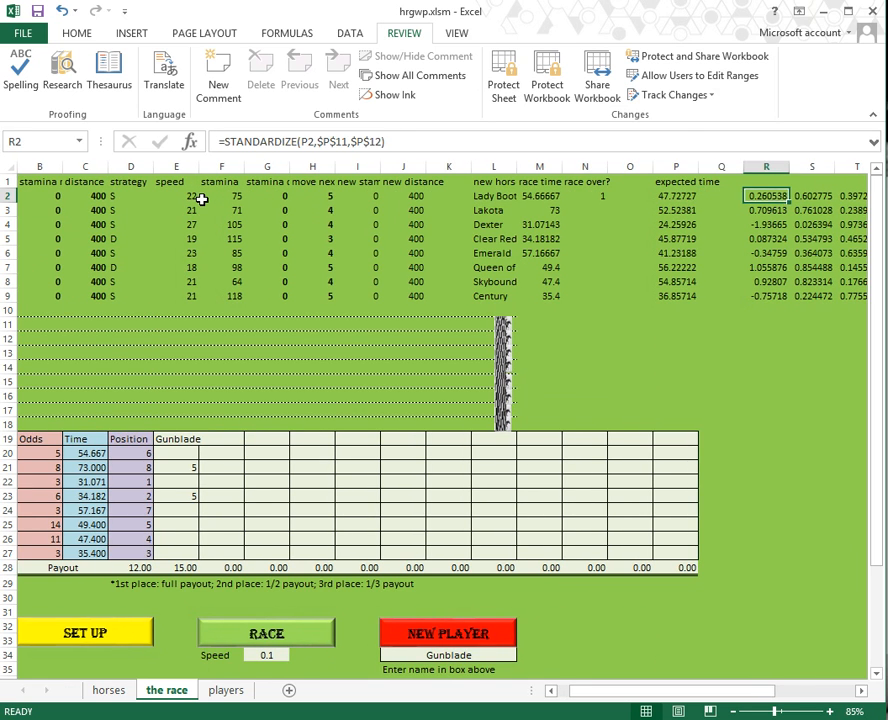
pyautogui.press('Right')
pyautogui.press('Right')
pyautogui.press('Left')
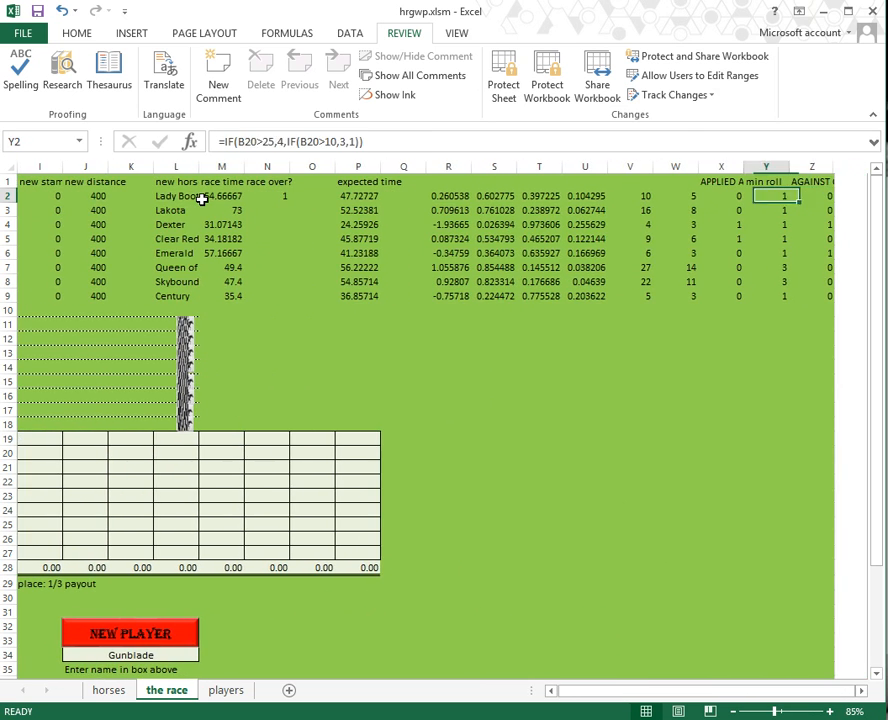
pyautogui.press('Left')
pyautogui.press('Left')
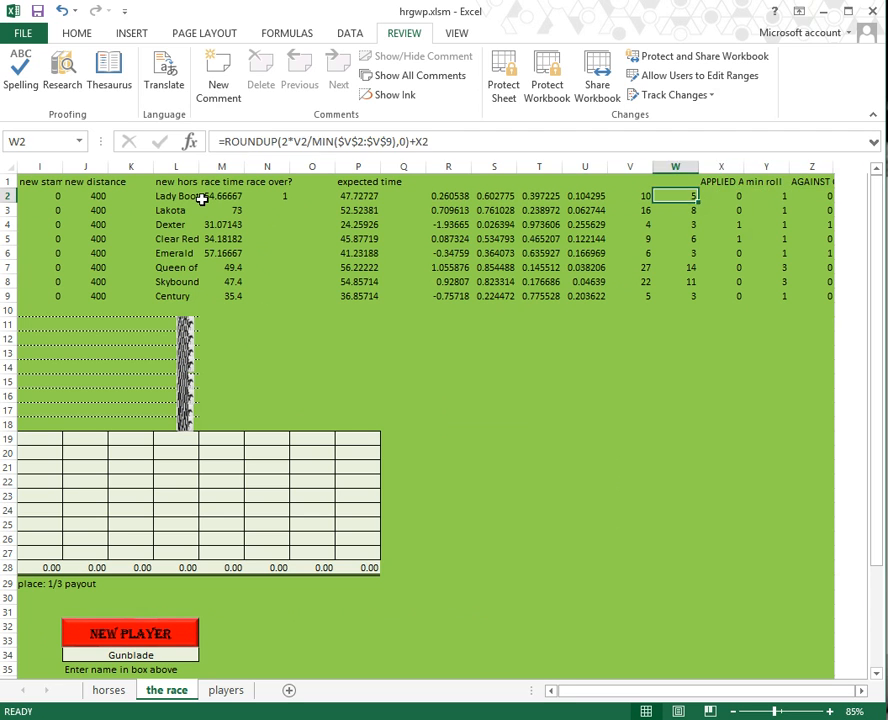
pyautogui.press('Right')
pyautogui.press('Right')
pyautogui.press('Right')
pyautogui.press('Left')
pyautogui.press('Left')
pyautogui.press('Left')
pyautogui.press('Left')
pyautogui.press('Left')
pyautogui.press('Left')
pyautogui.press('Left')
pyautogui.press('Left')
pyautogui.press('Left')
pyautogui.press('Left')
pyautogui.press('Left')
pyautogui.press('Left')
pyautogui.press('Left')
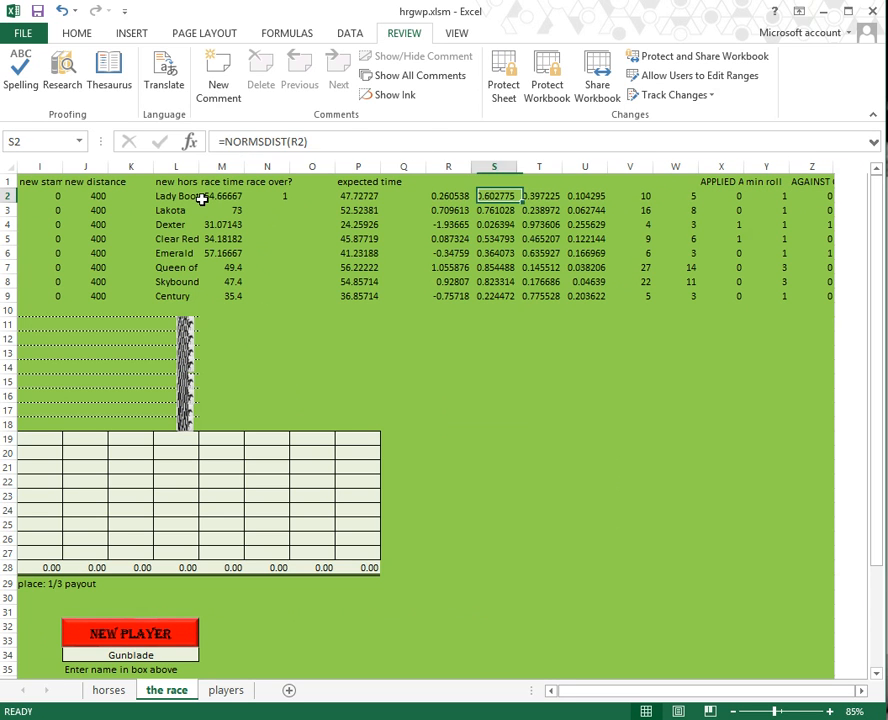
pyautogui.press('Left')
pyautogui.press('Left')
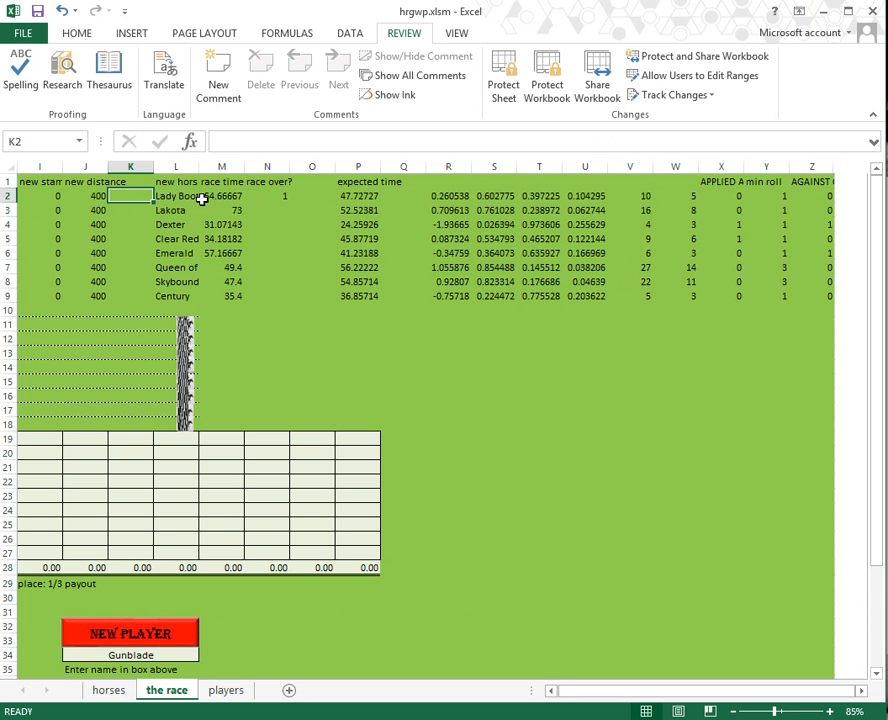
pyautogui.press('Left')
pyautogui.press('Left')
pyautogui.press('Home')
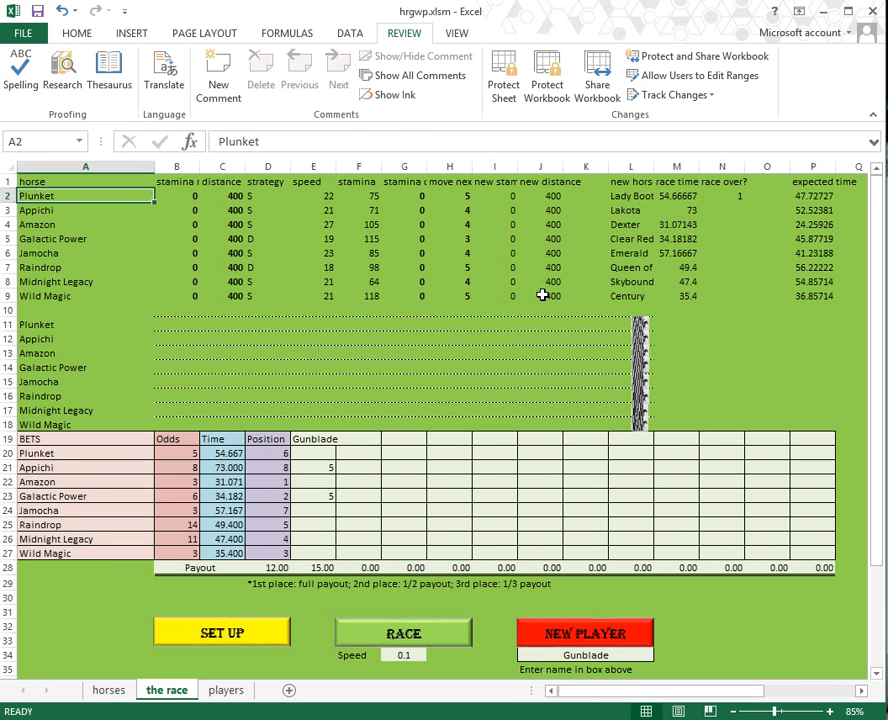
pyautogui.click(615, 196)
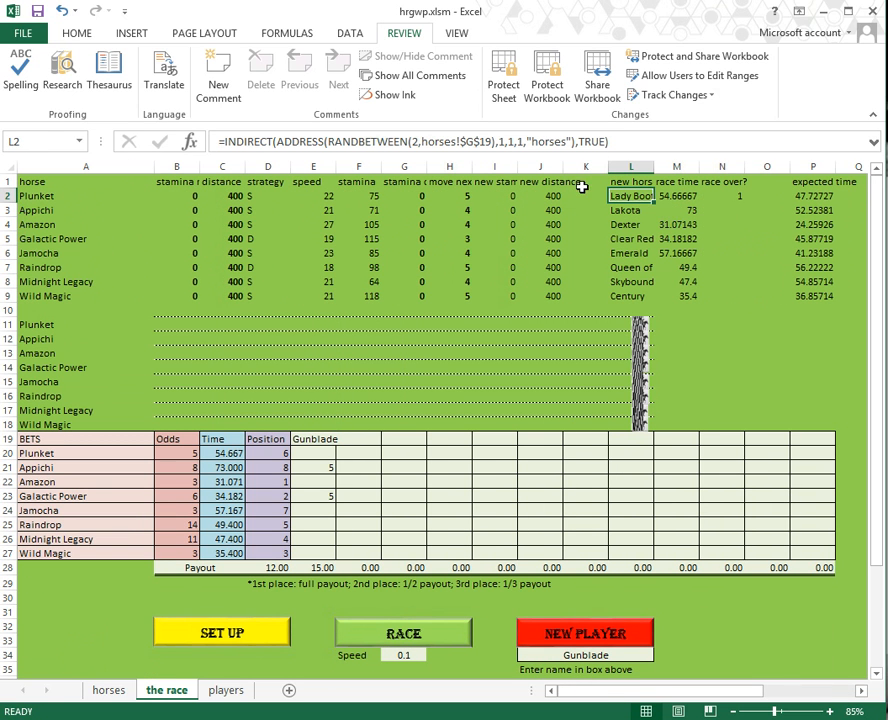
pyautogui.moveTo(677, 197); pyautogui.dragTo(685, 296)
pyautogui.click(676, 180)
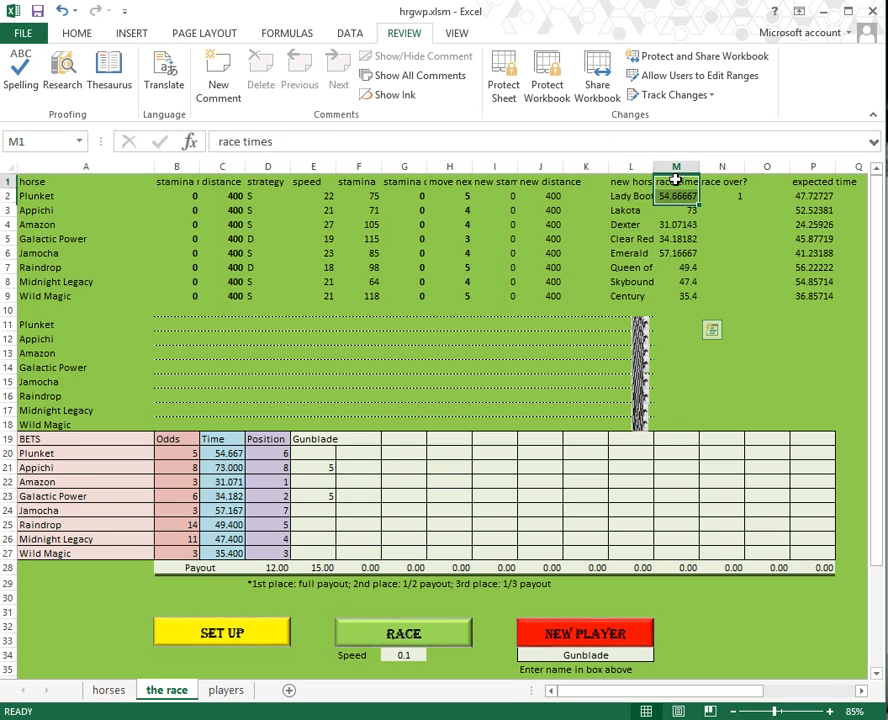
pyautogui.moveTo(677, 196); pyautogui.dragTo(678, 296)
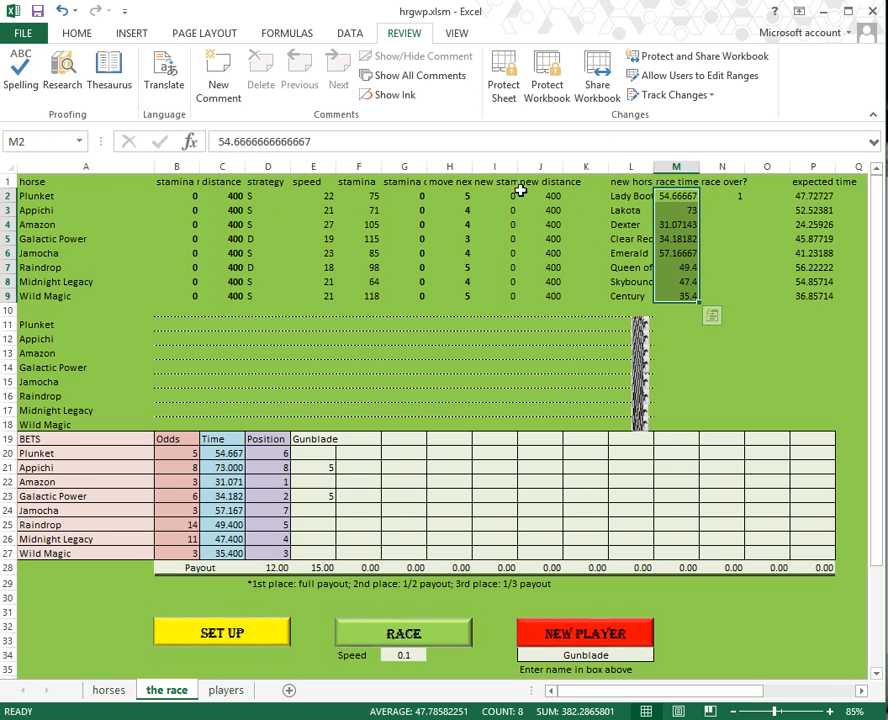
pyautogui.click(100, 181)
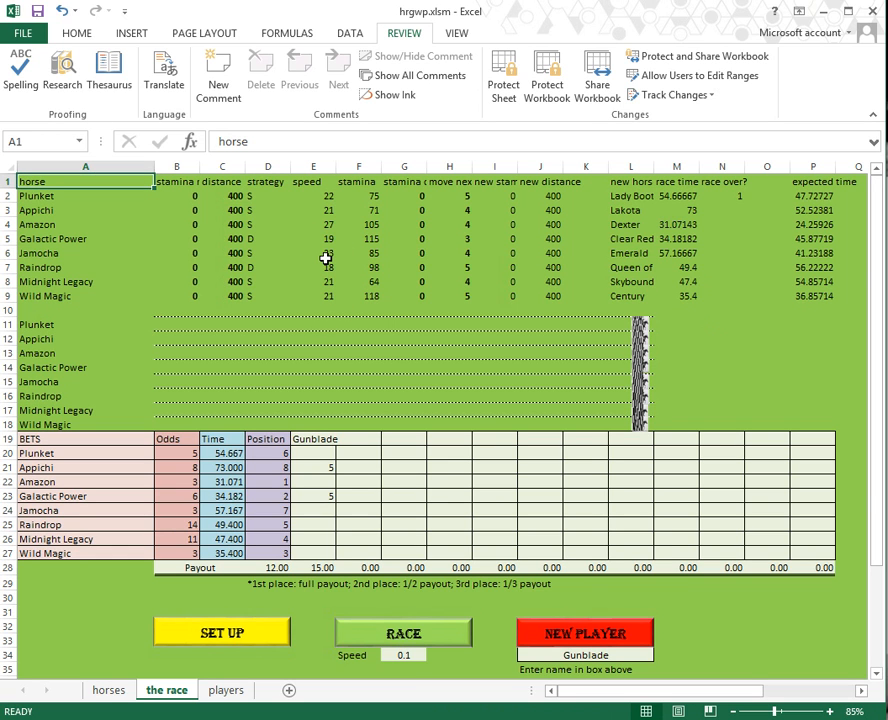
# Step: Open Module1 in the VBA editor with Alt+F11, select the Pause macro, and shrink the window
pyautogui.hotkey('alt', 'F11')
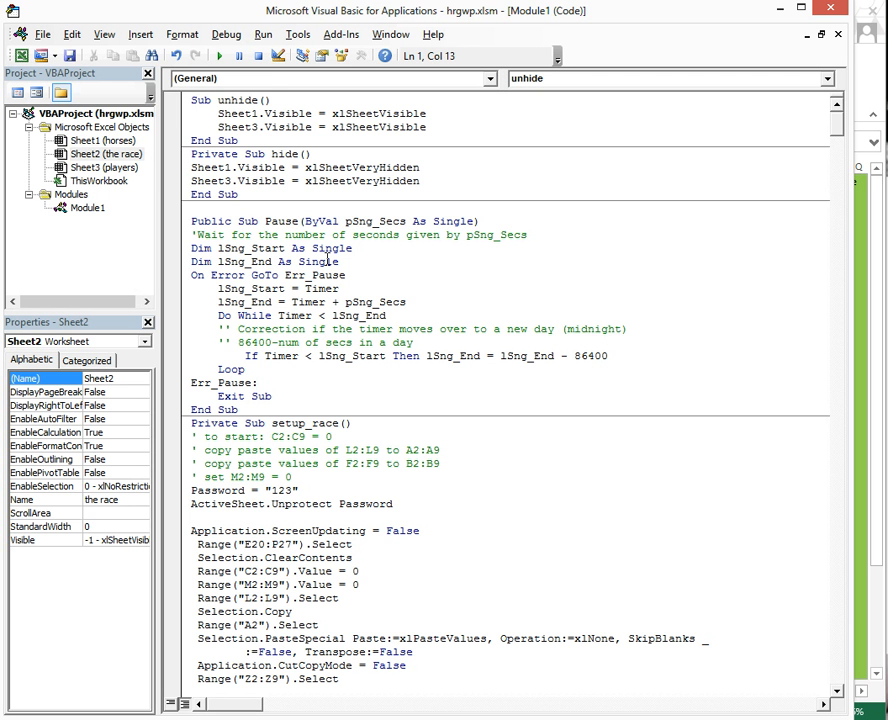
pyautogui.moveTo(272, 404); pyautogui.dragTo(191, 222)
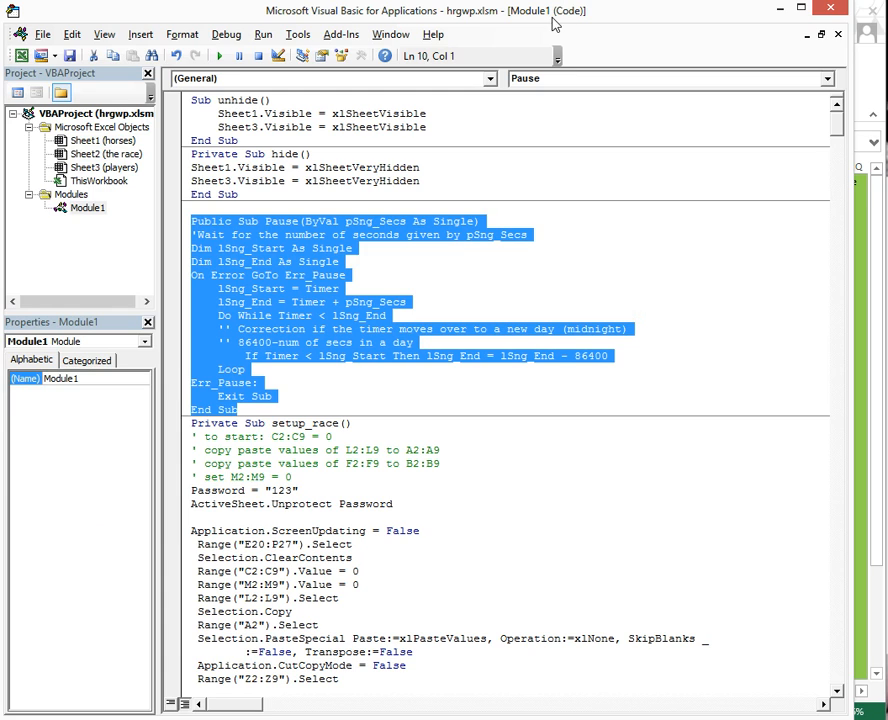
pyautogui.moveTo(555, 22); pyautogui.dragTo(880, 112)
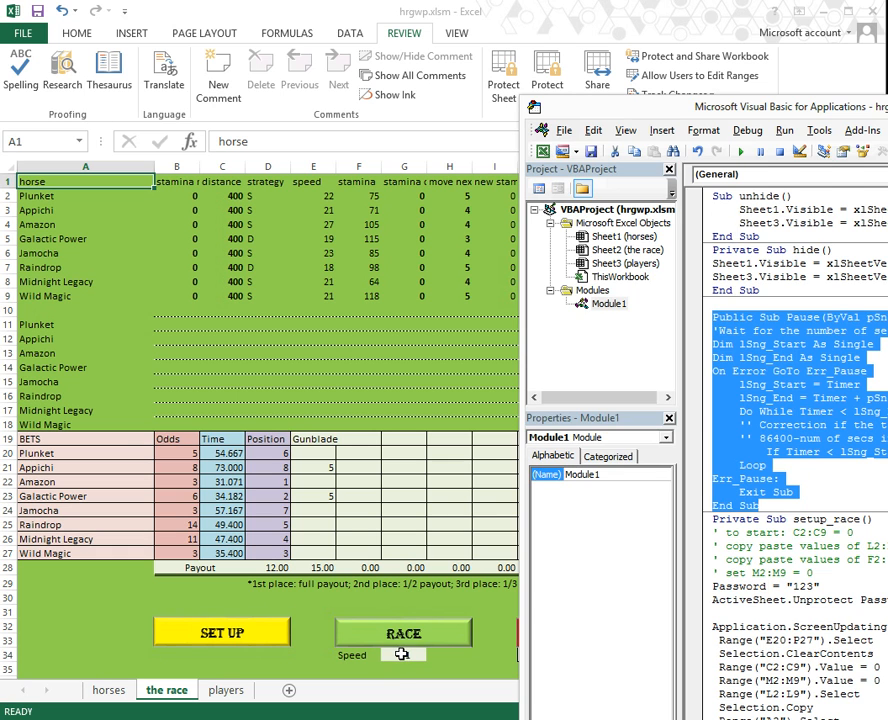
# Step: Set Speed in G34 to 1 to rerun the race, check M6, then reset Speed to 0.1
pyautogui.click(401, 654)
pyautogui.write('1')
pyautogui.press('Return')
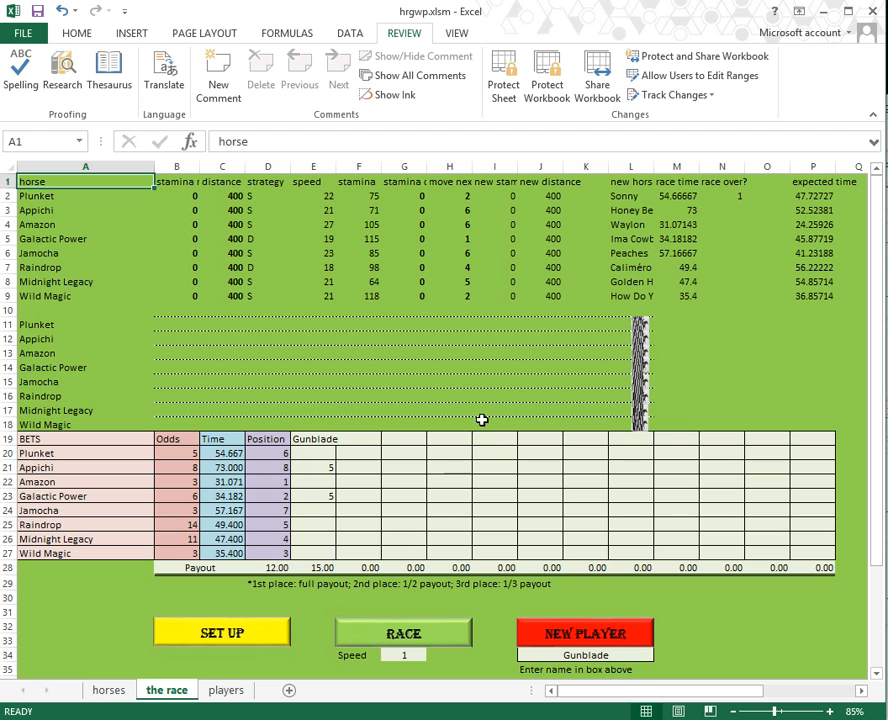
pyautogui.click(680, 254)
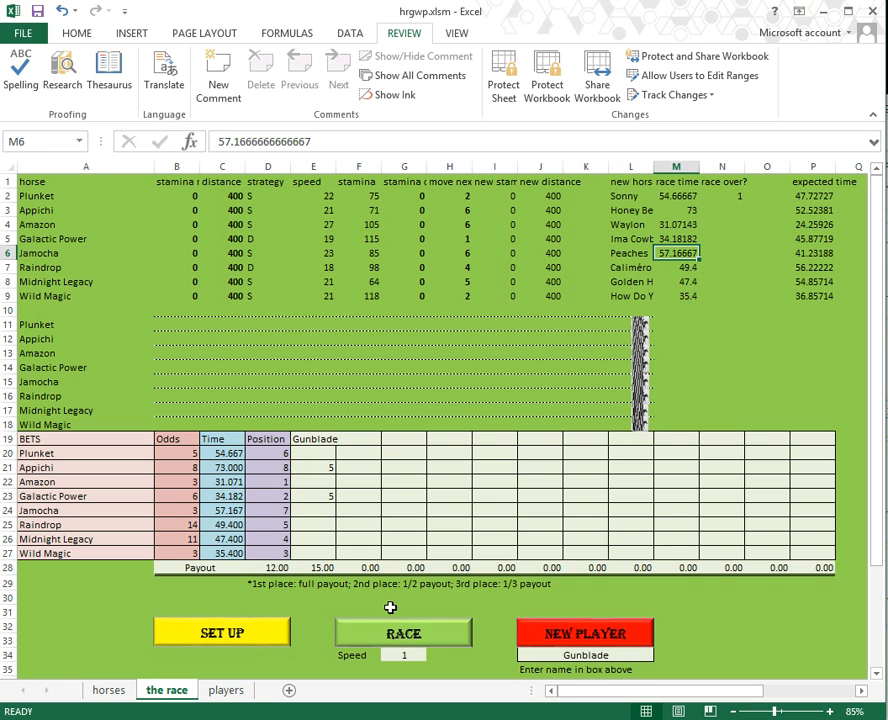
pyautogui.click(414, 654)
pyautogui.write('.1')
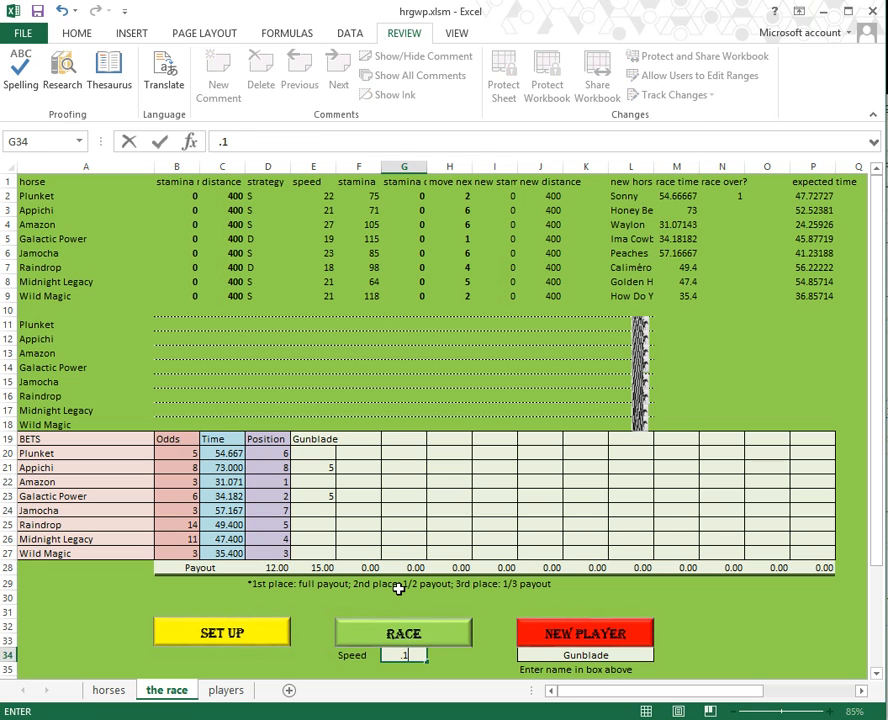
pyautogui.press('Return')
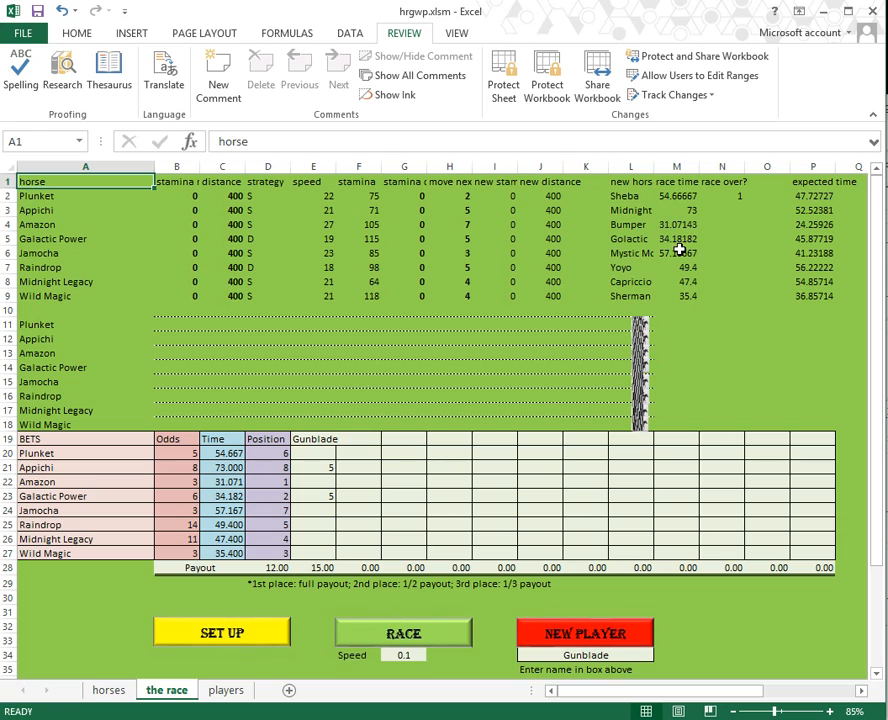
pyautogui.hotkey('alt', 'F11')
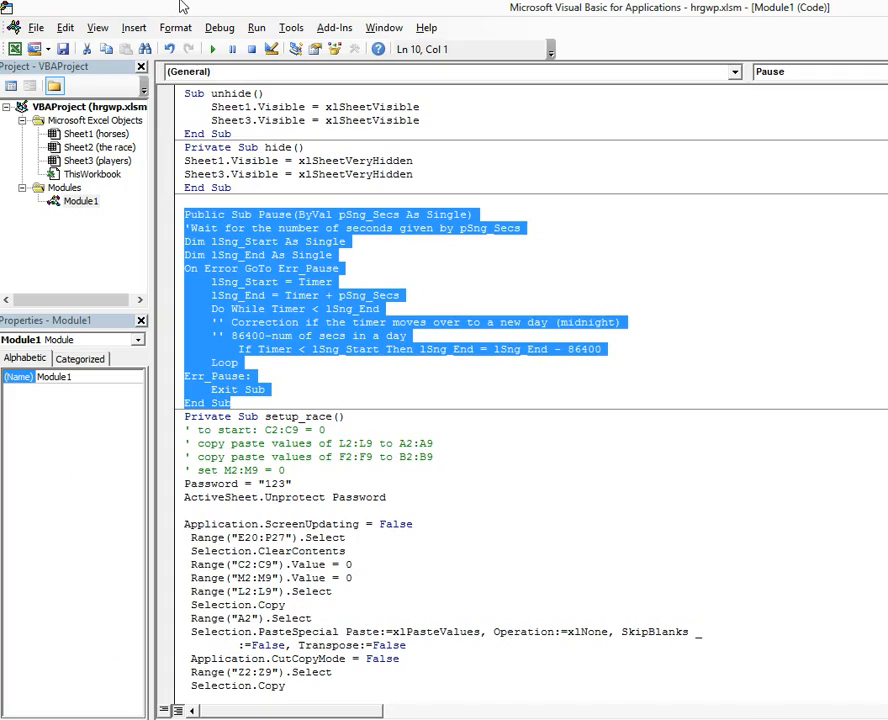
pyautogui.doubleClick(474, 7)
pyautogui.scroll(-7, 465, 414)
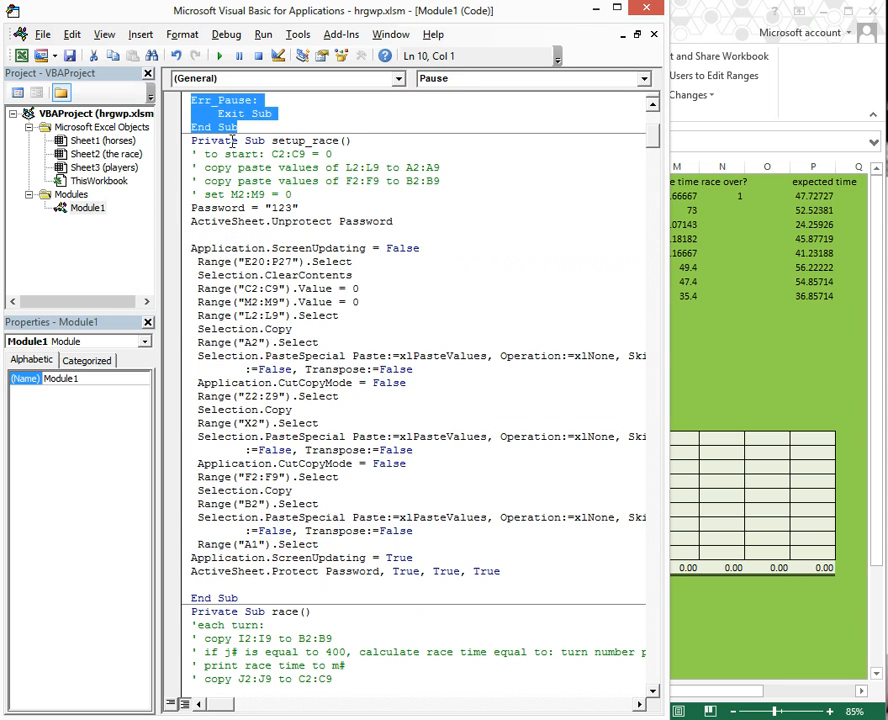
pyautogui.moveTo(233, 140); pyautogui.dragTo(522, 597)
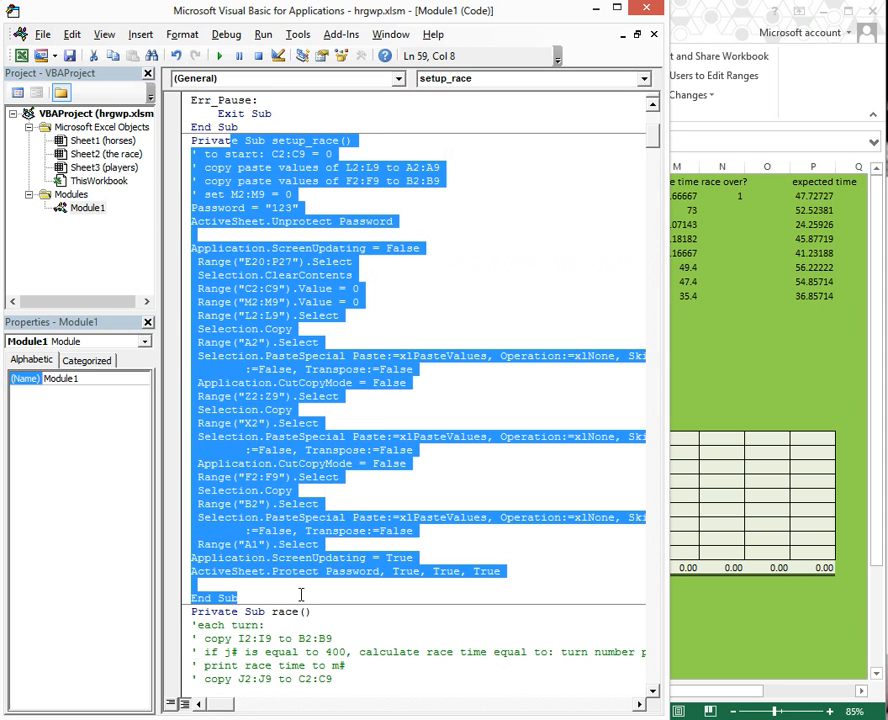
pyautogui.click(301, 595)
pyautogui.scroll(-12, 430, 562)
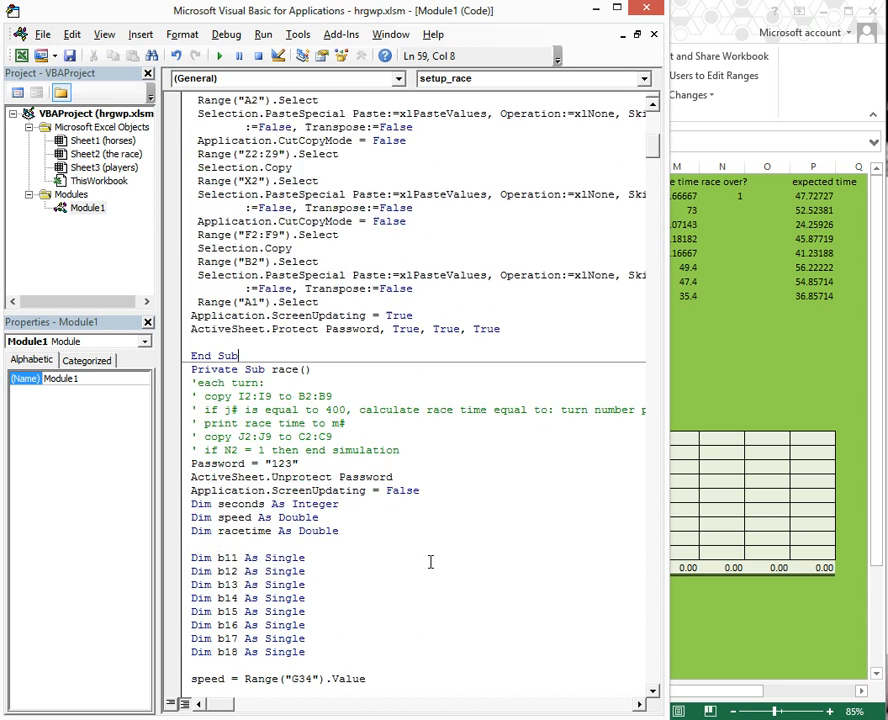
pyautogui.scroll(-20, 435, 562)
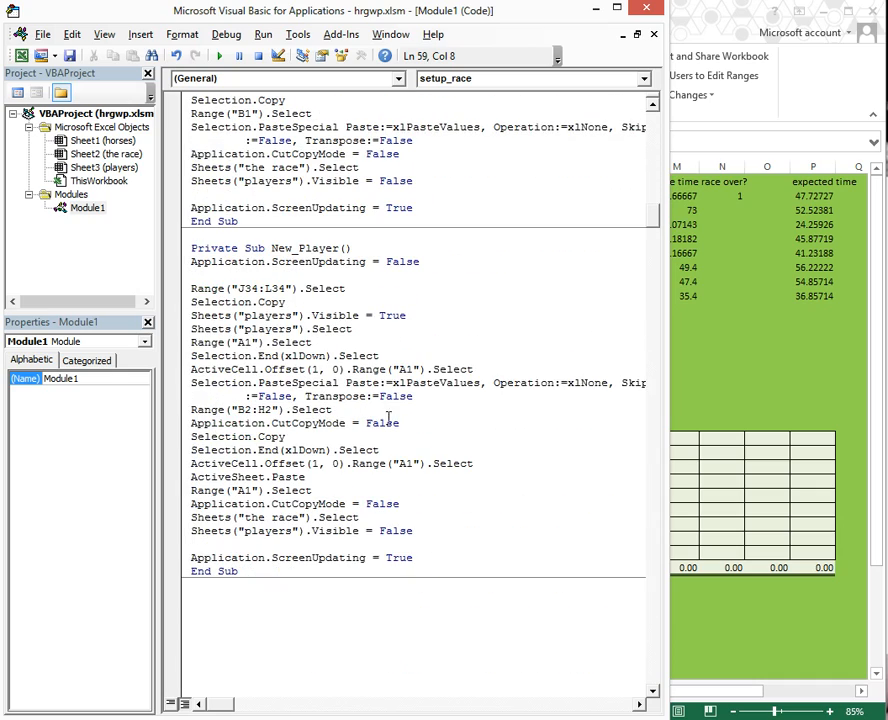
pyautogui.scroll(-20, 434, 563)
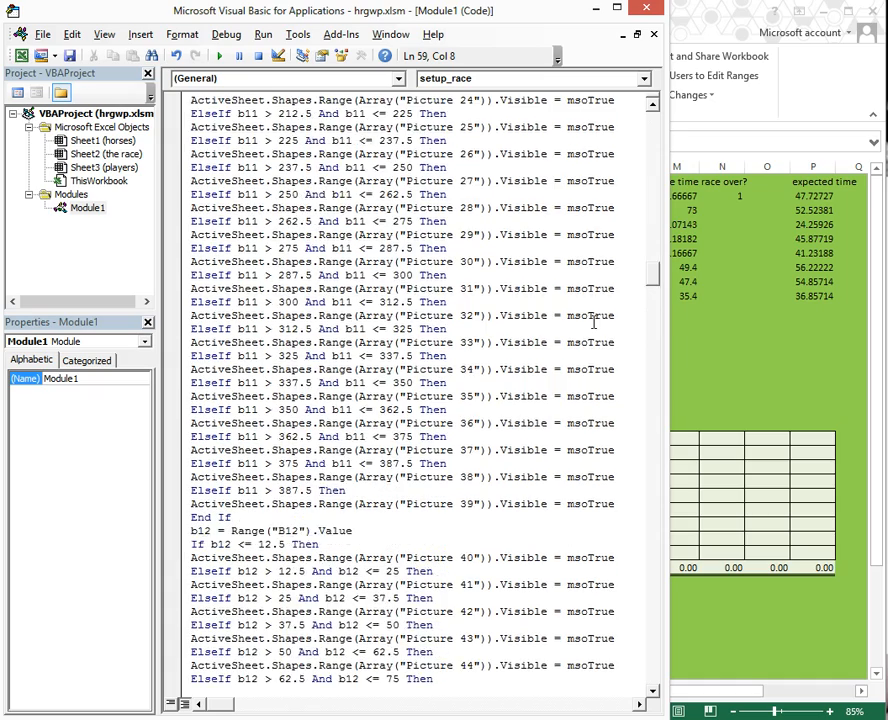
pyautogui.scroll(-20, 593, 322)
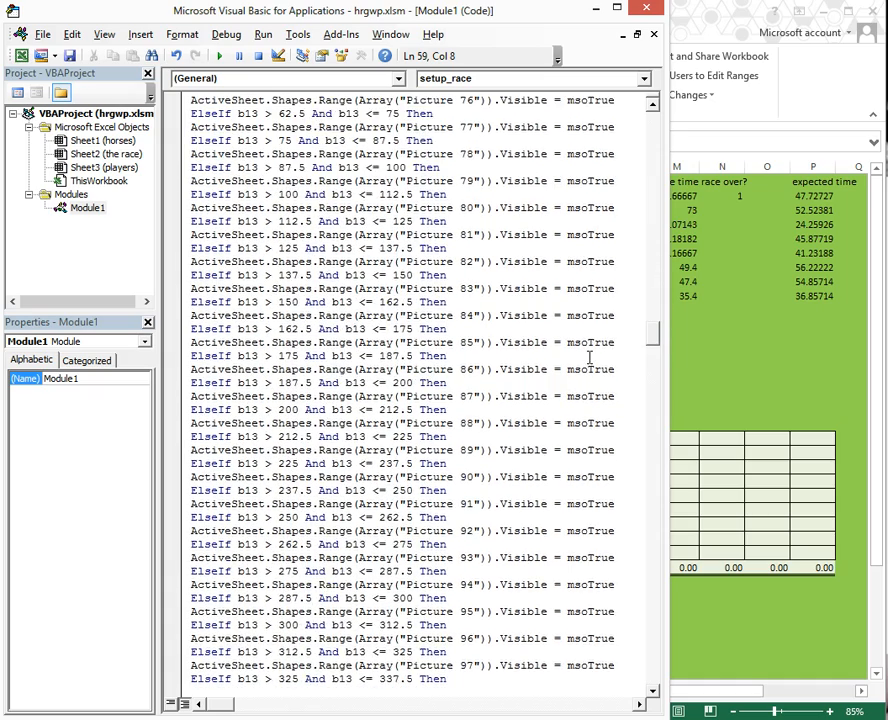
pyautogui.scroll(-20, 590, 357)
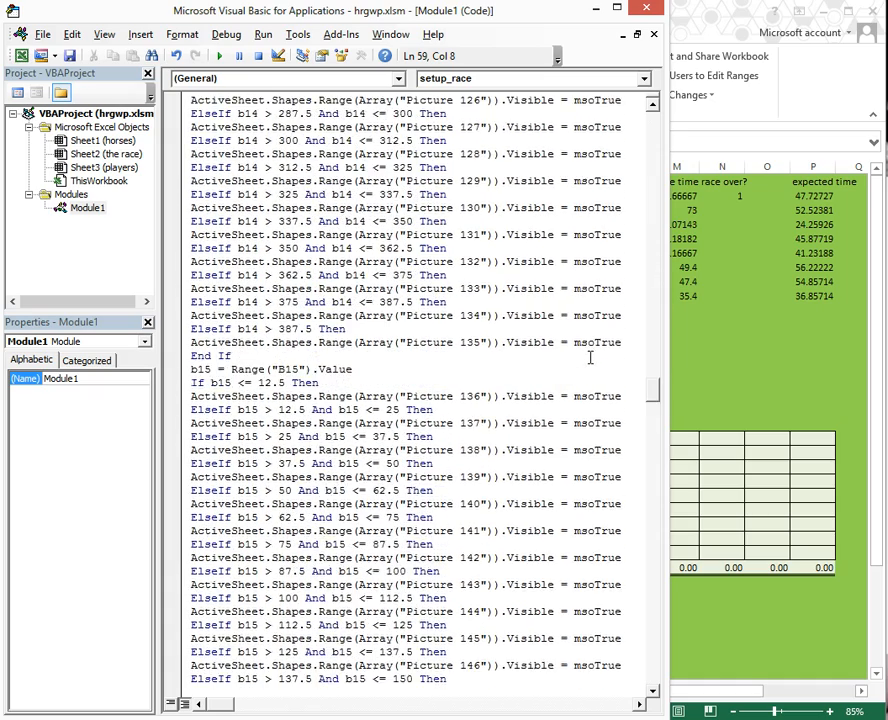
pyautogui.scroll(-20, 590, 357)
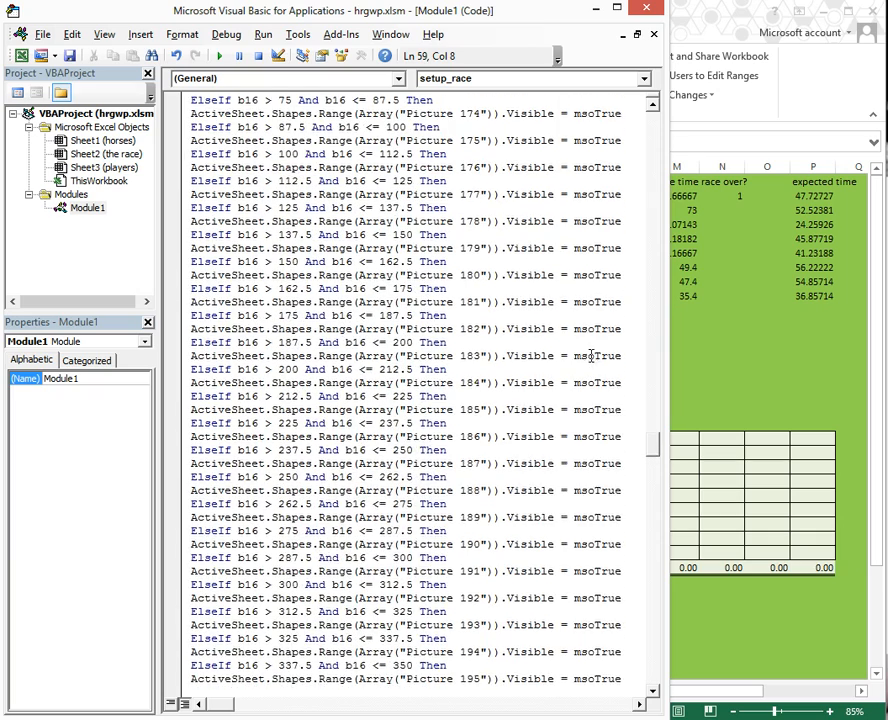
pyautogui.scroll(-12, 591, 356)
pyautogui.click(685, 8)
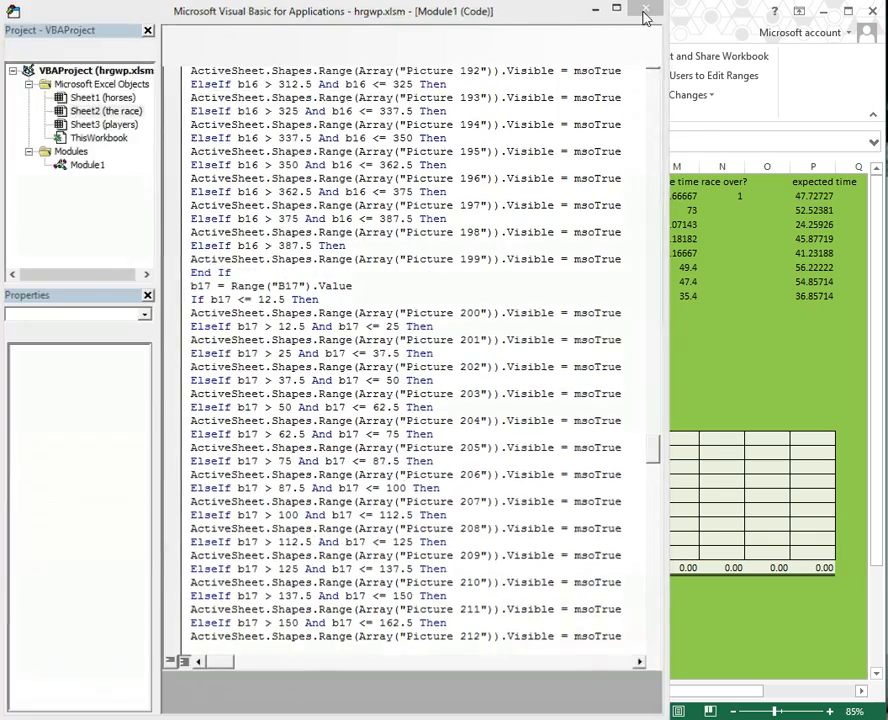